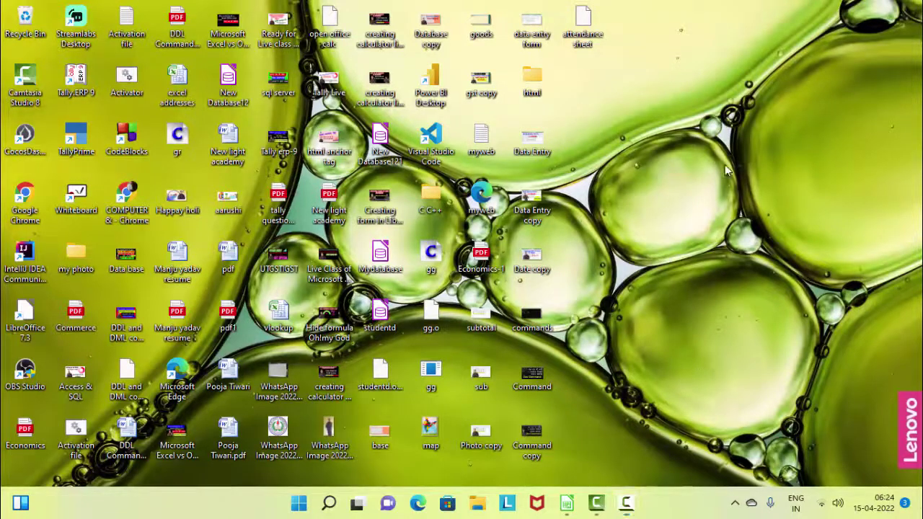
Refresh the desktop twice and restore the attendance sheet.ods window in Calc.
right_click(645, 68)
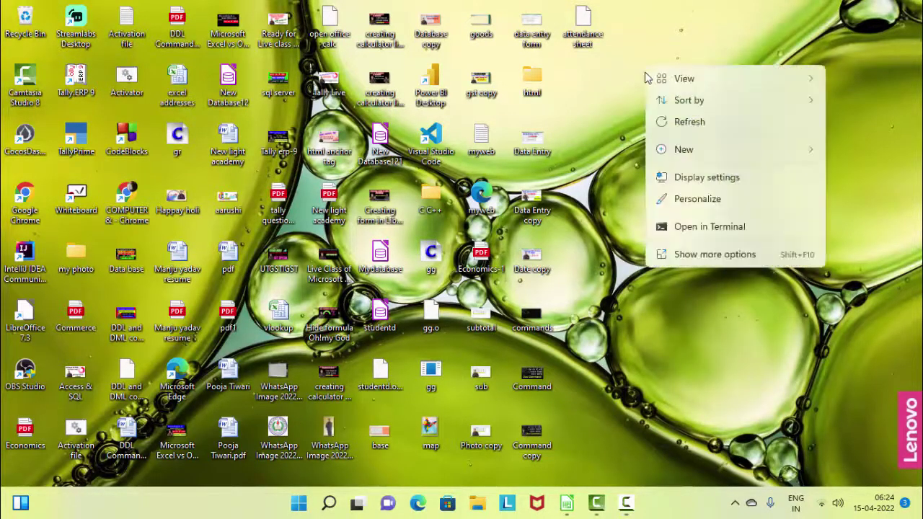
left_click(684, 128)
right_click(659, 76)
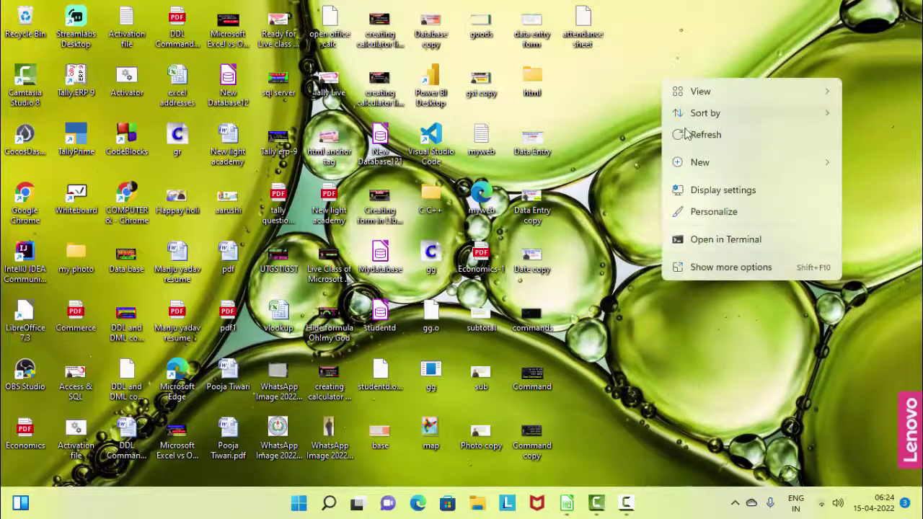
left_click(688, 135)
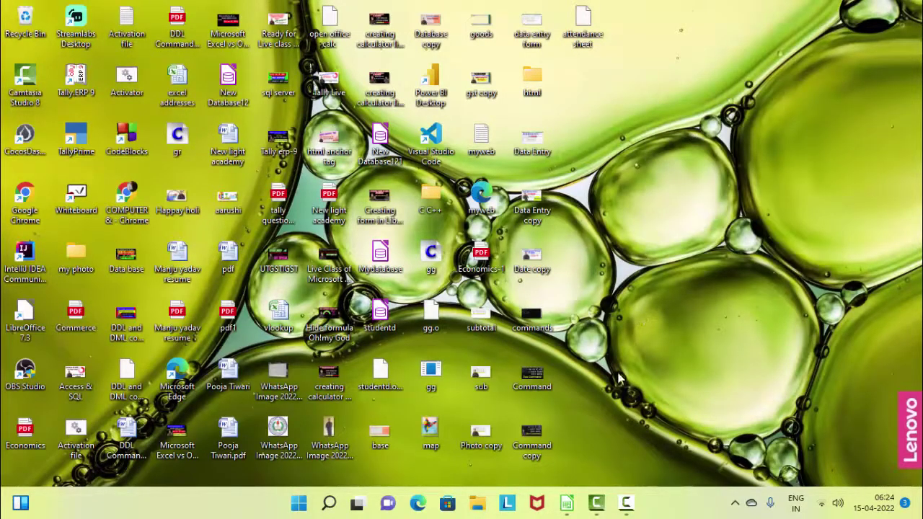
left_click(568, 504)
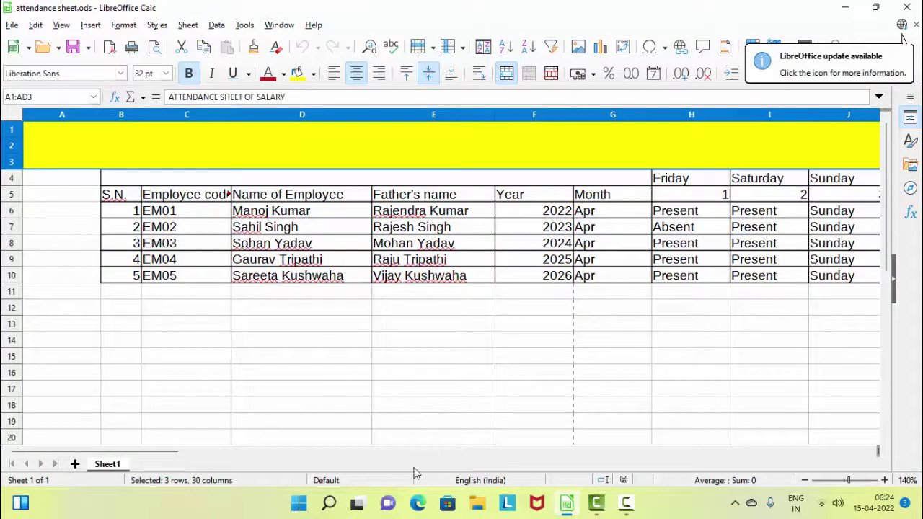
Scroll across the columns and add a new blank sheet, Sheet2.
mouse_move(144, 452)
left_mouse_down()
mouse_move(788, 494)
mouse_move(675, 503)
mouse_move(226, 488)
left_mouse_up()
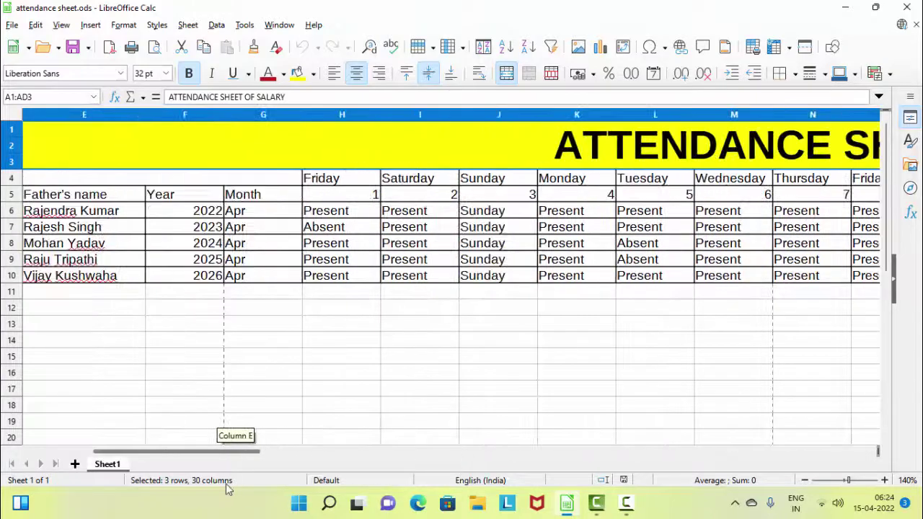
left_click(74, 464)
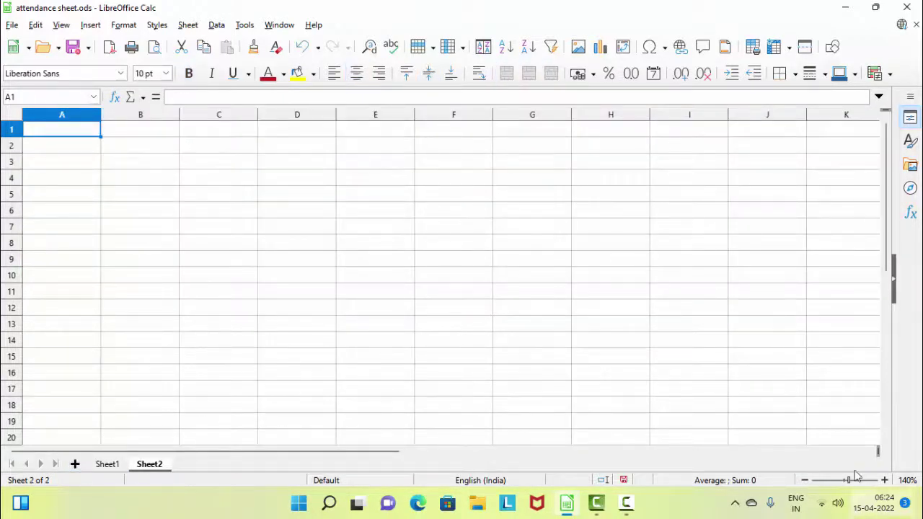
Zoom in and enter the headings S.N. in A2 and Name of Students in B2.
left_click(884, 480)
left_click(885, 480)
left_click(884, 481)
left_click(885, 480)
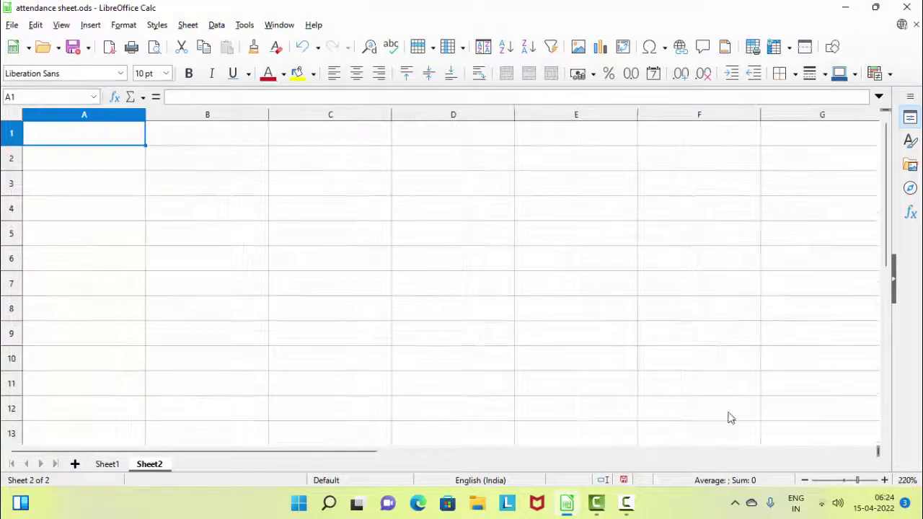
left_click(137, 168)
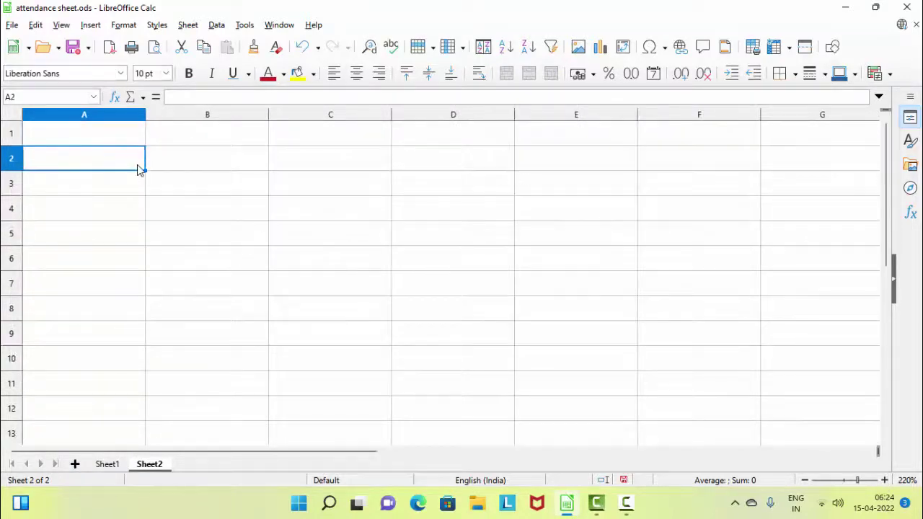
type("S.")
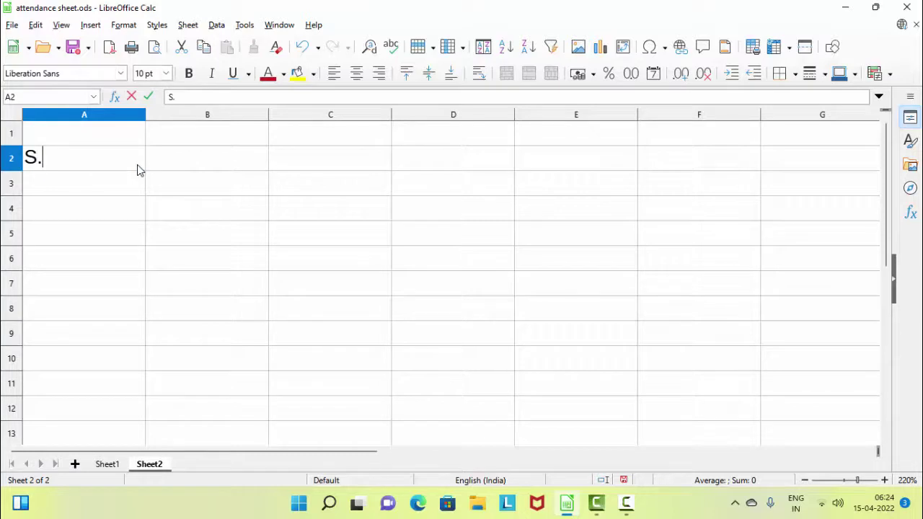
type("N.")
left_click(200, 166)
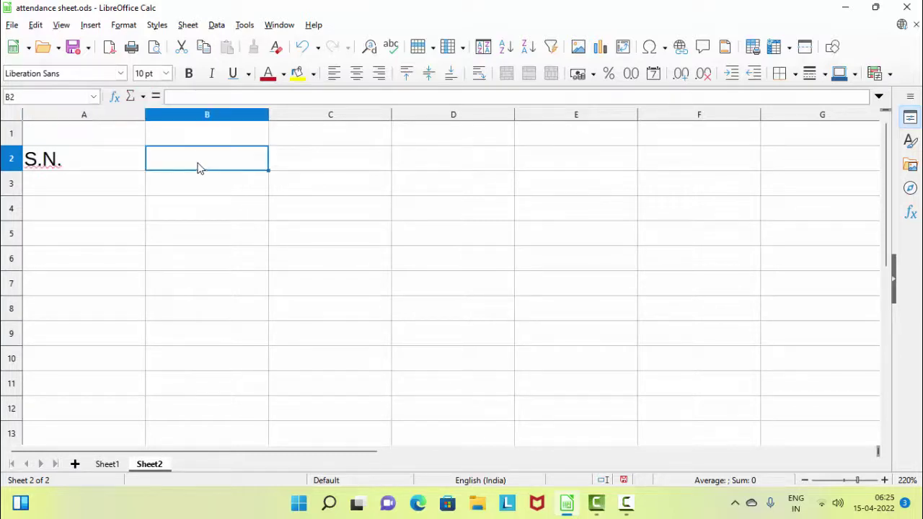
type("Na")
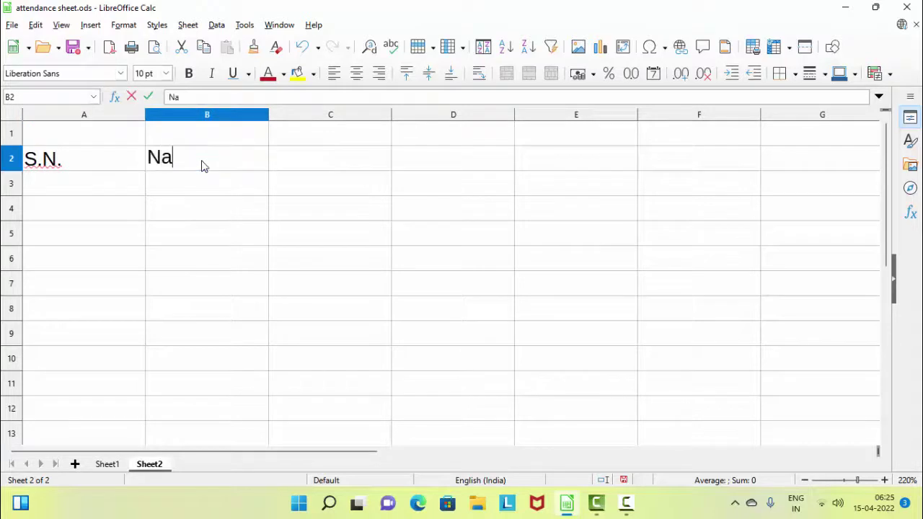
type("m")
type("e of")
type(" Stu")
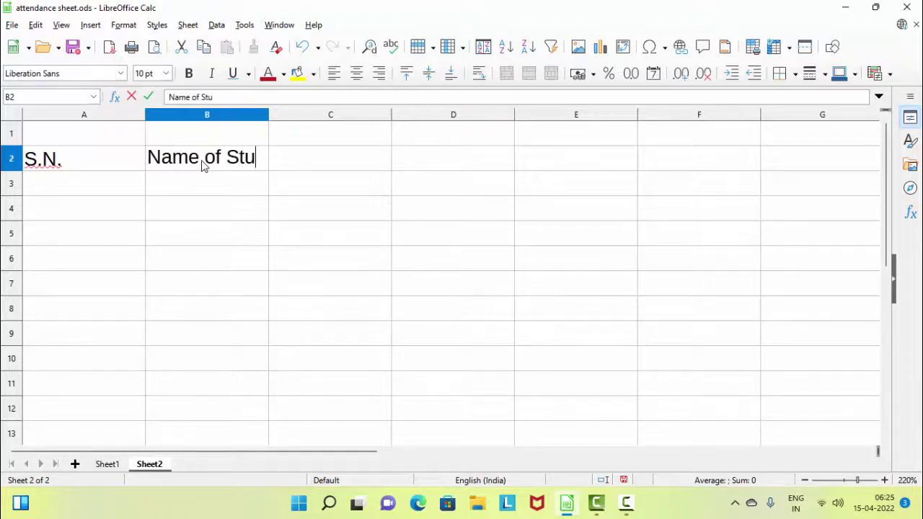
type("dents")
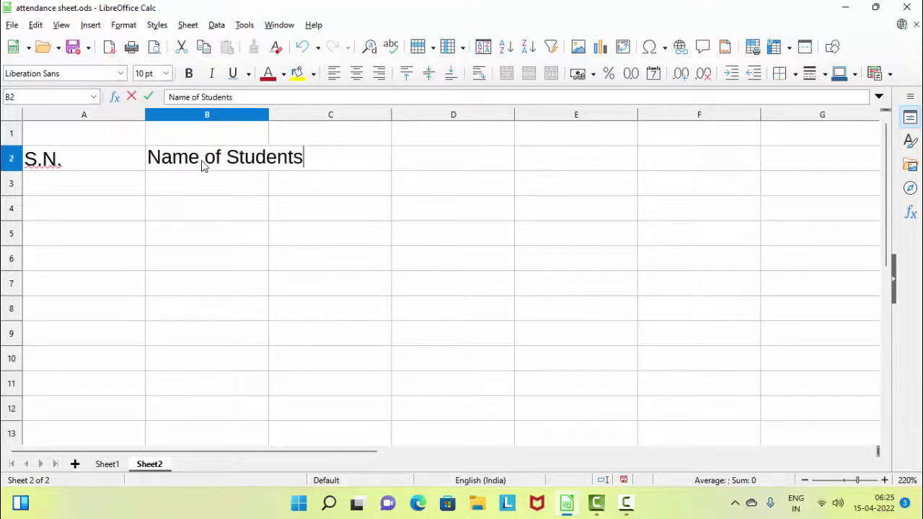
left_click(322, 241)
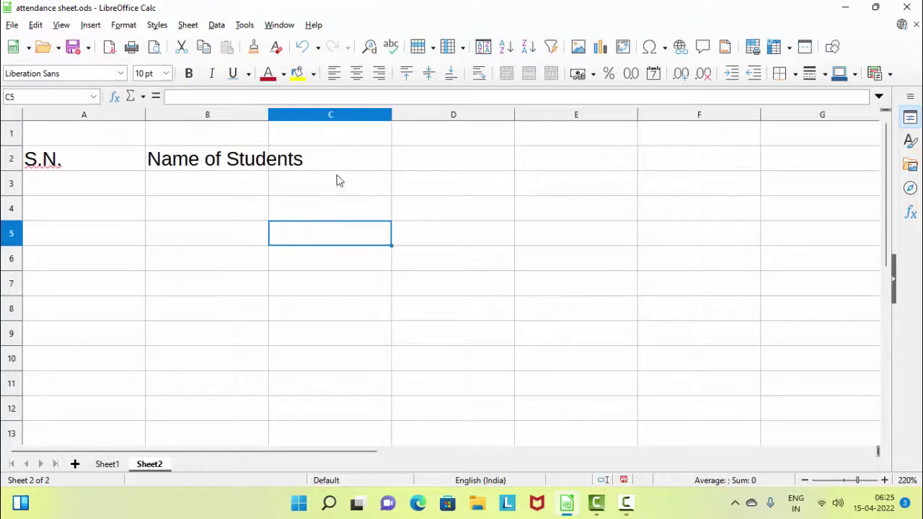
Add the Class and Year headings in C2 and D2, then check Sheet1 and return.
left_click(362, 162)
type("C")
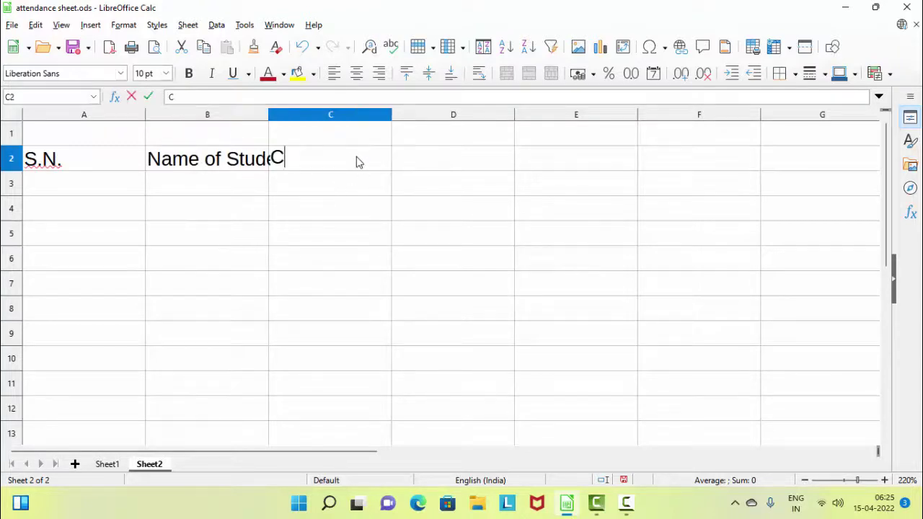
type("lass")
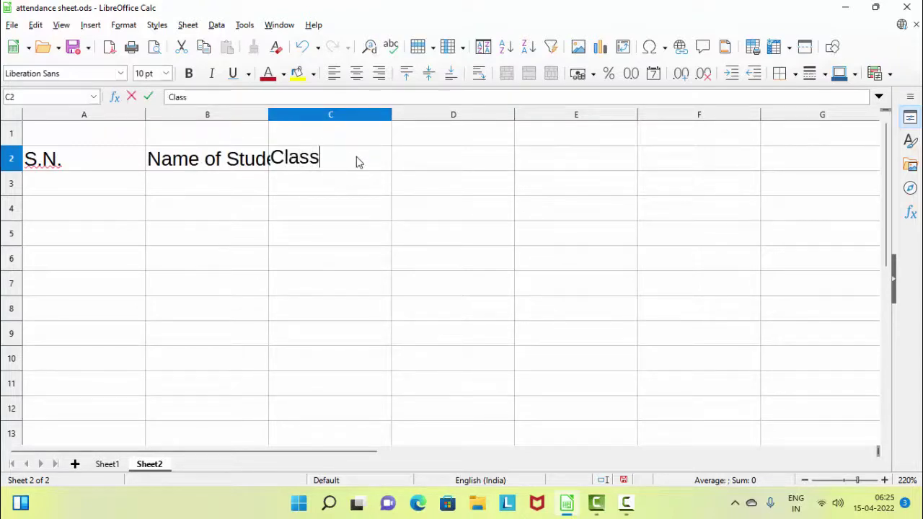
left_click(435, 171)
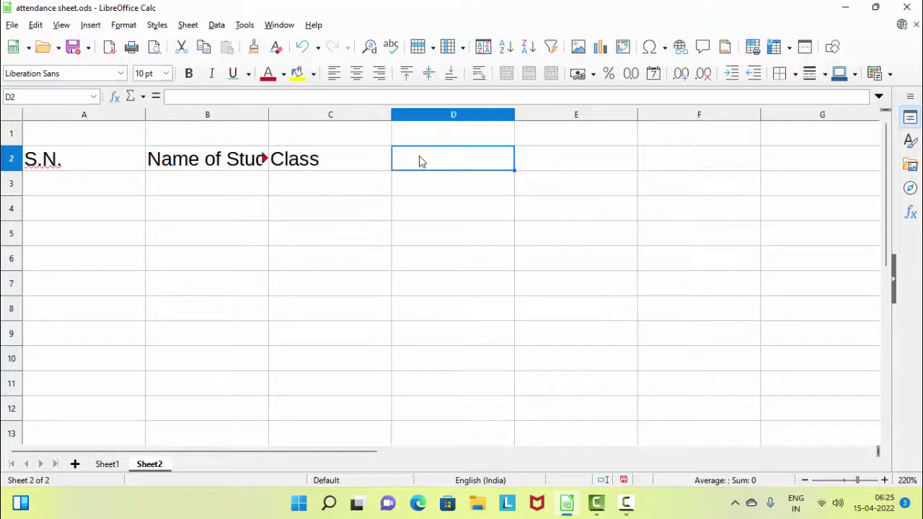
type("Ye")
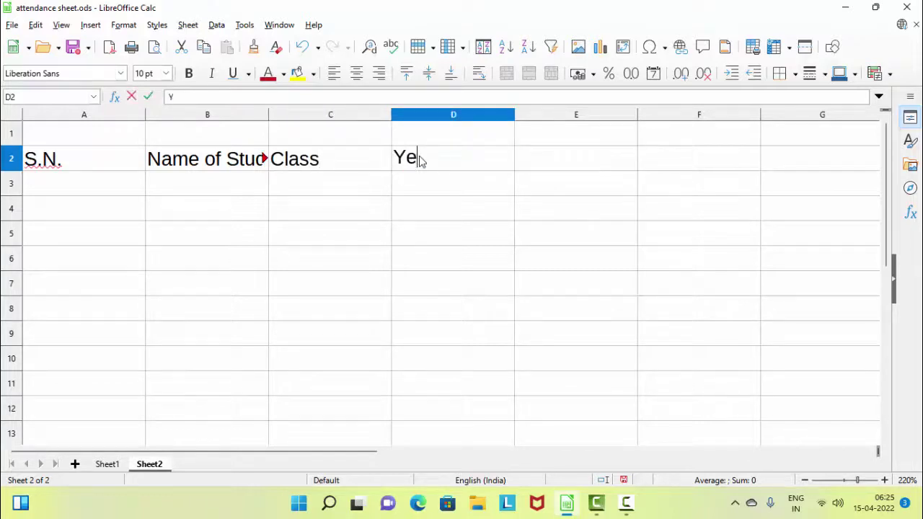
type("ar")
left_click(556, 161)
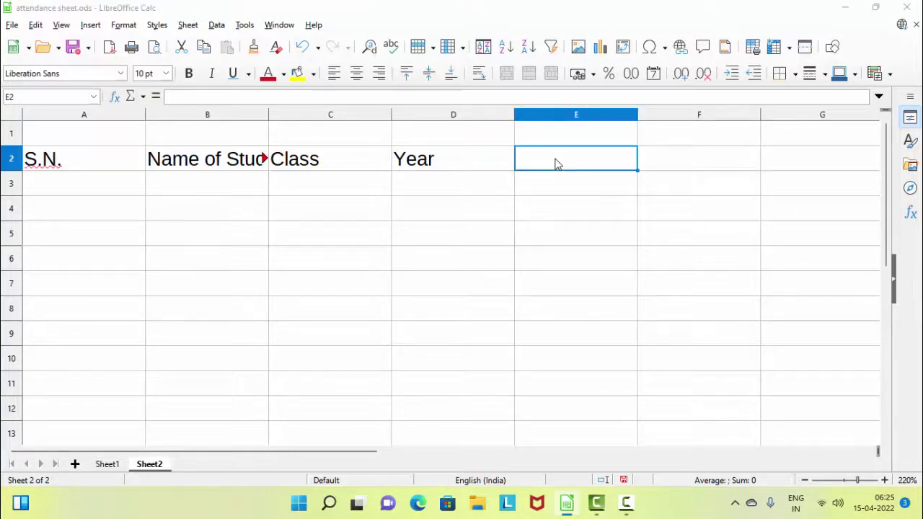
left_click(108, 465)
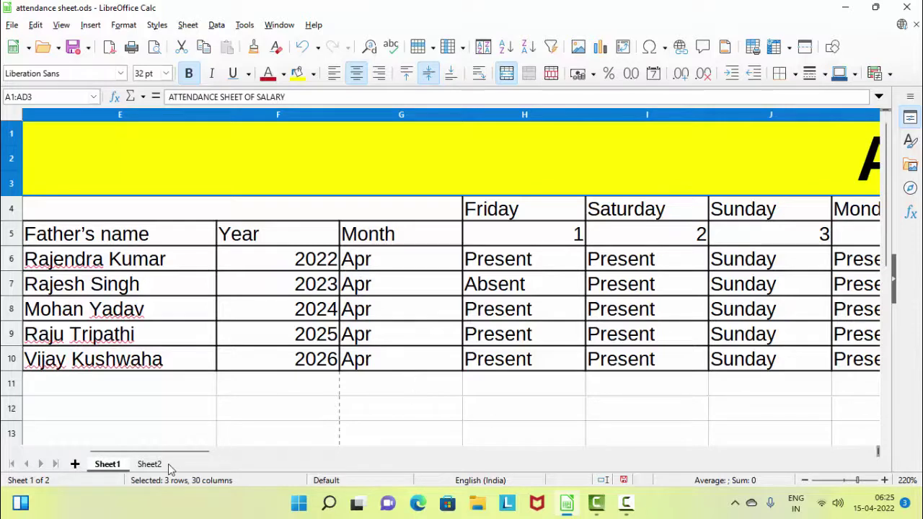
left_click(149, 465)
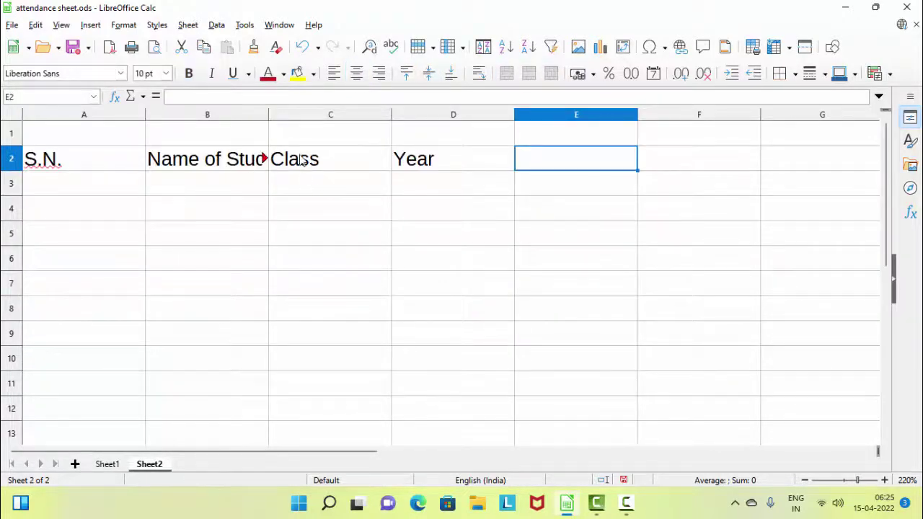
Insert a column before Class and head it Father's name in C2.
right_click(282, 115)
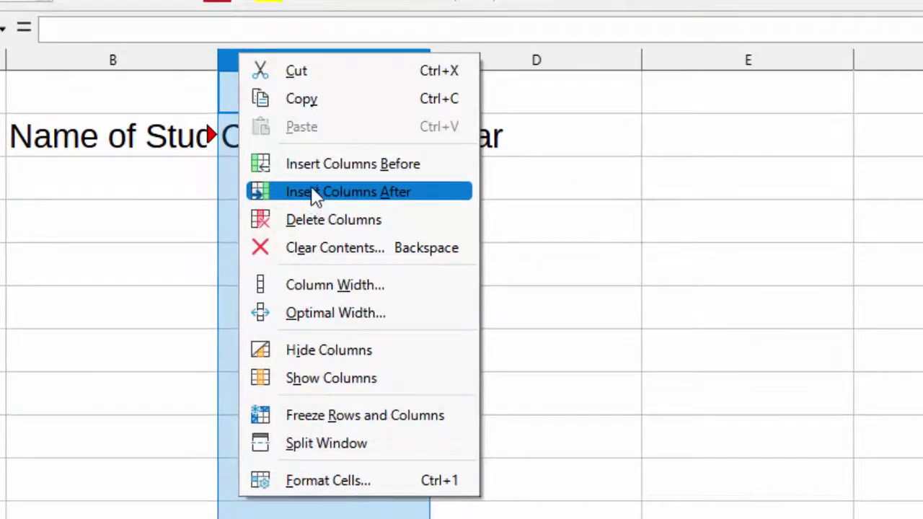
left_click(314, 159)
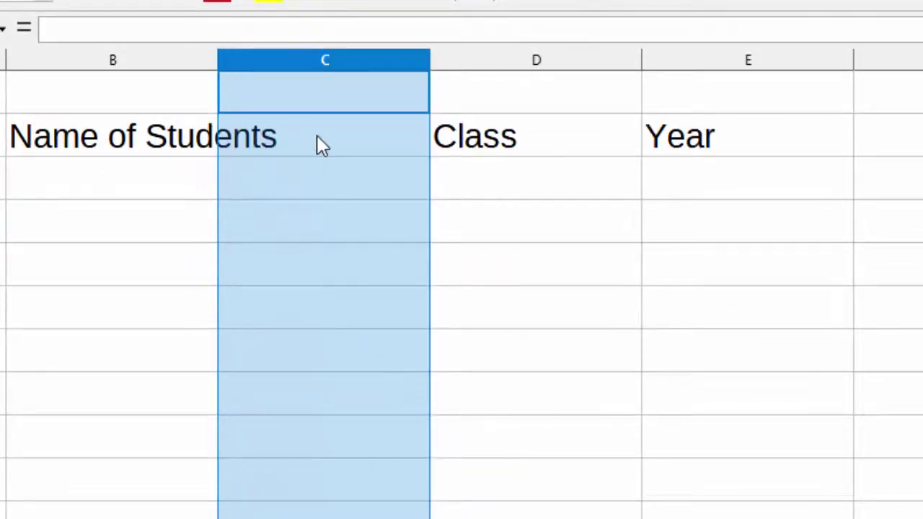
left_click(318, 140)
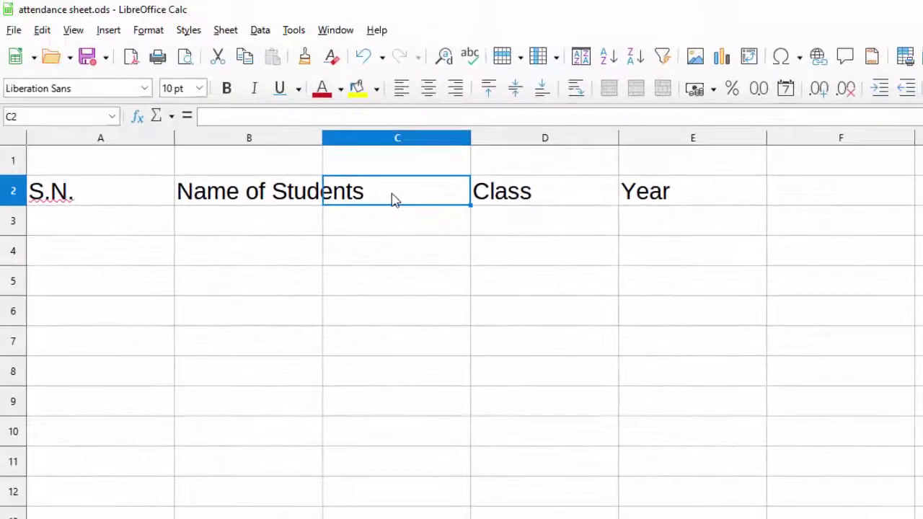
type("Fathe")
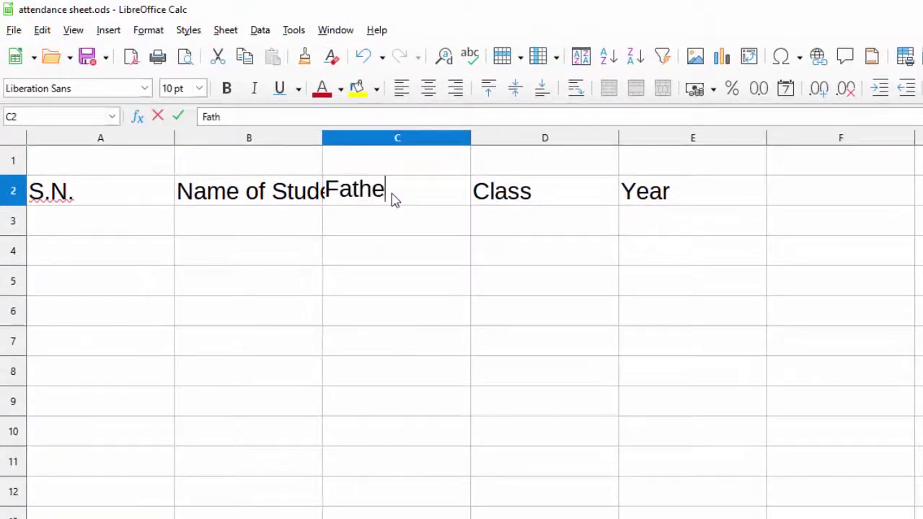
type("r's n")
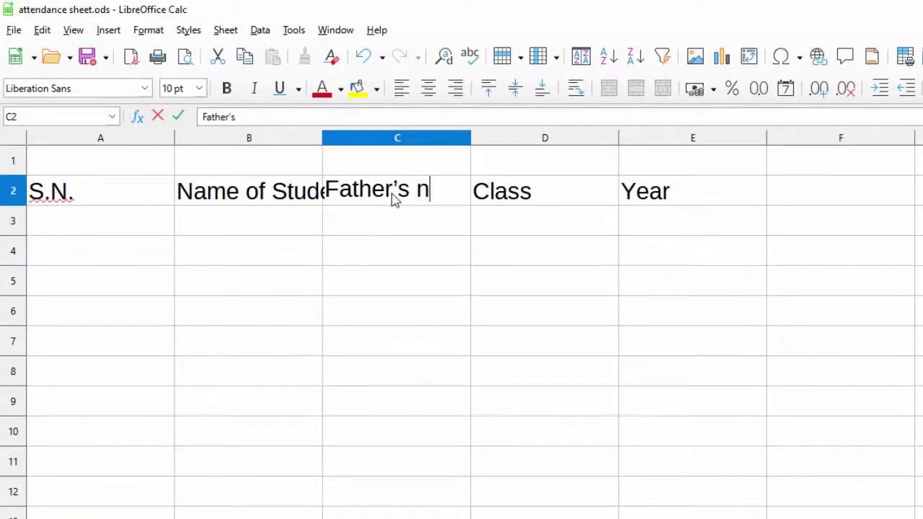
type("ame")
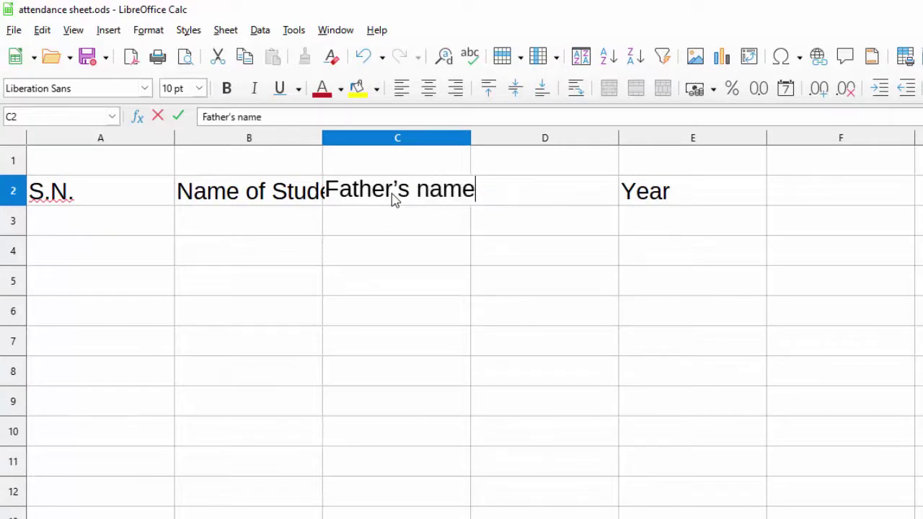
left_click(494, 292)
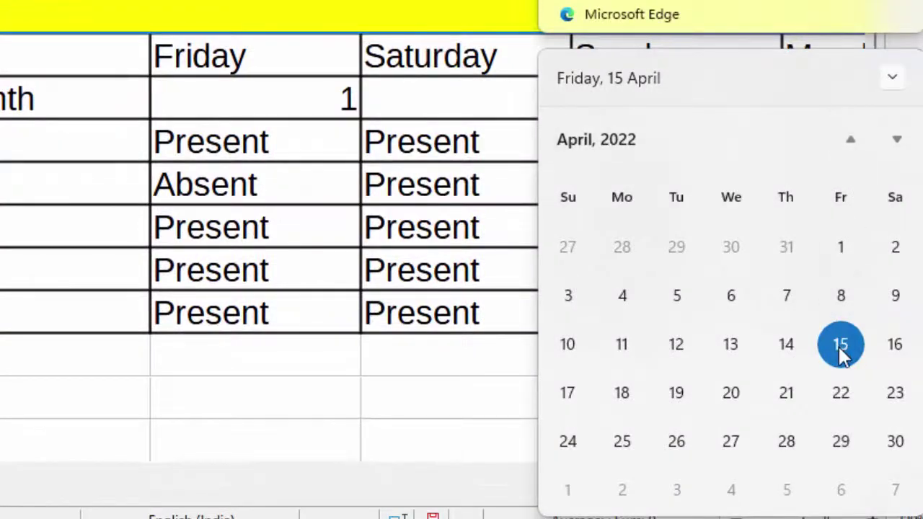
Close the calendar, glance at Sheet1, and return to Sheet2 with cell F2 selected.
key("Escape")
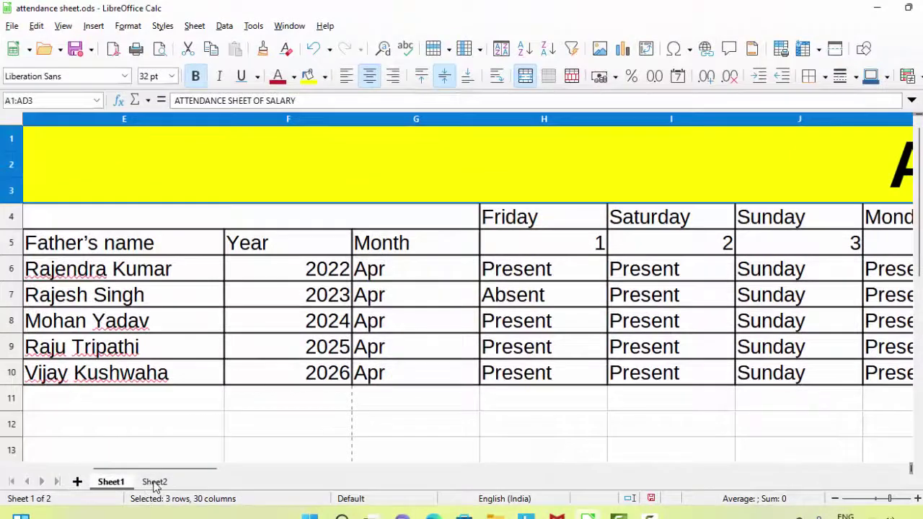
left_click(154, 482)
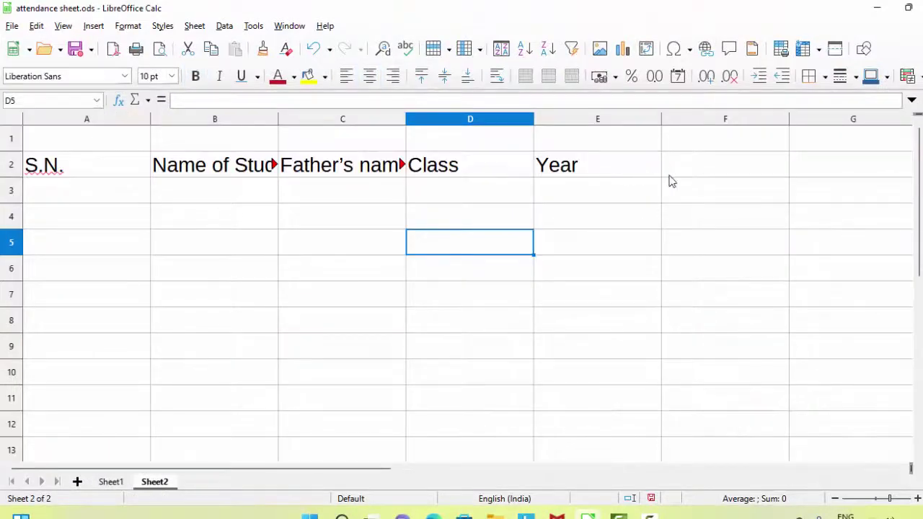
left_click(119, 483)
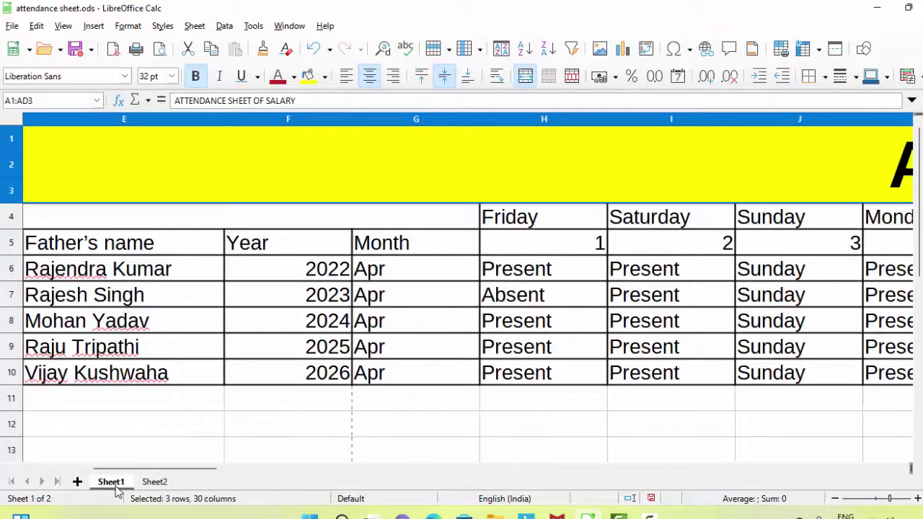
left_click(163, 481)
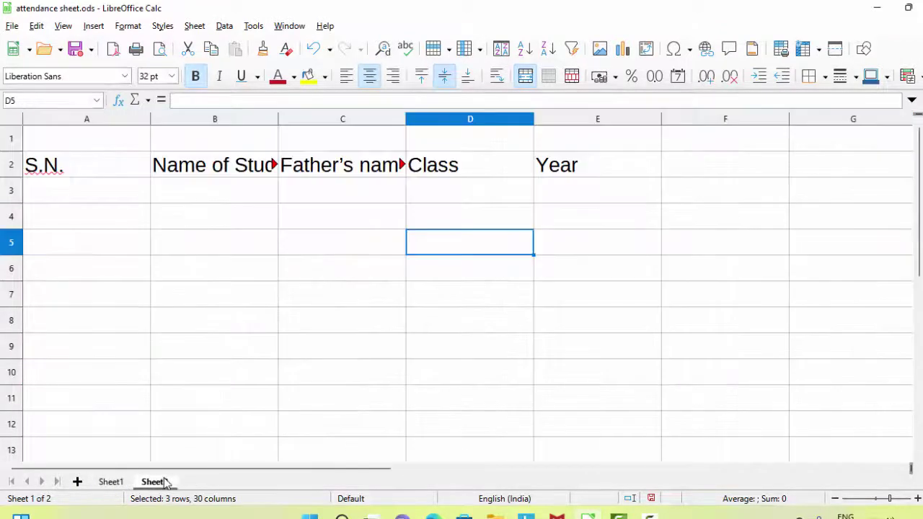
left_click(676, 166)
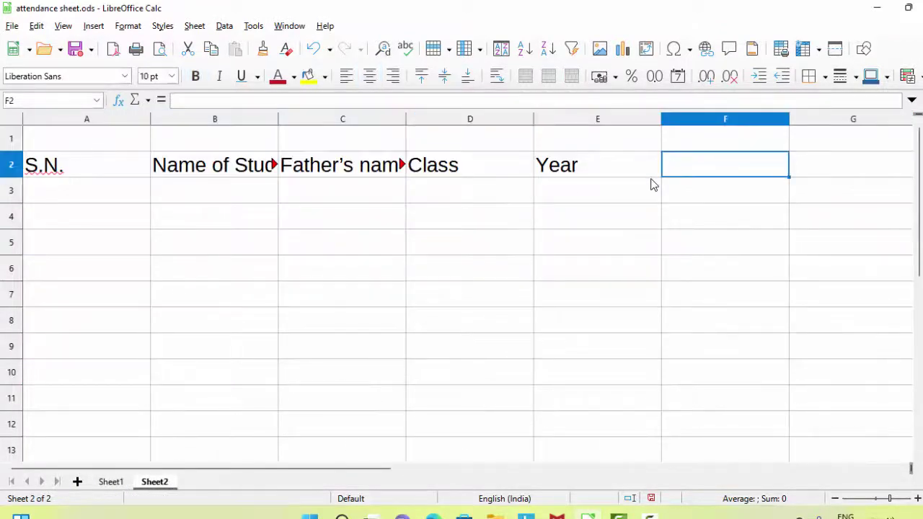
Enter 1 and 2 in F2:G2 and fill the day series across to 30 in AI2.
type("1")
key("Tab")
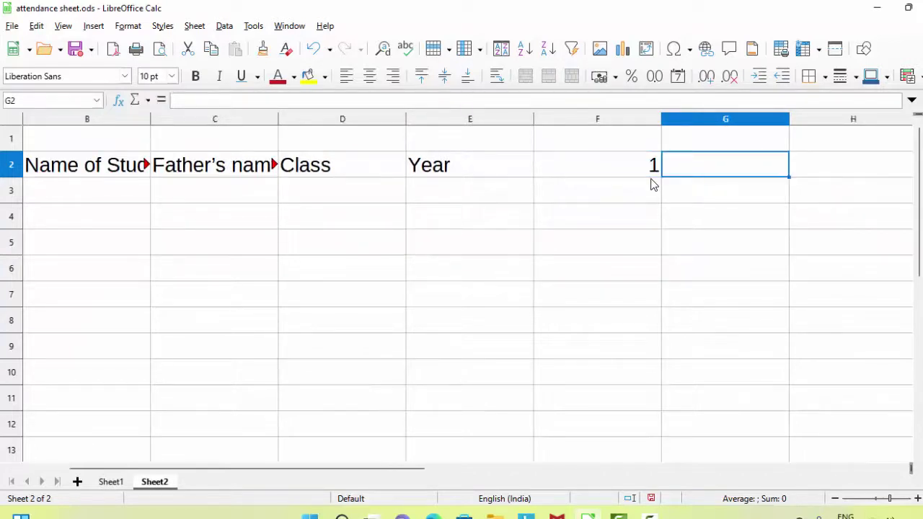
type("2")
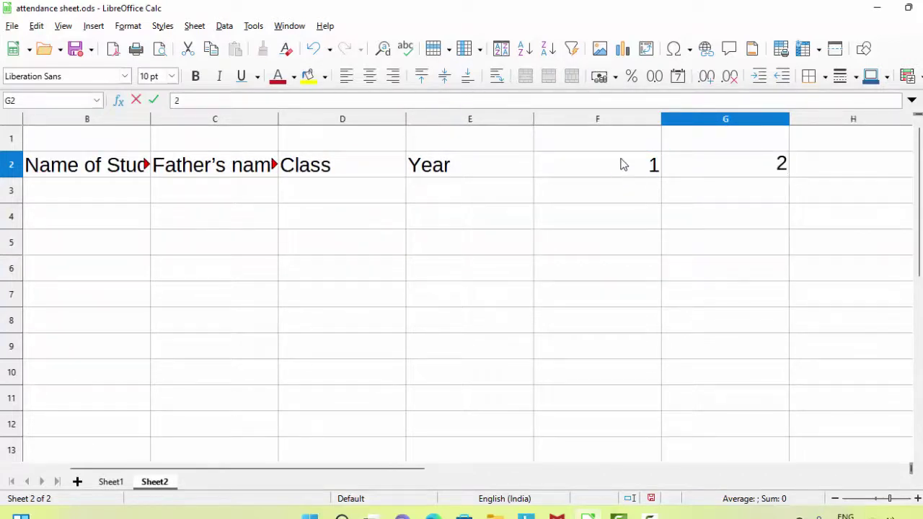
left_click_drag(623, 165, 723, 173)
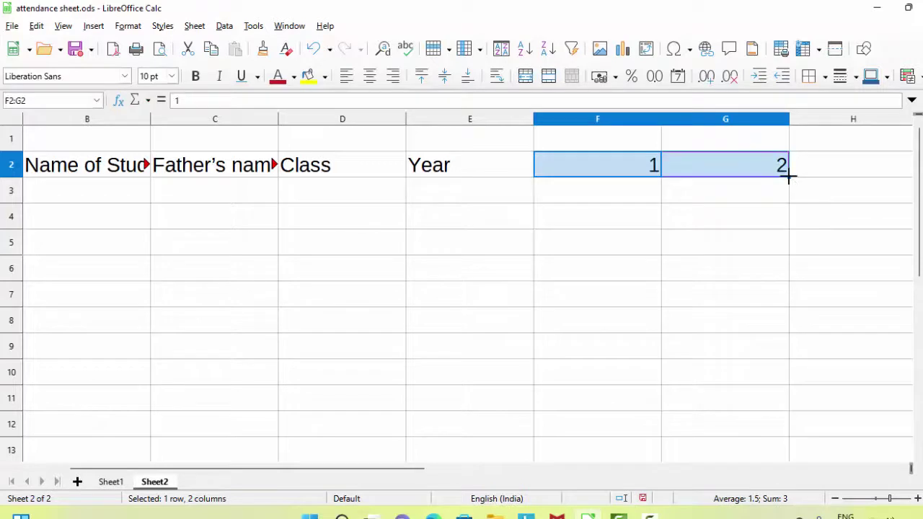
mouse_move(789, 177)
left_mouse_down()
mouse_move(803, 191)
mouse_move(752, 205)
mouse_move(770, 206)
mouse_move(696, 187)
left_mouse_up()
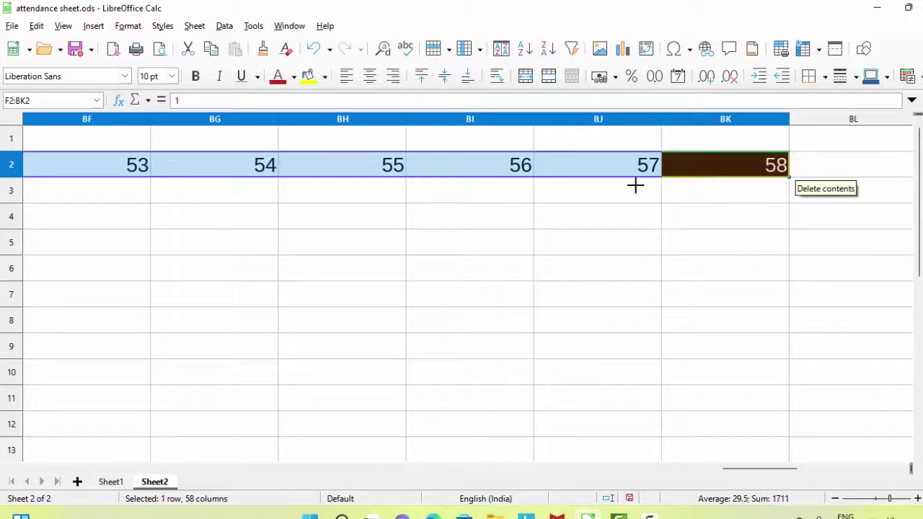
mouse_move(631, 183)
left_mouse_down()
mouse_move(130, 181)
mouse_move(137, 165)
mouse_move(252, 178)
mouse_move(751, 180)
left_mouse_up()
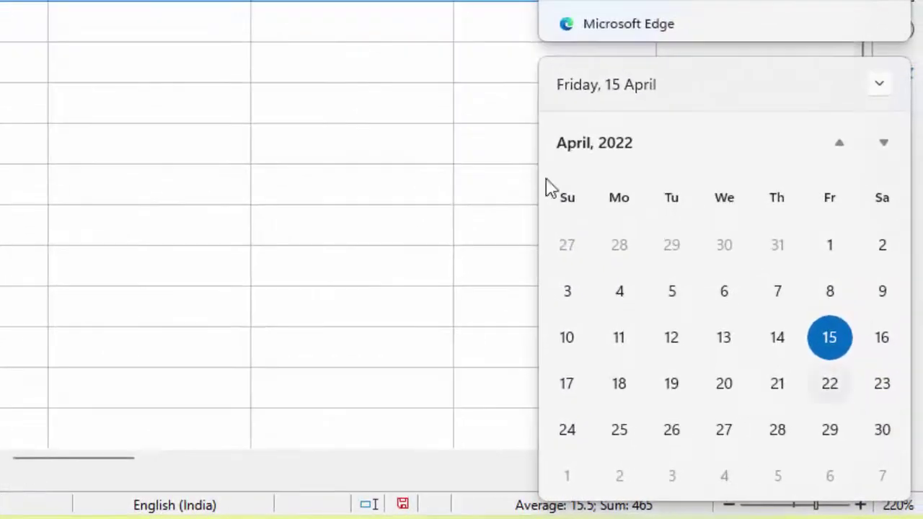
left_click(587, 299)
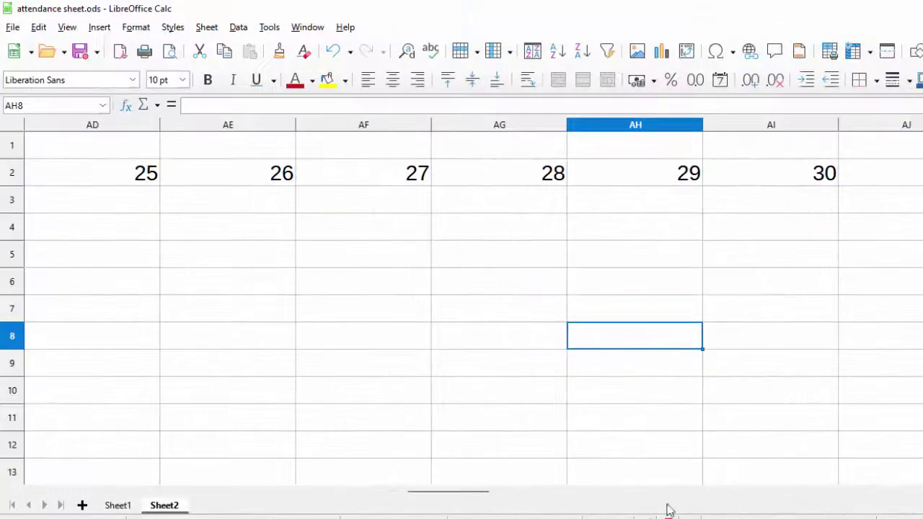
Narrow column A for S.N. and widen columns B and C for the names.
left_click_drag(455, 494, 45, 500)
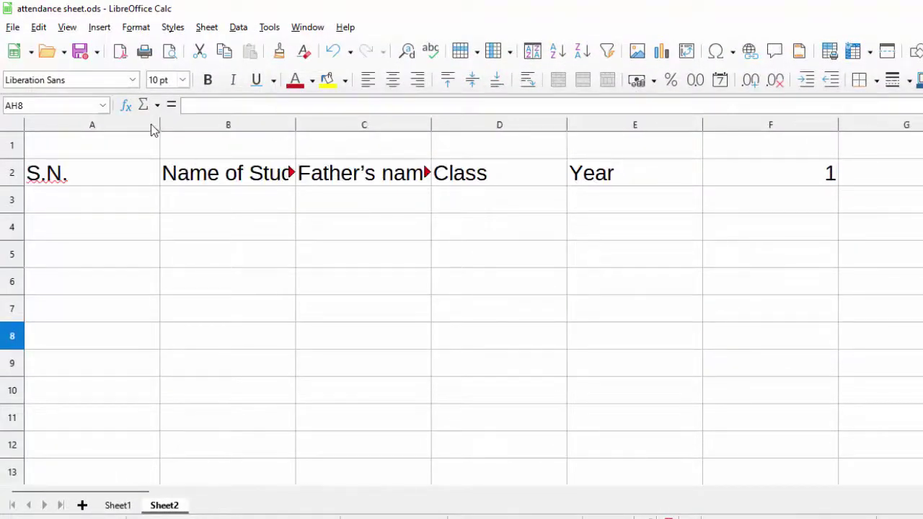
left_click_drag(160, 125, 91, 125)
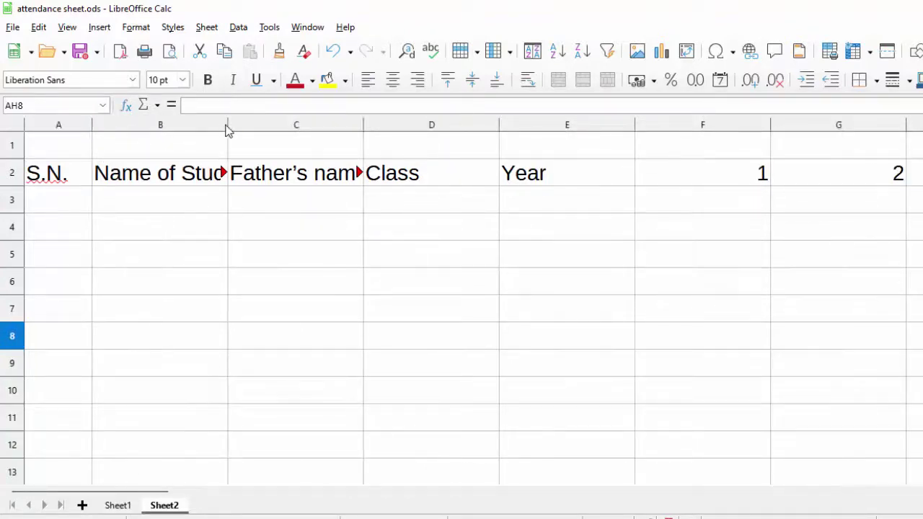
left_click_drag(227, 124, 302, 124)
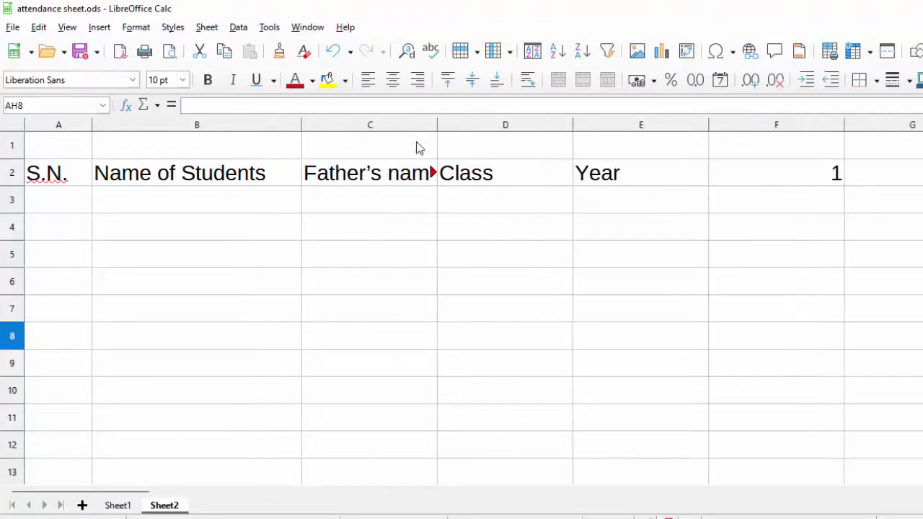
left_click_drag(437, 125, 468, 130)
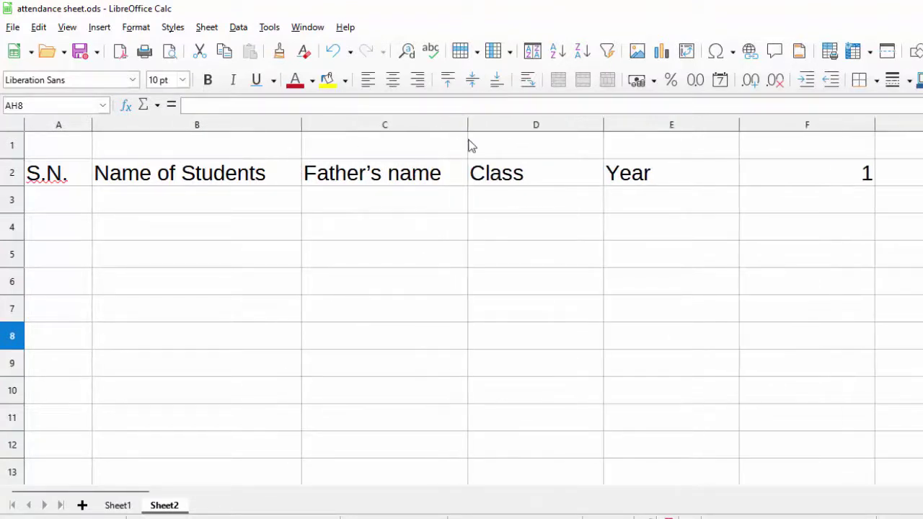
Narrow columns D through G to fit Class, Year and the day numbers.
left_click_drag(603, 128, 558, 137)
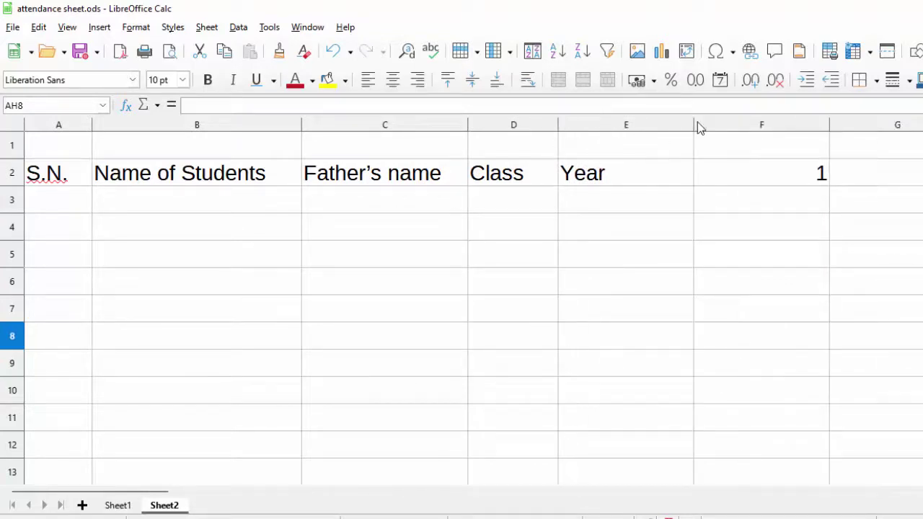
left_click_drag(698, 127, 628, 163)
left_click_drag(763, 126, 670, 179)
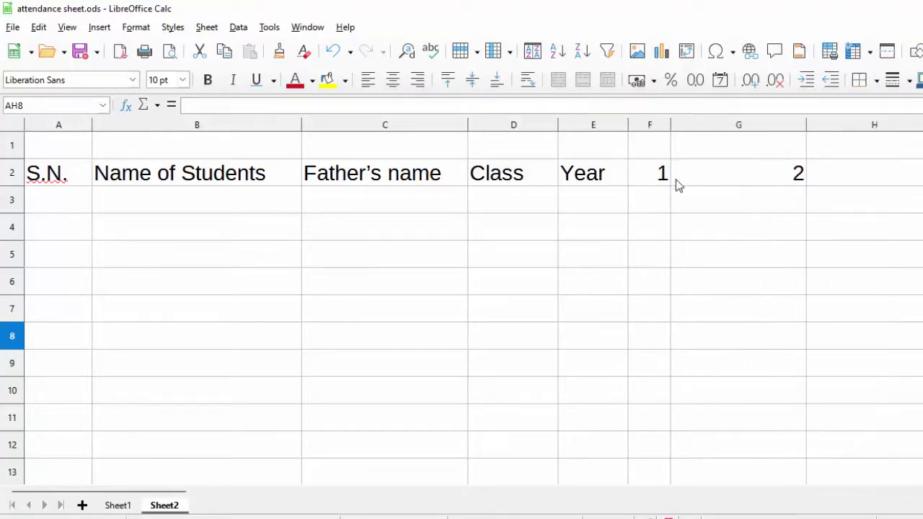
left_click_drag(807, 128, 714, 171)
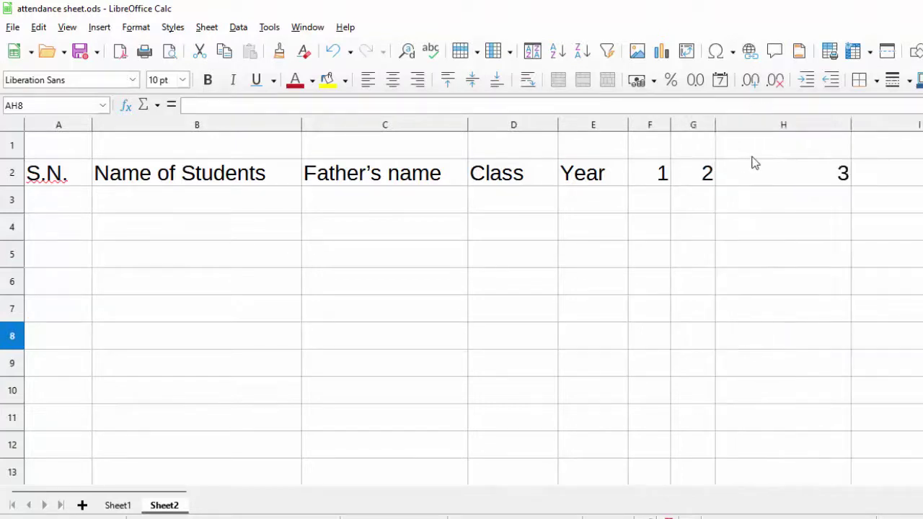
left_click_drag(712, 127, 709, 127)
left_click_drag(846, 128, 827, 134)
Fill serial numbers 1–6 into A3:A8 and enter the first three student names in B3:B5.
left_click_drag(93, 240, 84, 343)
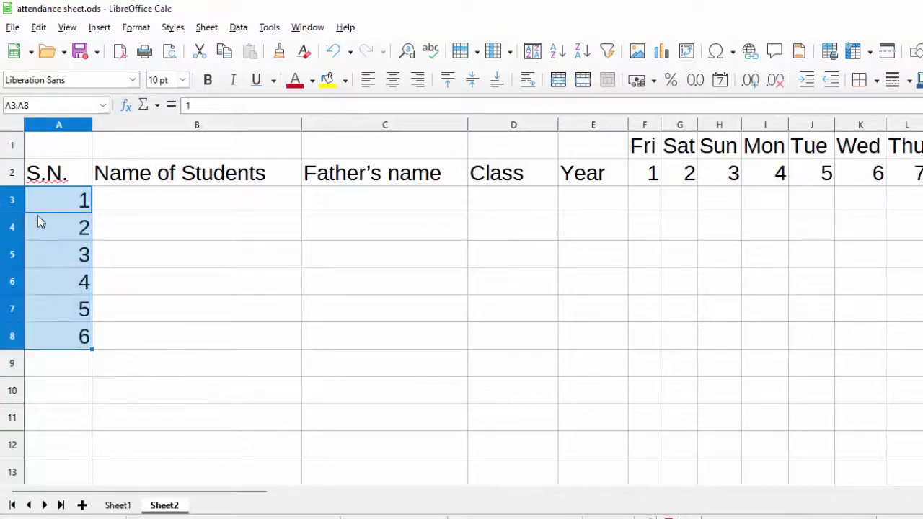
left_click(185, 200)
type("Ra")
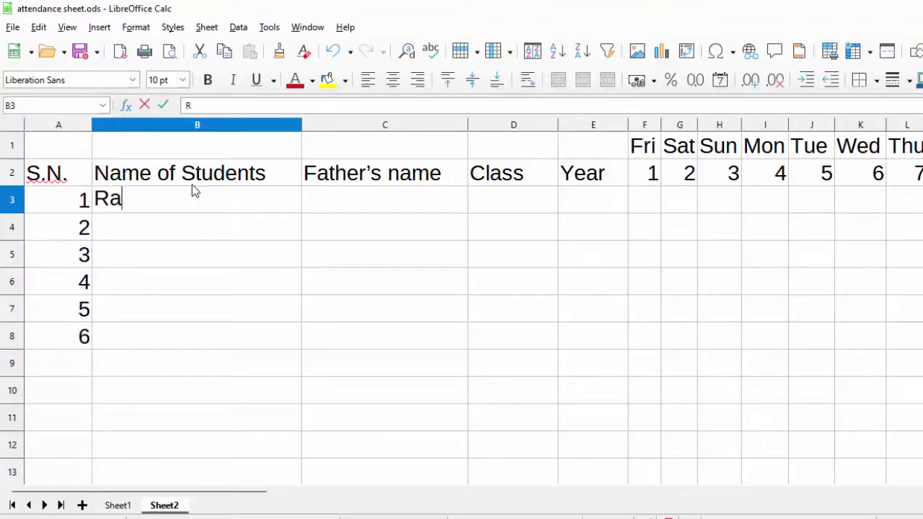
type("m")
key("Return")
type("S")
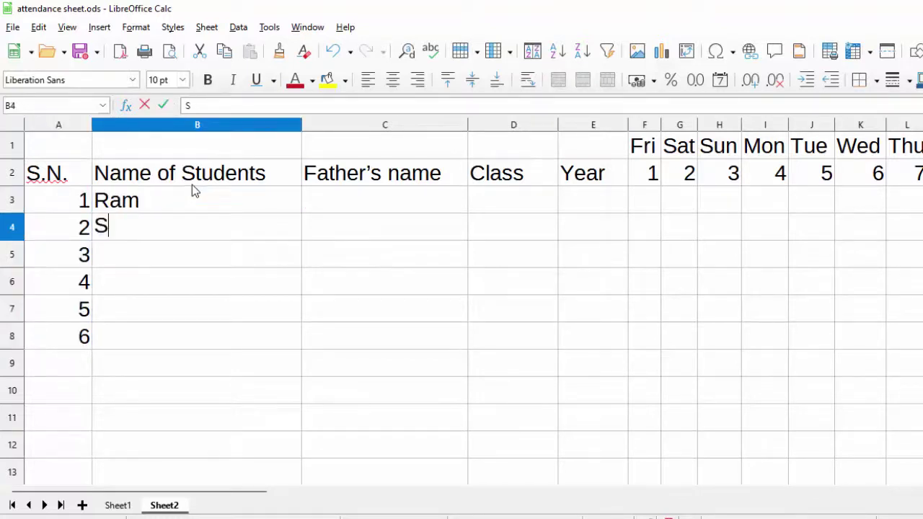
type("hyam")
key("Return")
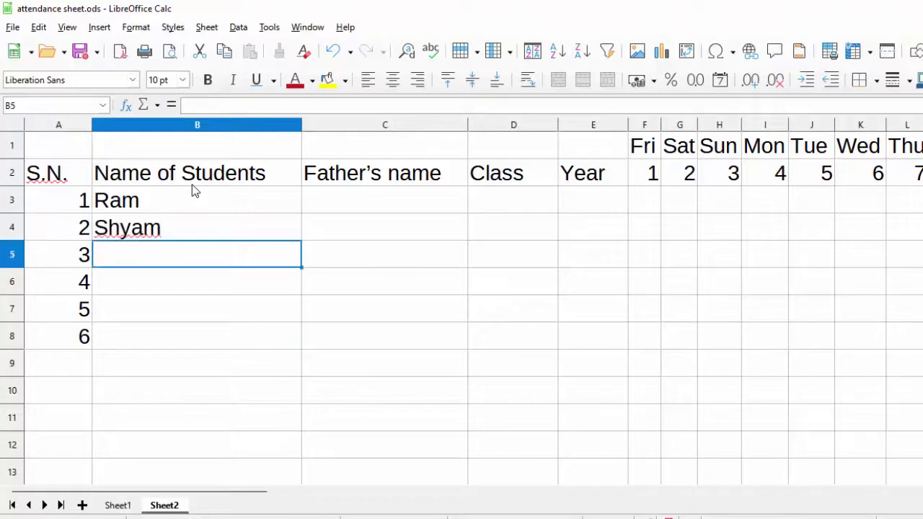
type("Amit")
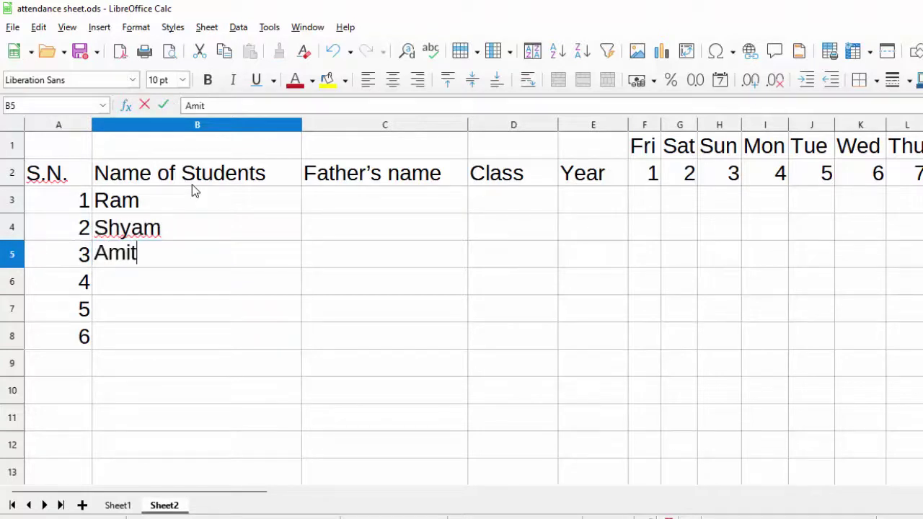
key("Return")
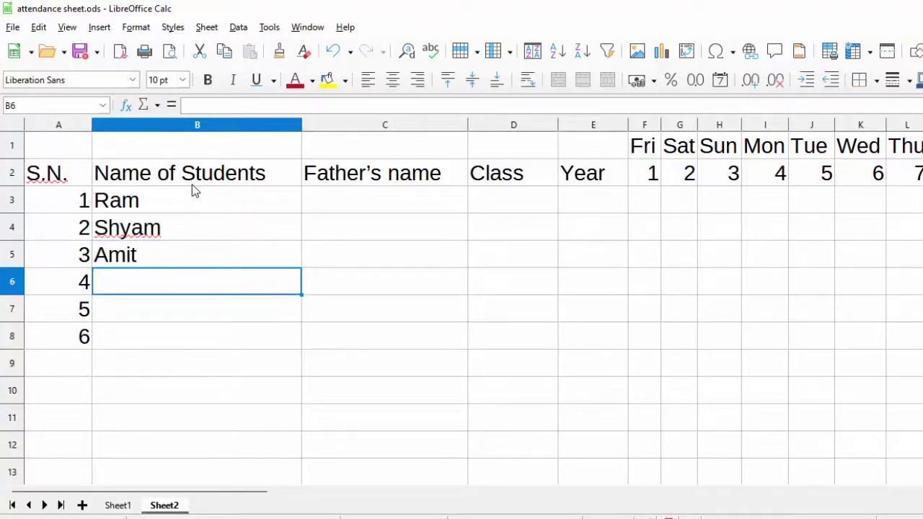
Enter the remaining three student names in B6:B8.
type("Gaura")
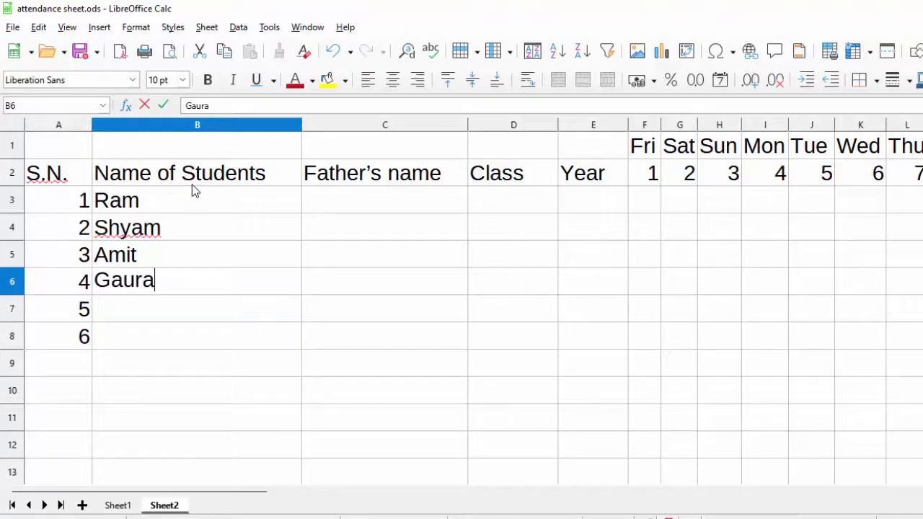
type("v")
key("Return")
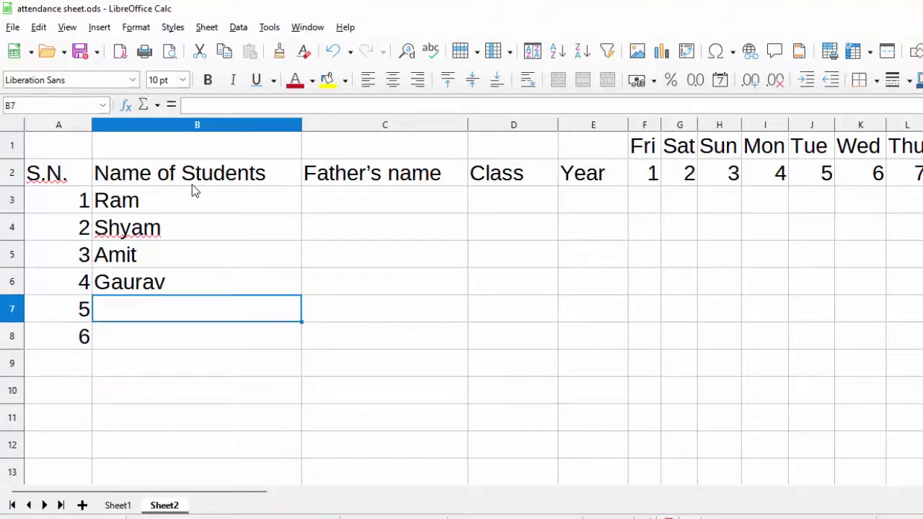
type("Rames")
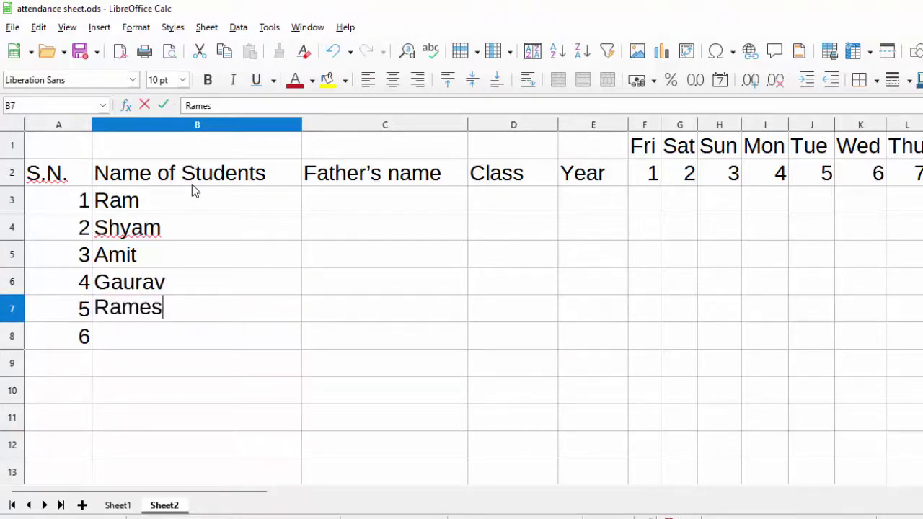
type("h")
key("Tab")
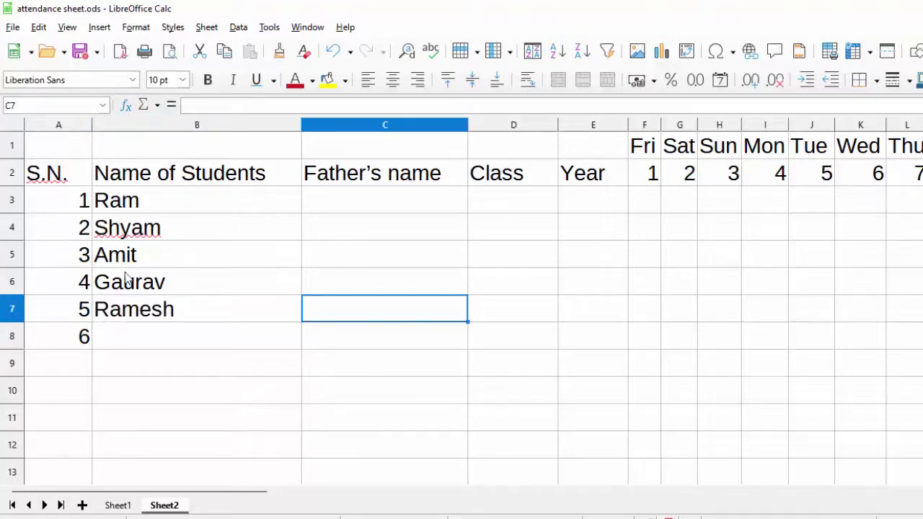
left_click(141, 339)
type("A")
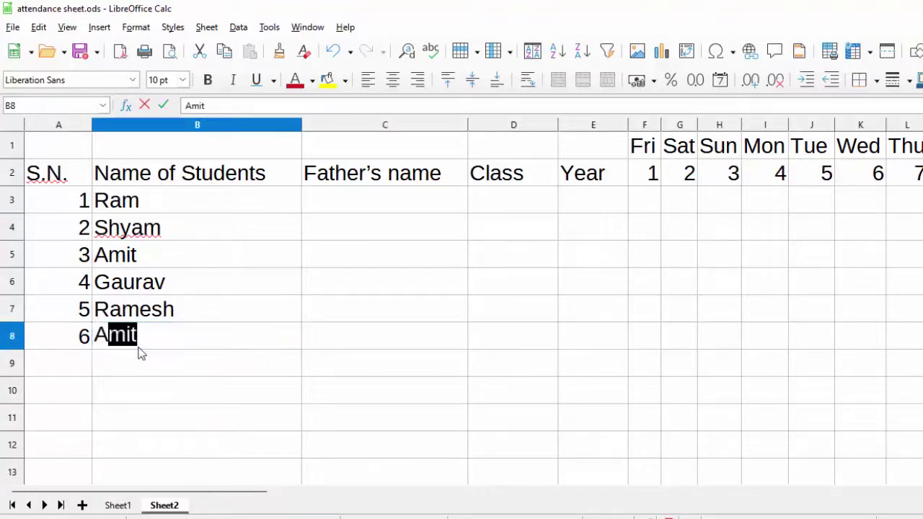
type("nkita")
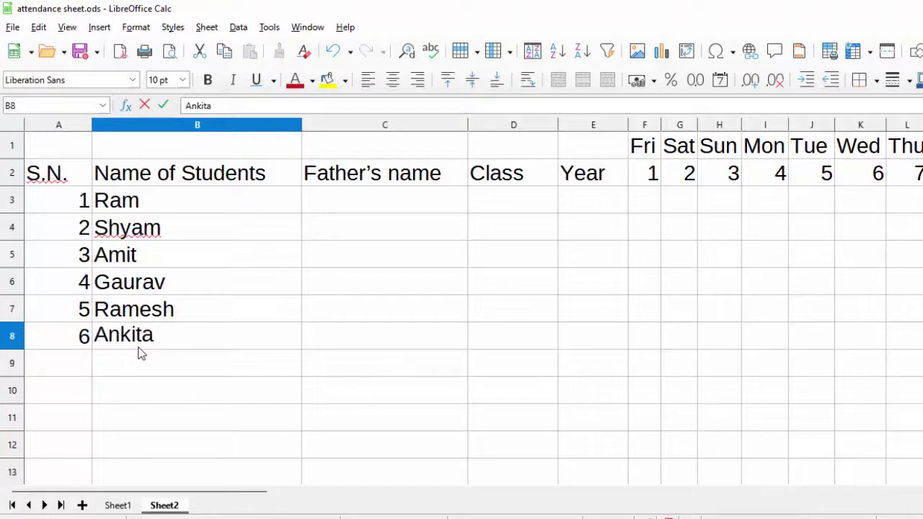
left_click(417, 211)
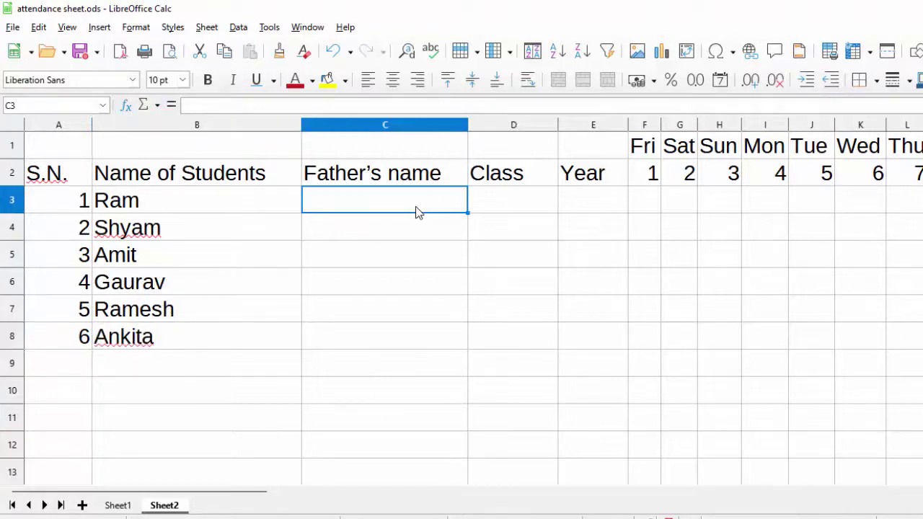
Enter the fathers' names for the first two students in C3 and C4, fixing the typos.
type("Shy")
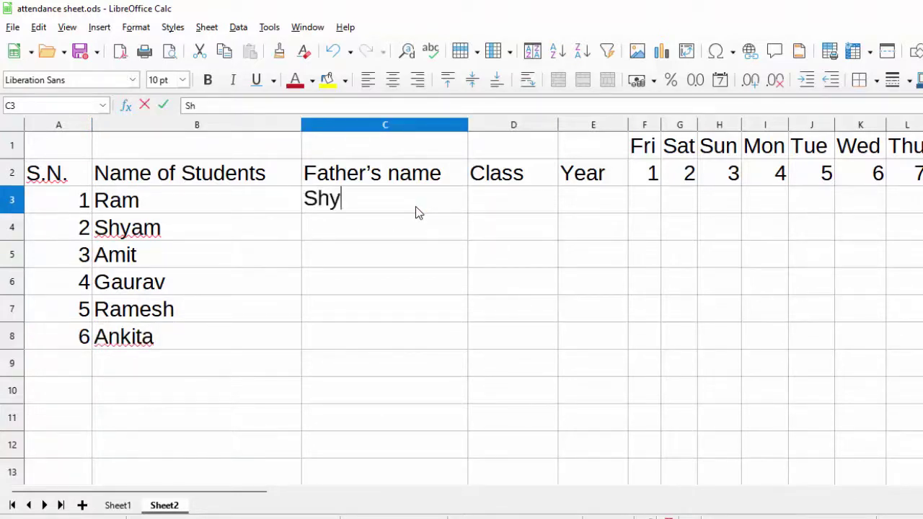
type("an")
key("BackSpace")
type("m")
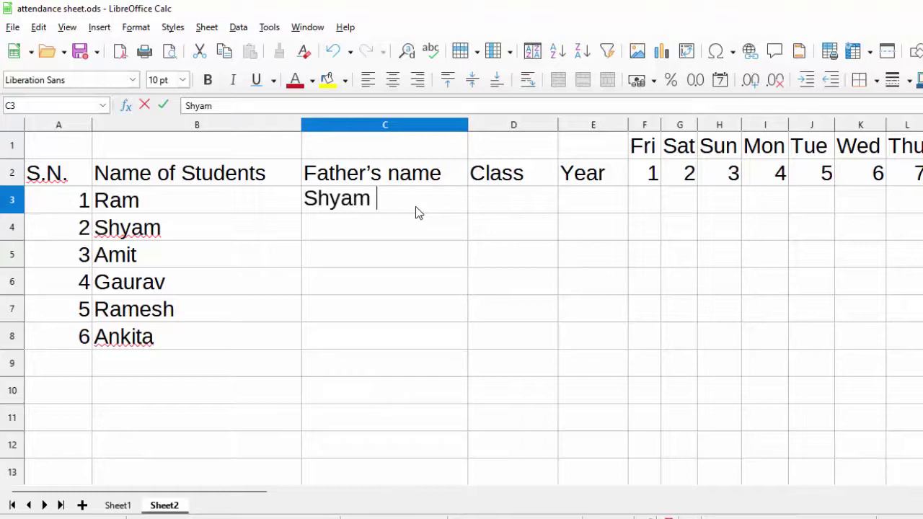
type(" S")
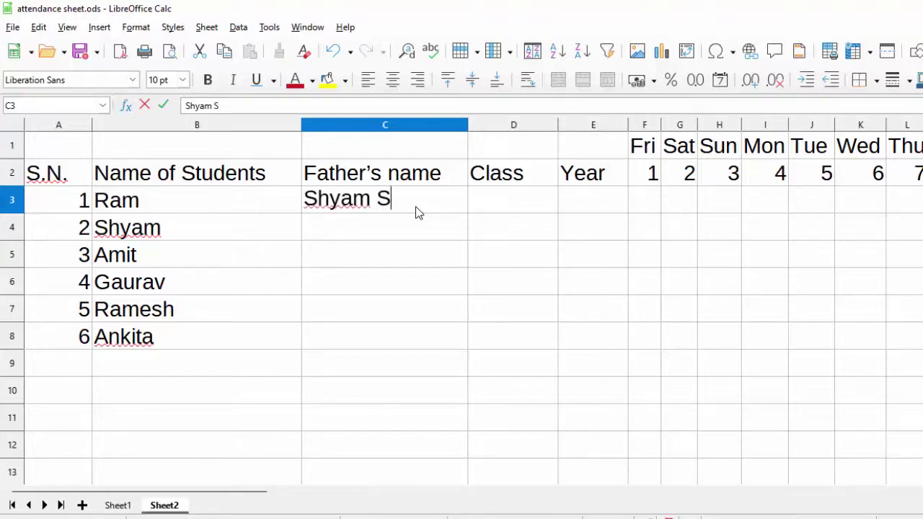
type("ingh")
left_click(401, 237)
type("E")
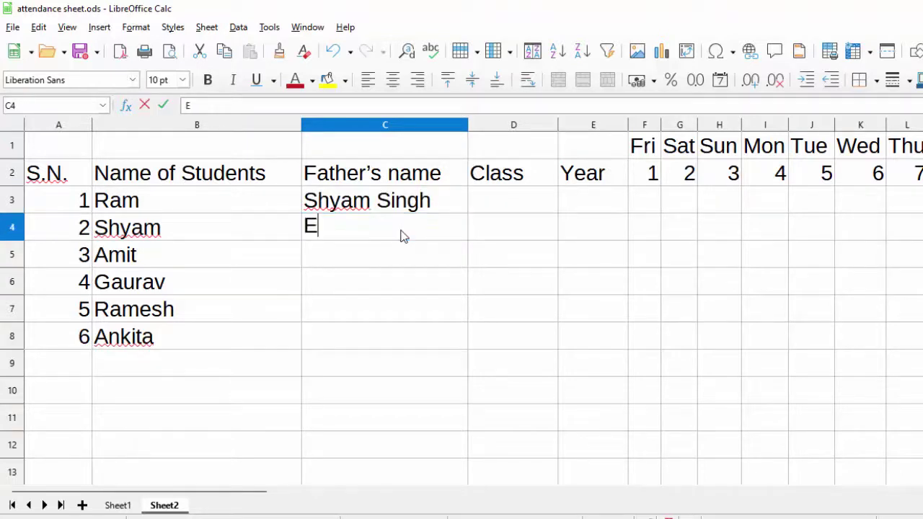
type("Ra")
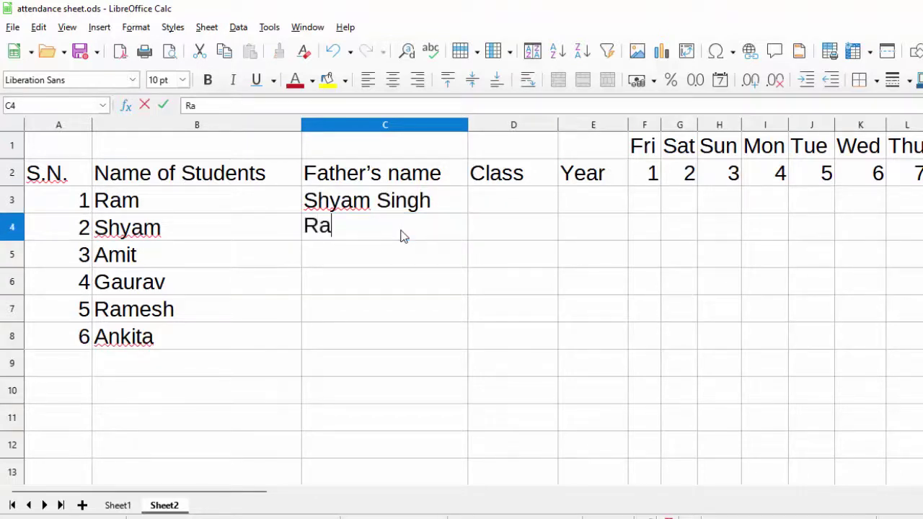
type("m")
key("Return")
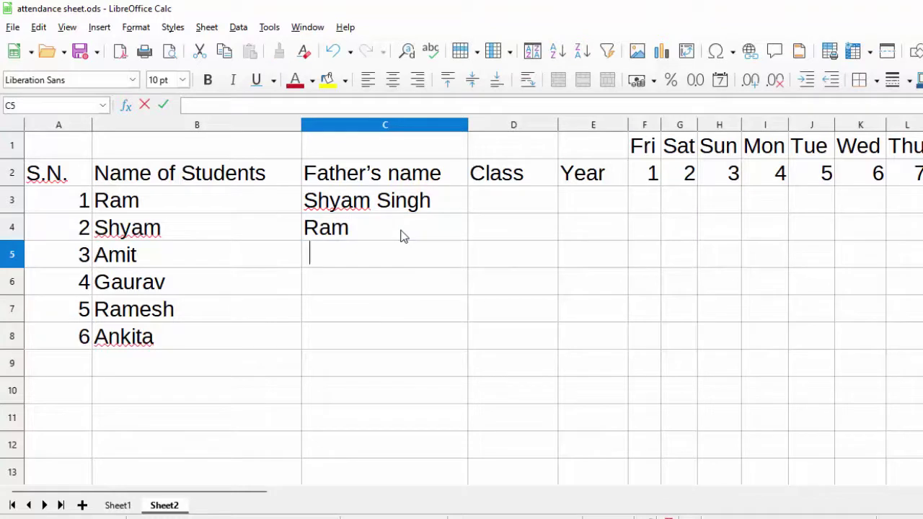
left_click(401, 230)
double_click(401, 231)
type("Sin")
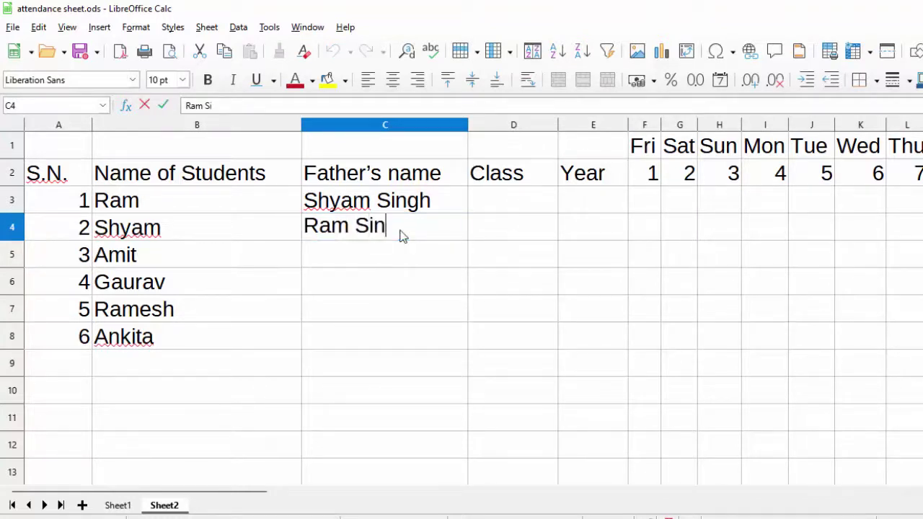
type("gh")
left_click(382, 256)
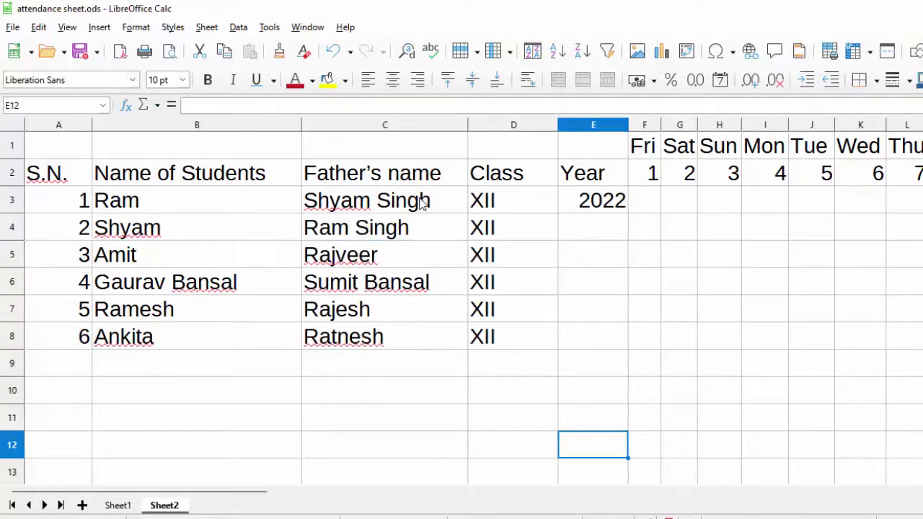
Put 2022 in E4 and fill it down so E3:E8 all read 2022.
left_click_drag(504, 192, 499, 335)
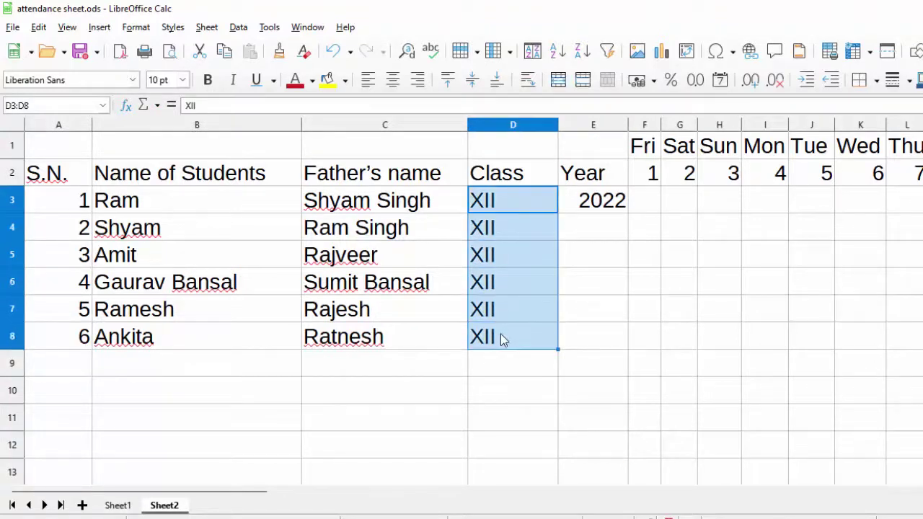
left_click(186, 209)
left_click_drag(186, 209, 164, 336)
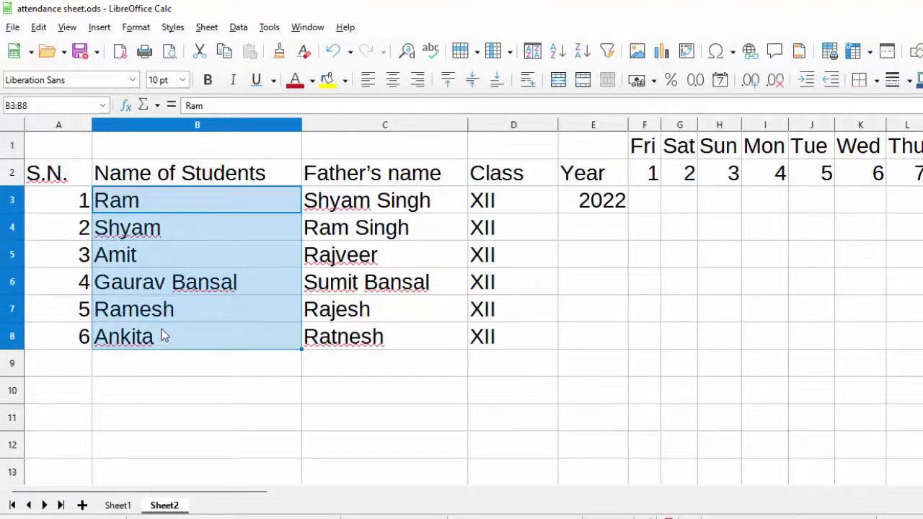
left_click(607, 208)
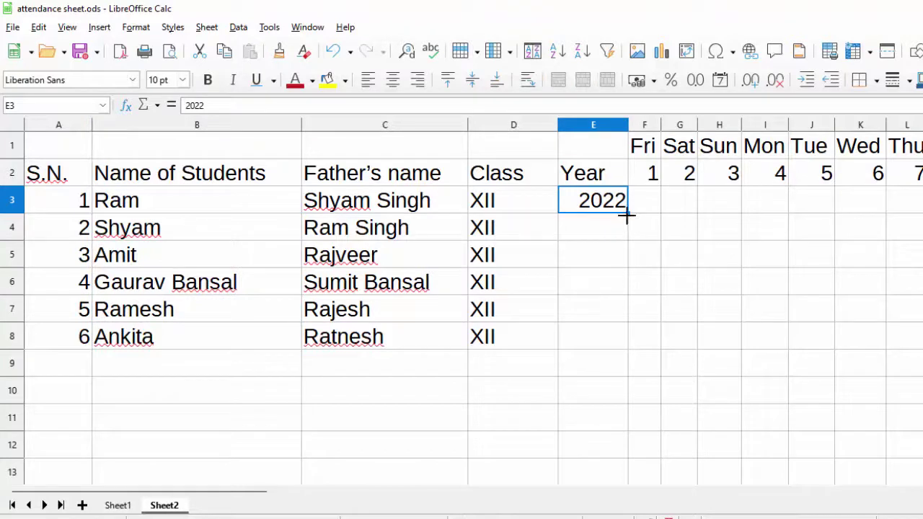
left_click_drag(626, 214, 621, 255)
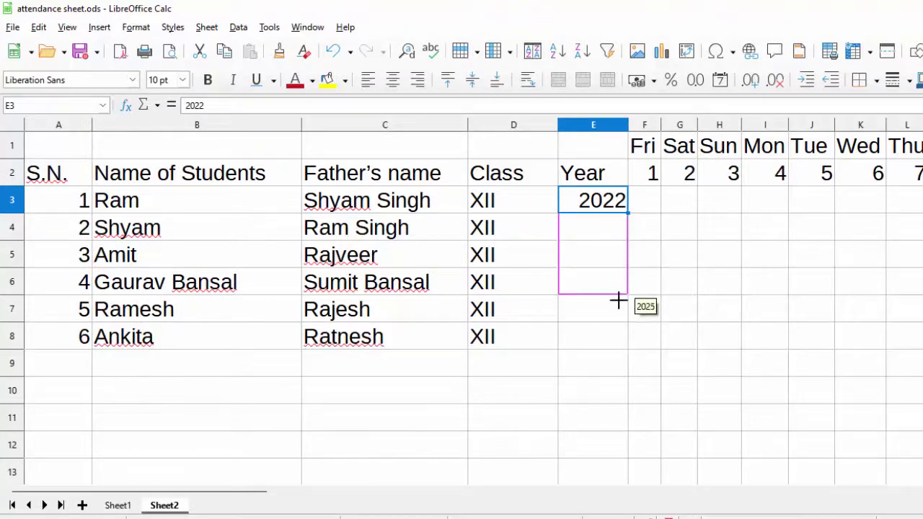
left_click_drag(621, 263, 627, 207)
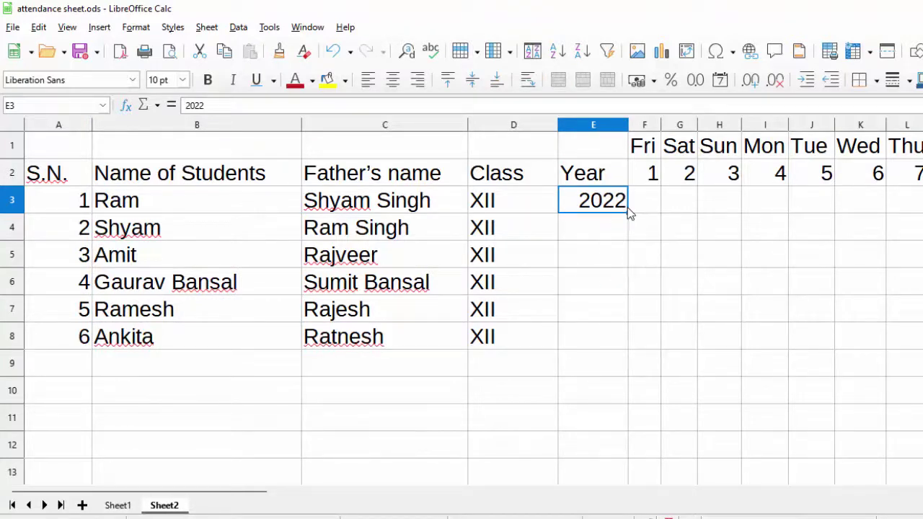
left_click(599, 233)
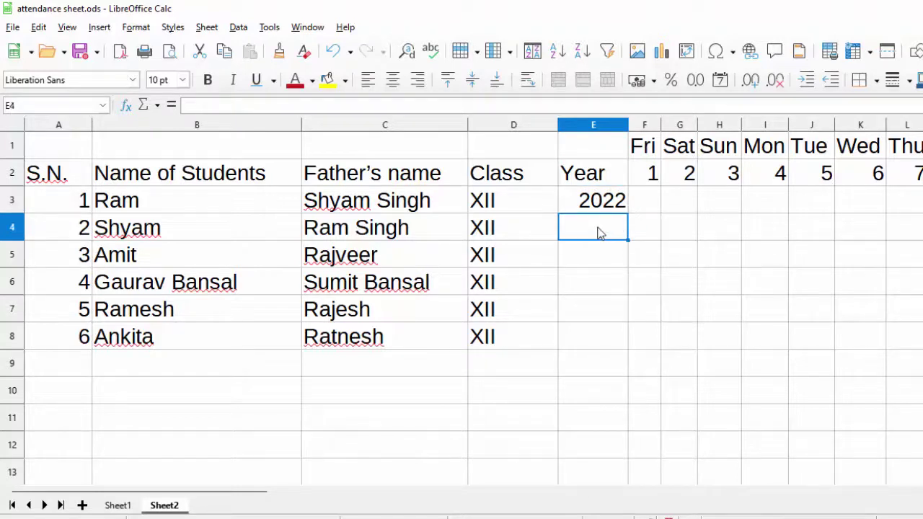
type("2022")
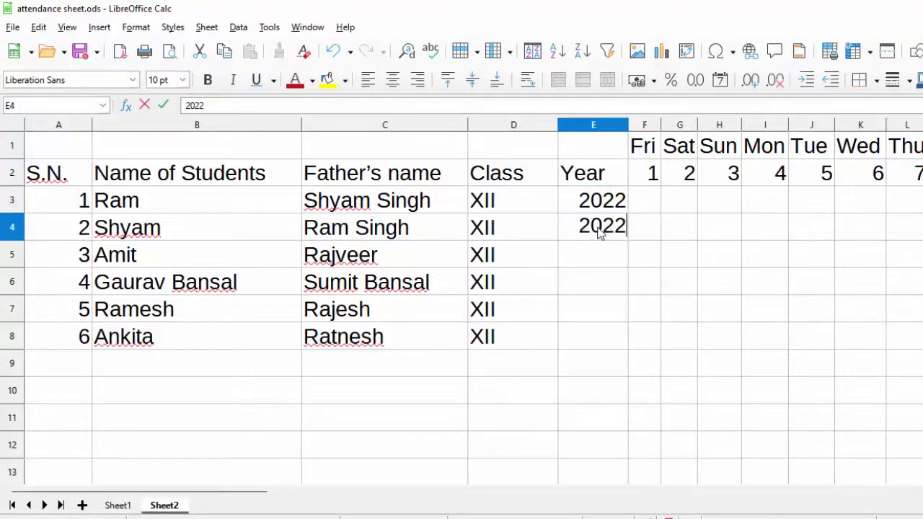
left_click_drag(622, 207, 625, 347)
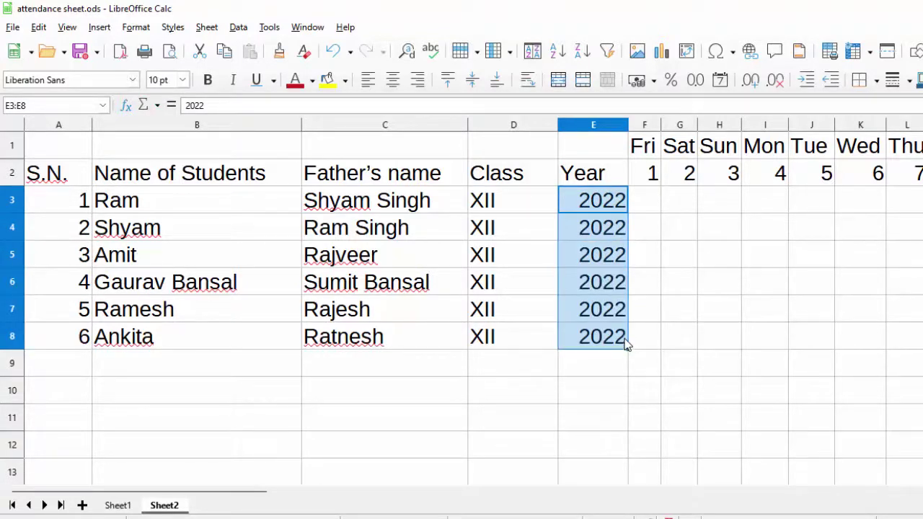
left_click(649, 205)
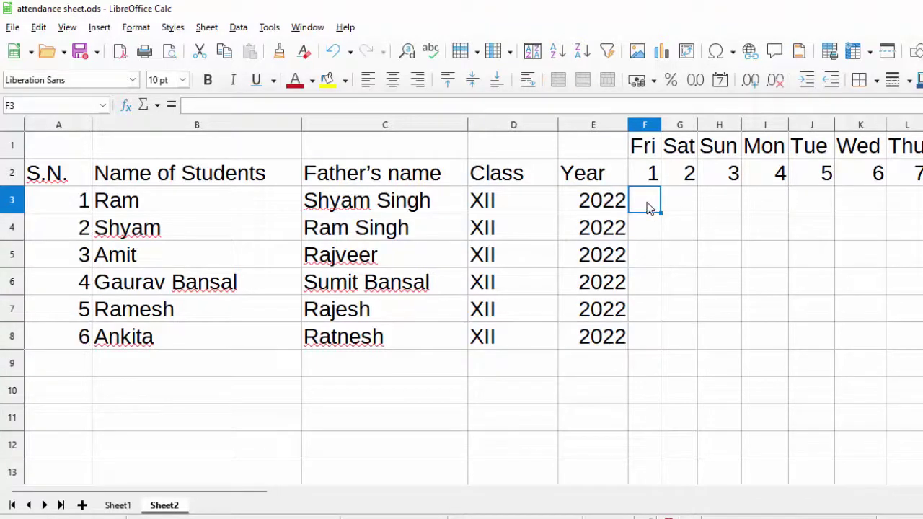
Enter Sun in the Sunday column for each of the six students, rows 3 to 8.
left_click_drag(647, 207, 886, 330)
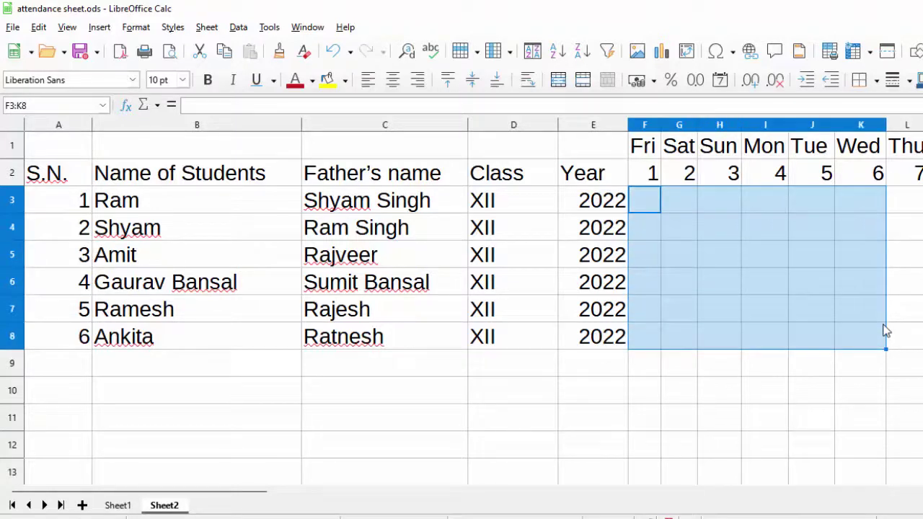
left_click(726, 210)
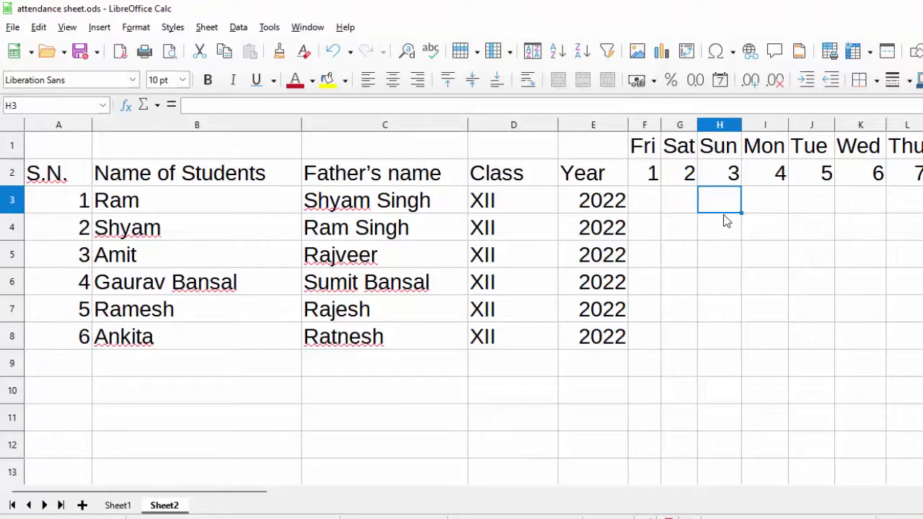
type("Sun")
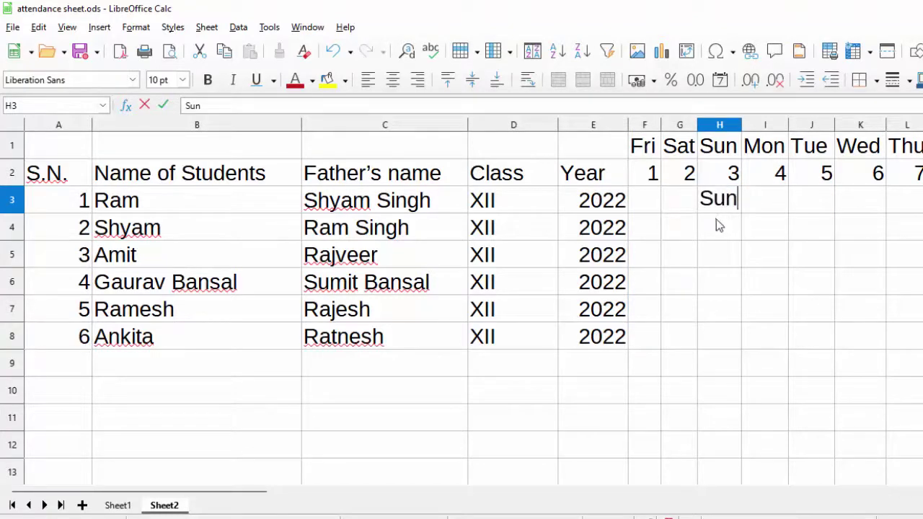
key("Return")
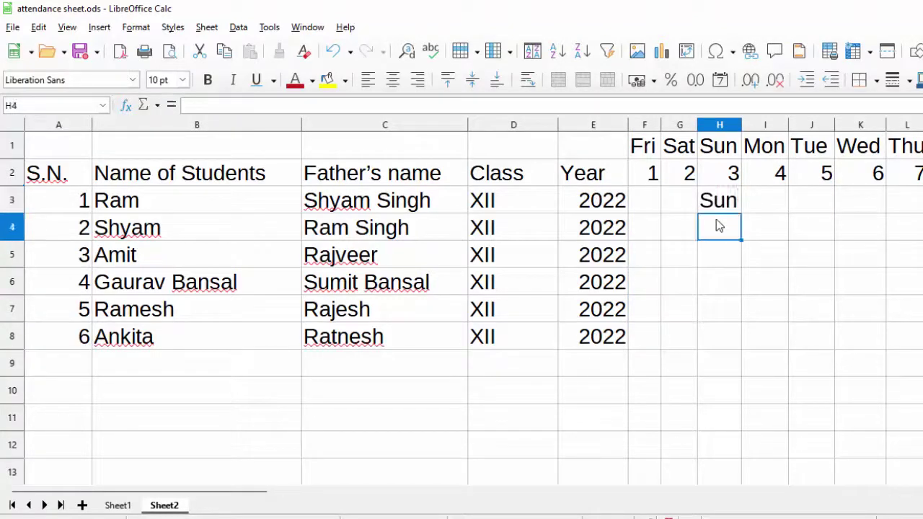
type("Sun")
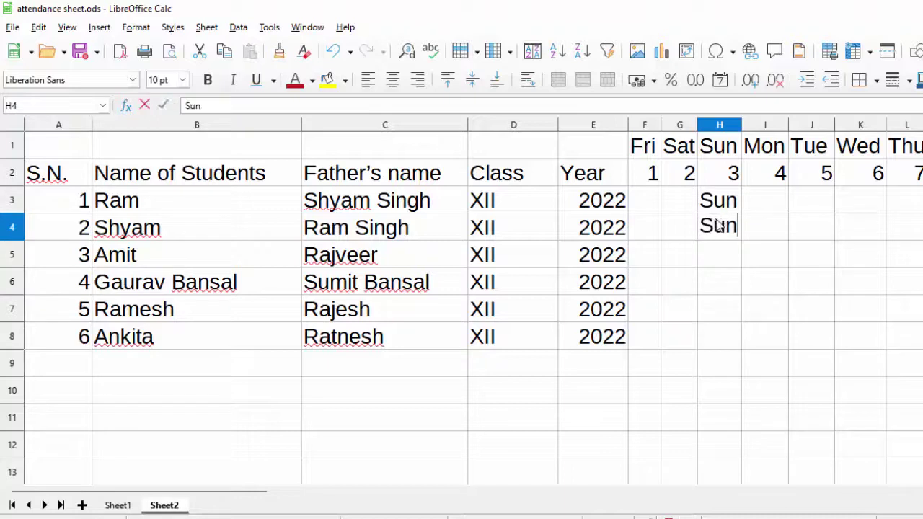
key("Return")
type("Sun")
key("Return")
type("S")
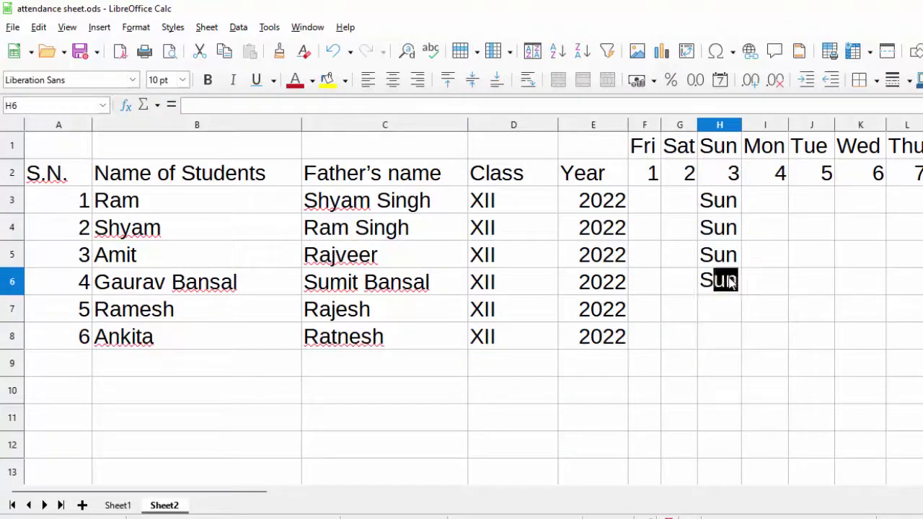
type("un")
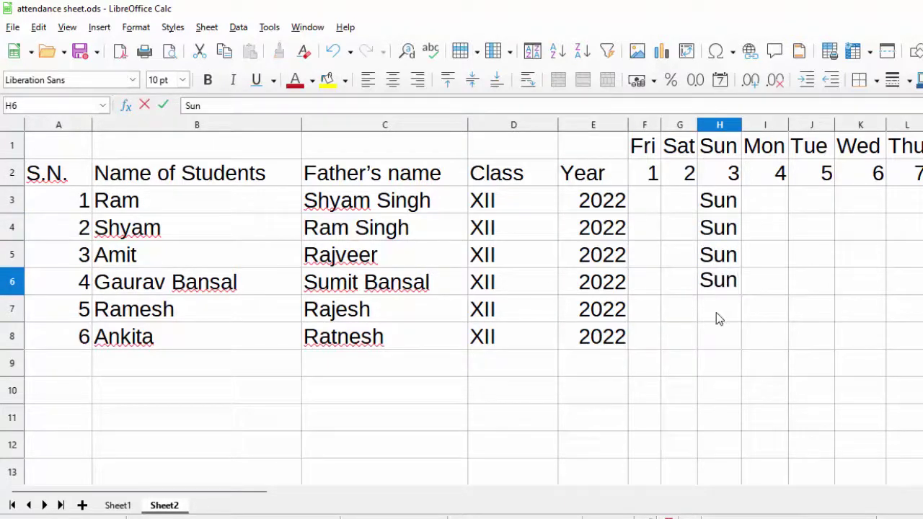
key("Return")
type("Sun")
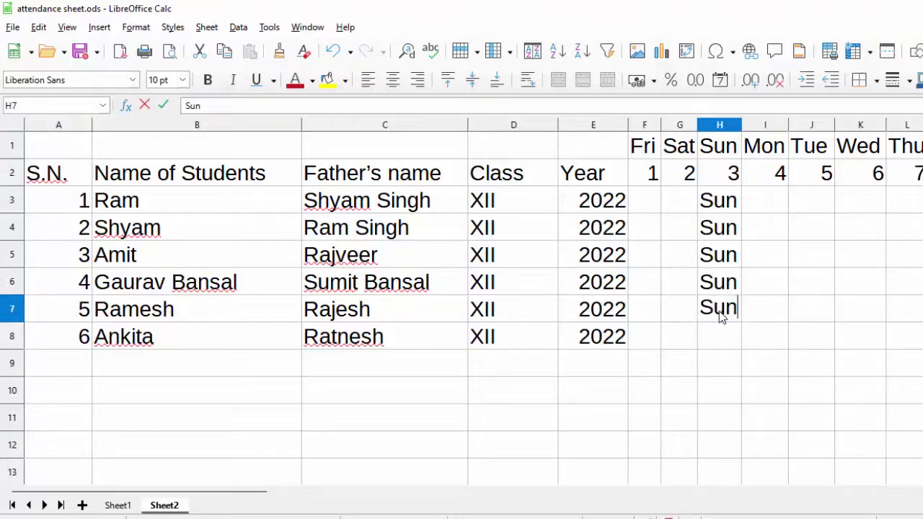
key("Return")
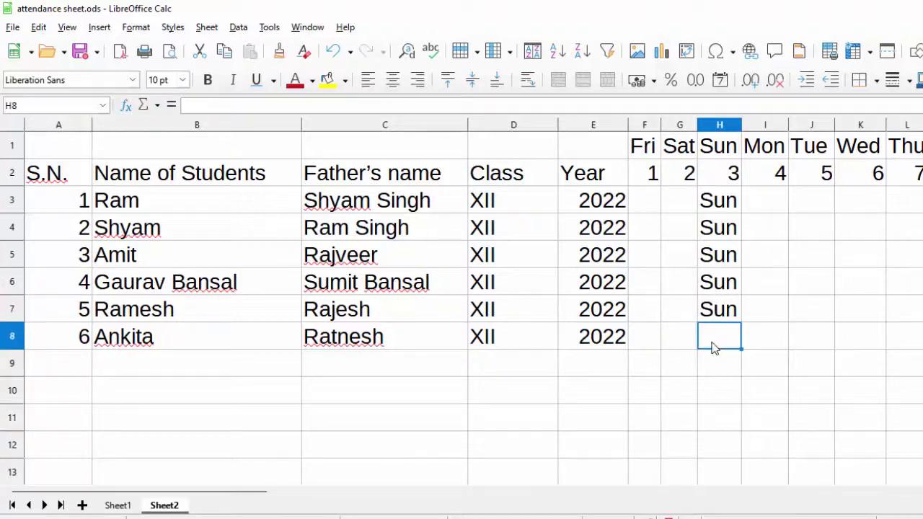
type("Sun")
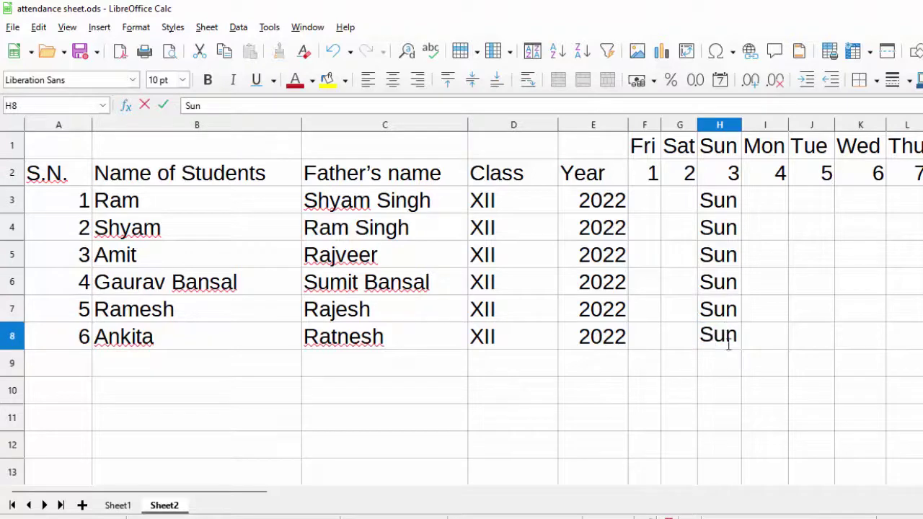
key("Return")
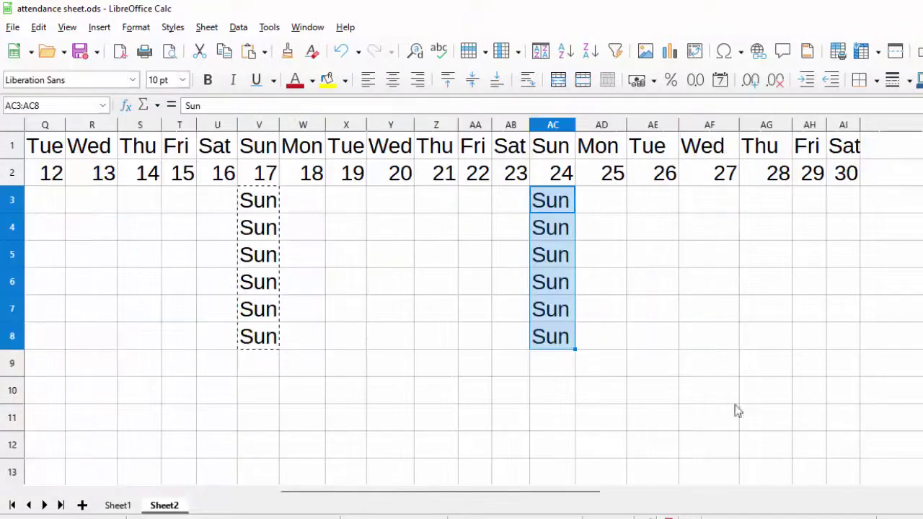
double_click(496, 502)
left_click(682, 107)
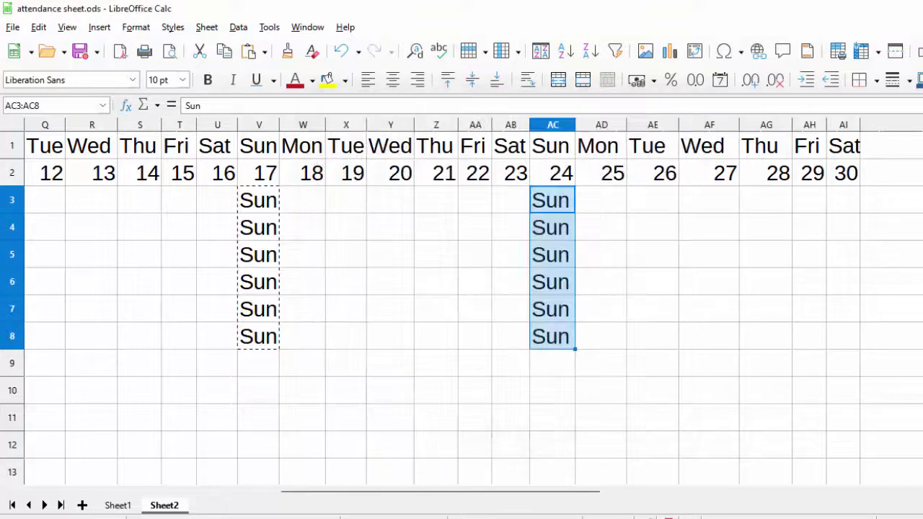
mouse_move(454, 493)
left_mouse_down()
mouse_move(367, 493)
mouse_move(254, 470)
left_mouse_up()
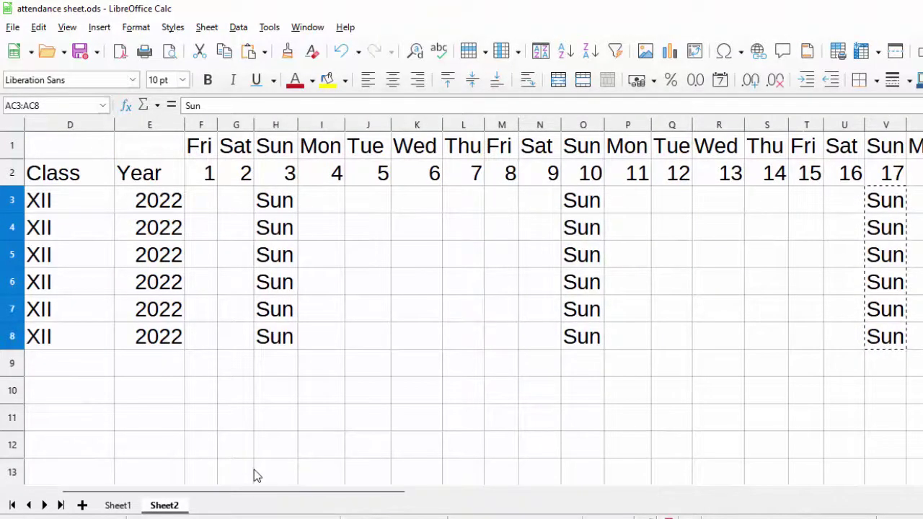
Enter attendance marks P, P in F3:G3 and P, A in F4:G4.
left_click(207, 201)
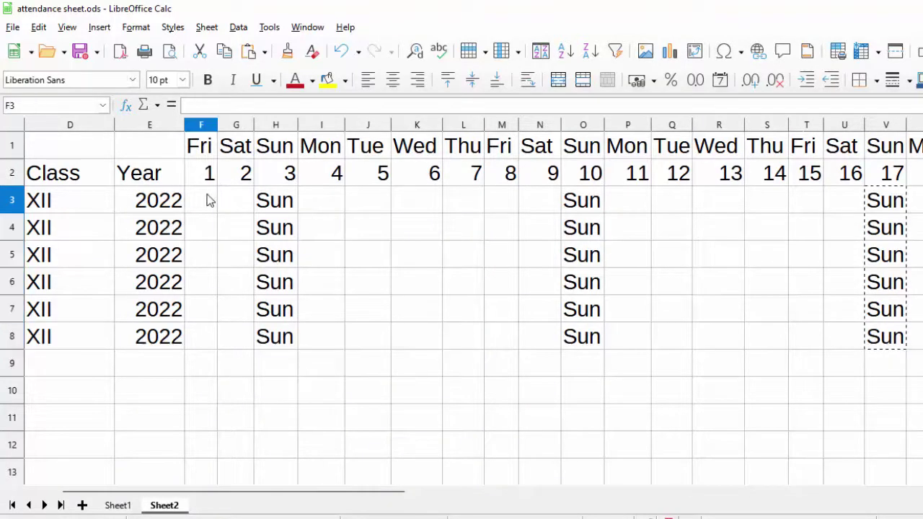
type("P")
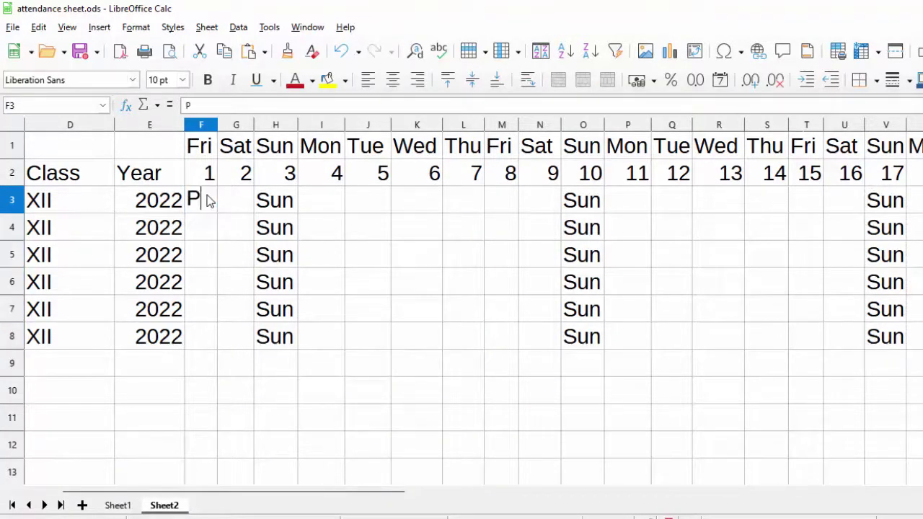
left_click(248, 206)
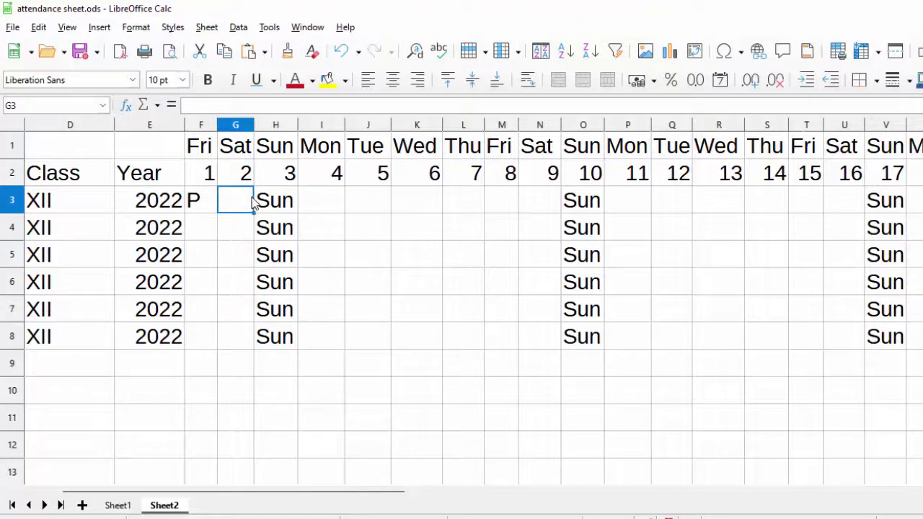
type("P")
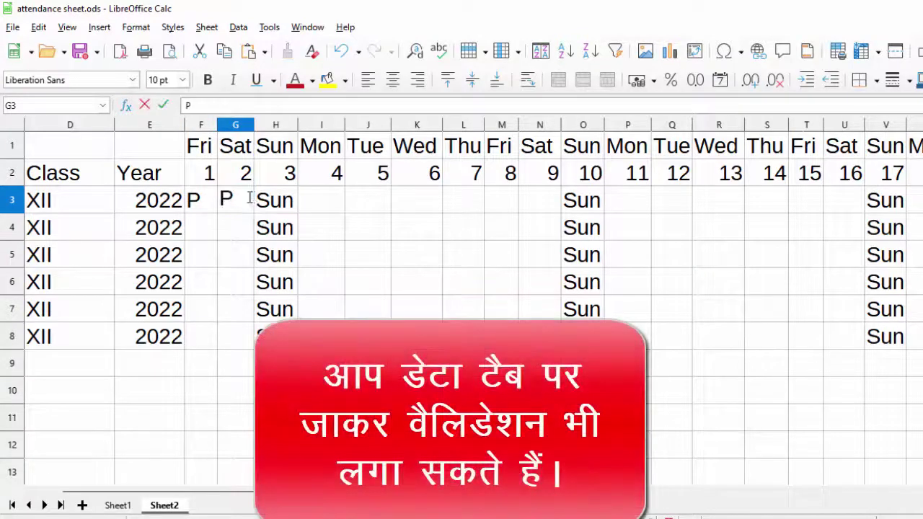
left_click(207, 228)
type("P")
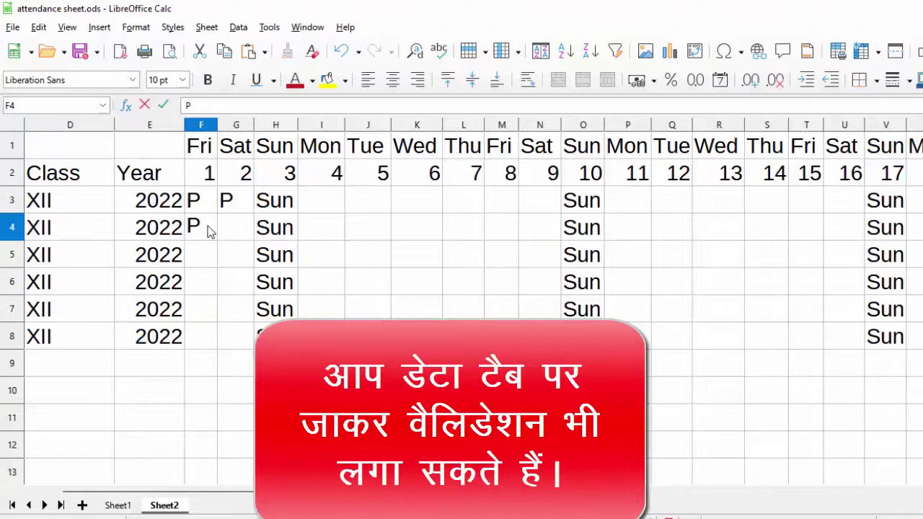
left_click(234, 228)
type("A")
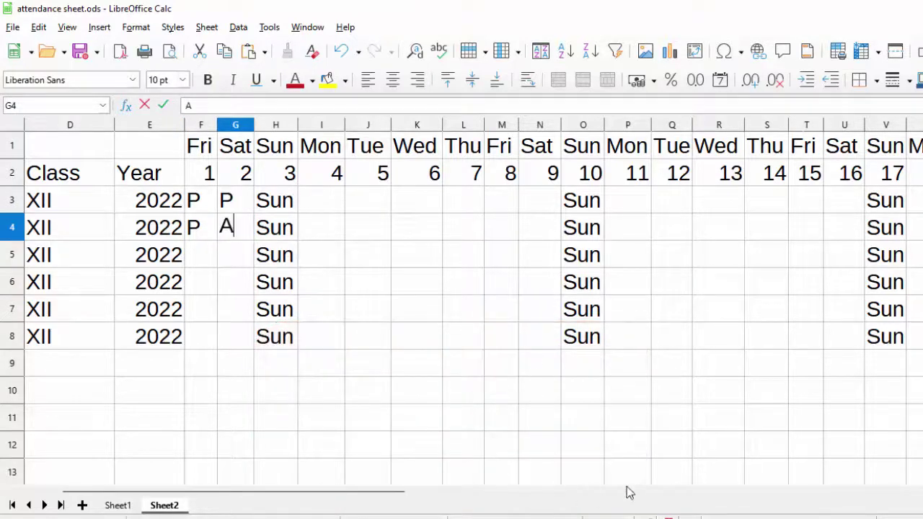
mouse_move(474, 492)
left_mouse_down()
mouse_move(322, 474)
mouse_move(215, 445)
left_mouse_up()
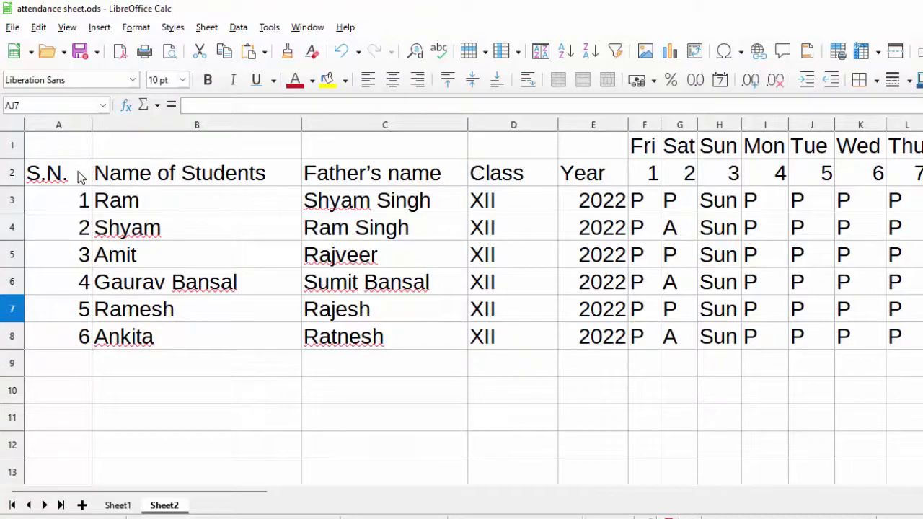
Merge and centre the S.N., Father's name, Class and Year headings across rows 1–2.
left_click_drag(78, 177, 82, 157)
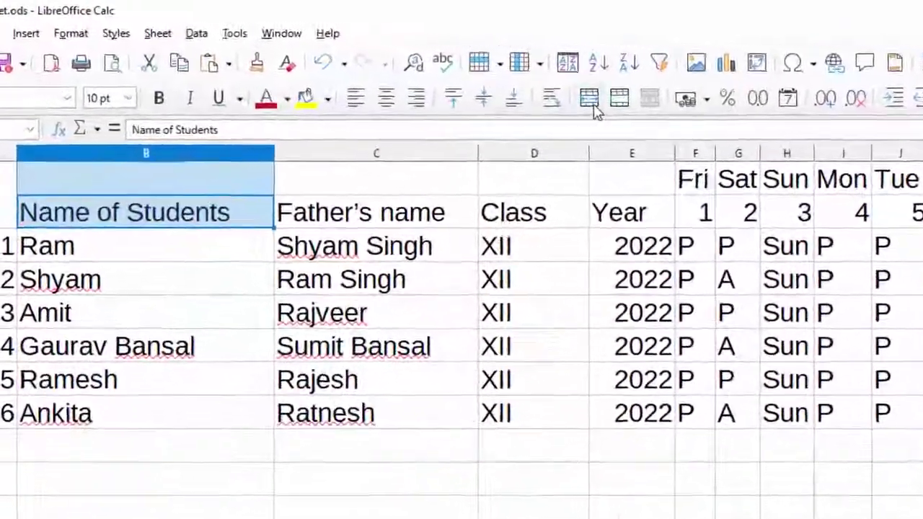
left_click(530, 85)
left_click_drag(325, 186, 328, 168)
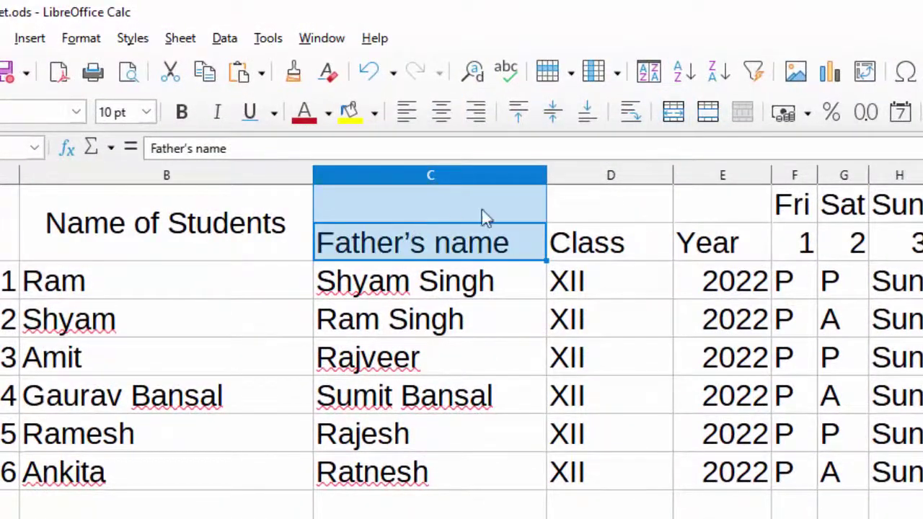
left_click(673, 113)
left_click_drag(612, 255, 623, 214)
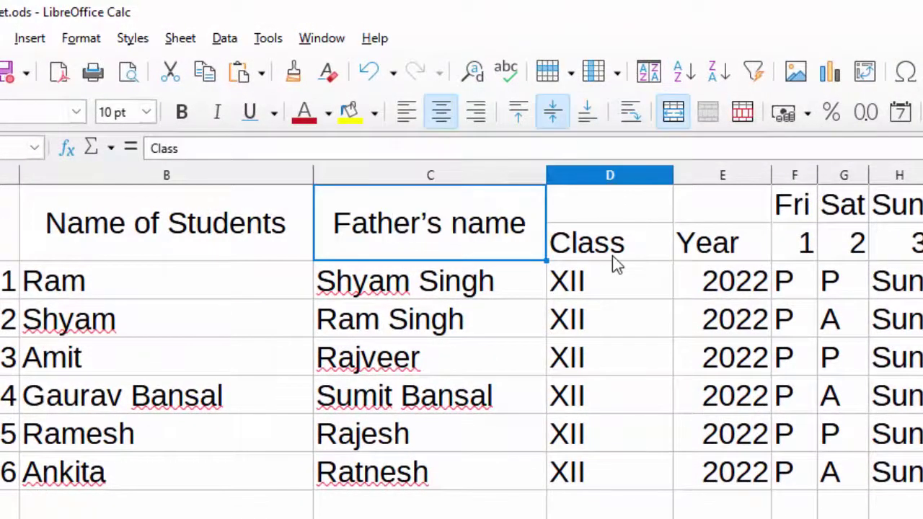
left_click(677, 119)
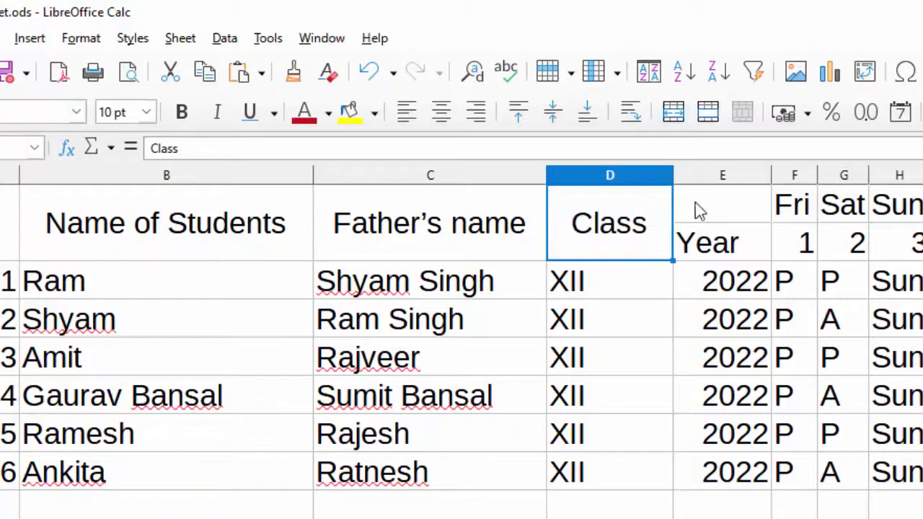
left_click_drag(726, 248, 728, 214)
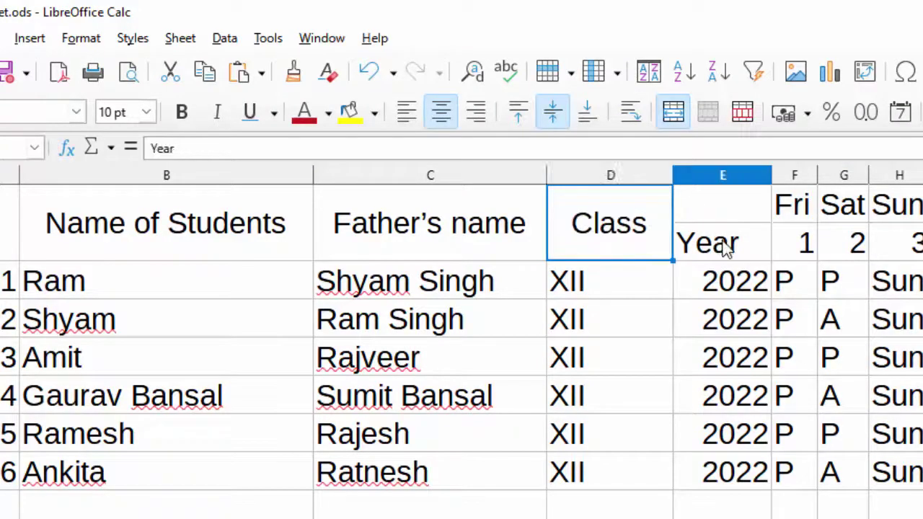
left_click(673, 113)
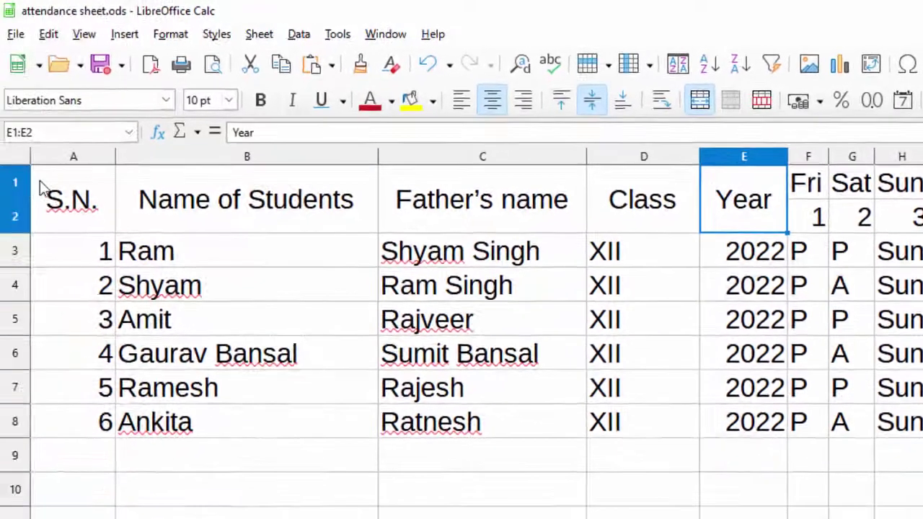
left_click_drag(43, 189, 921, 423)
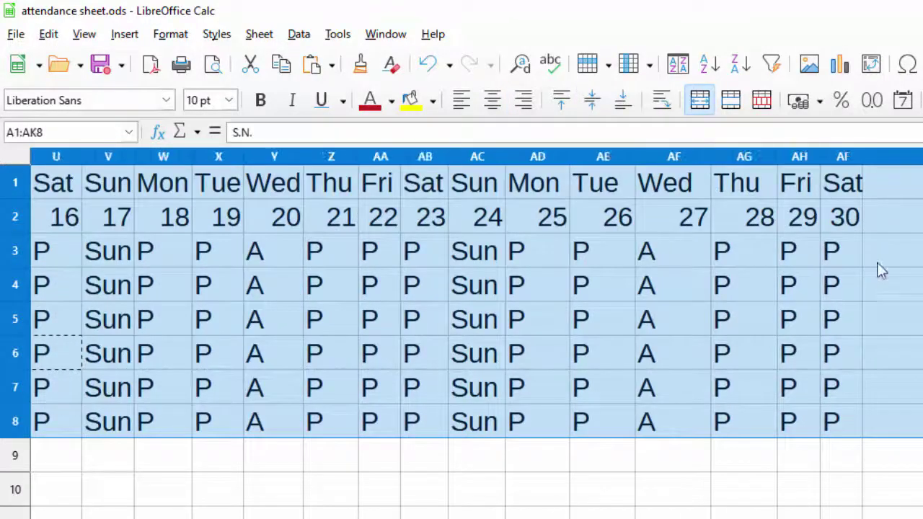
Merge AJ1:AJ2 and AK1:AK2 into single heading cells.
left_click(912, 190)
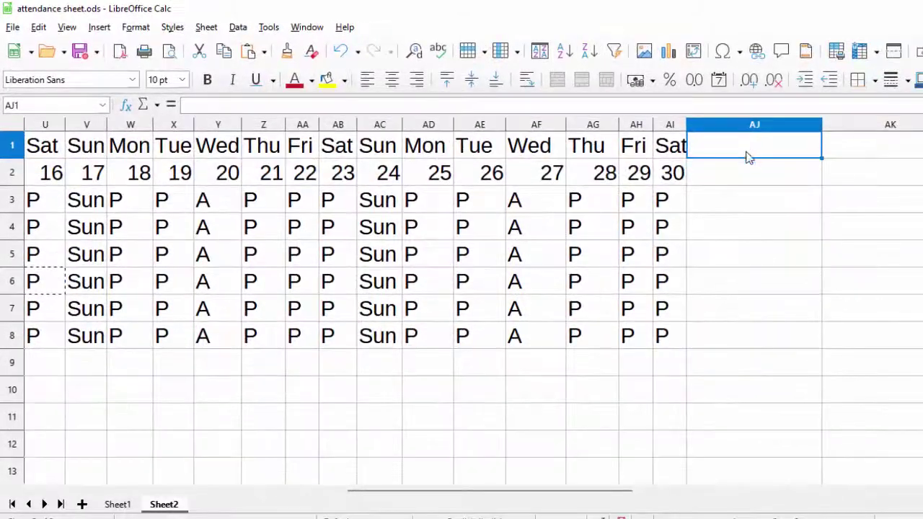
left_click_drag(748, 157, 748, 173)
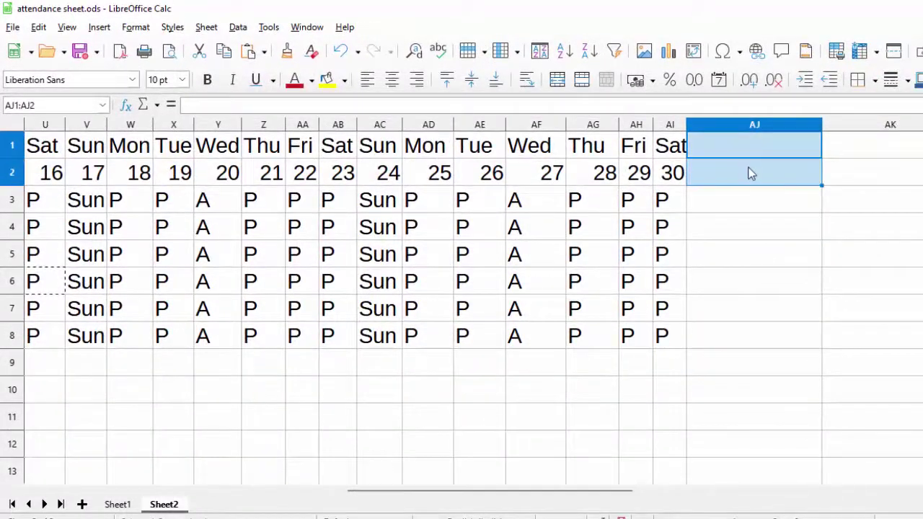
left_click(558, 81)
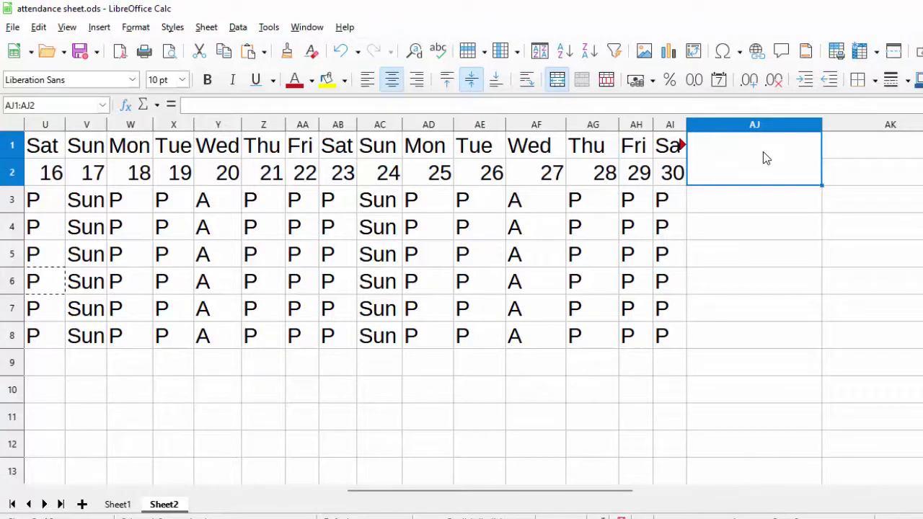
left_click_drag(872, 153, 865, 181)
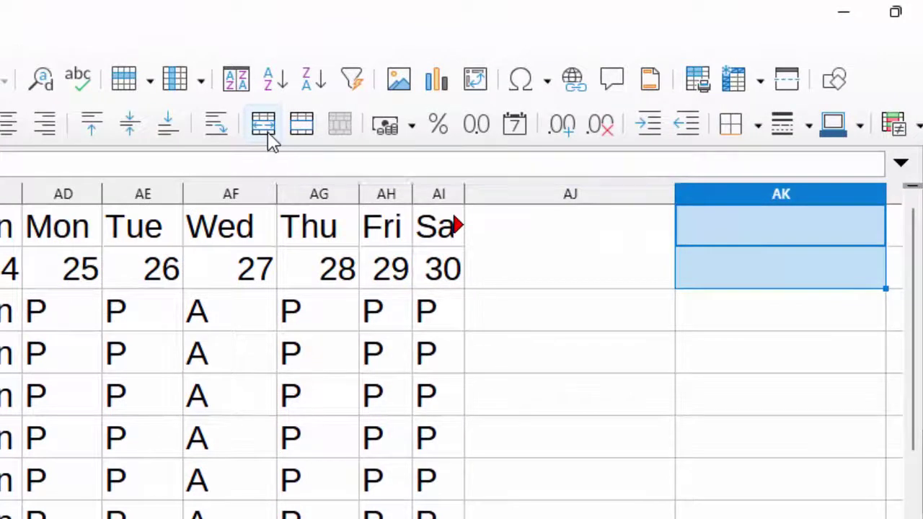
left_click(268, 138)
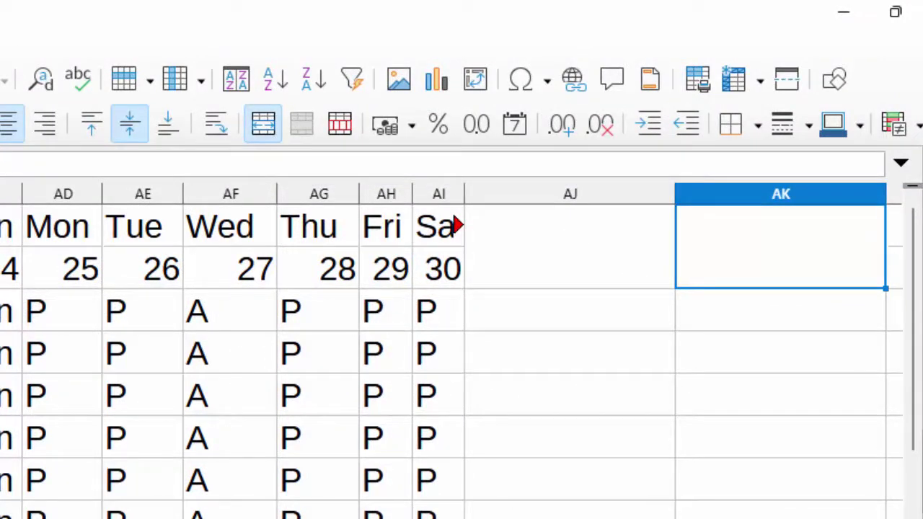
Merge AL1:AL2 and AM1:AM2 into single heading cells.
scroll(462, 353, "right", 2)
scroll(462, 353, "right", 1)
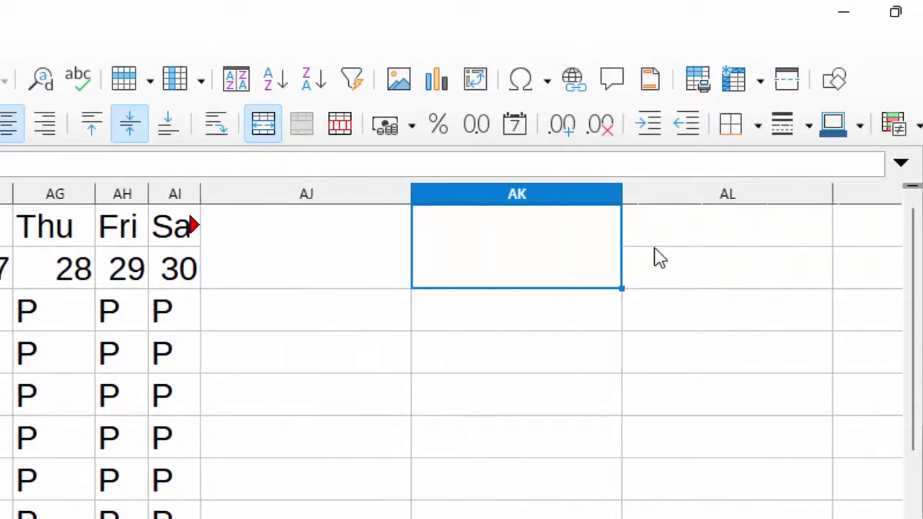
left_click_drag(688, 236, 685, 276)
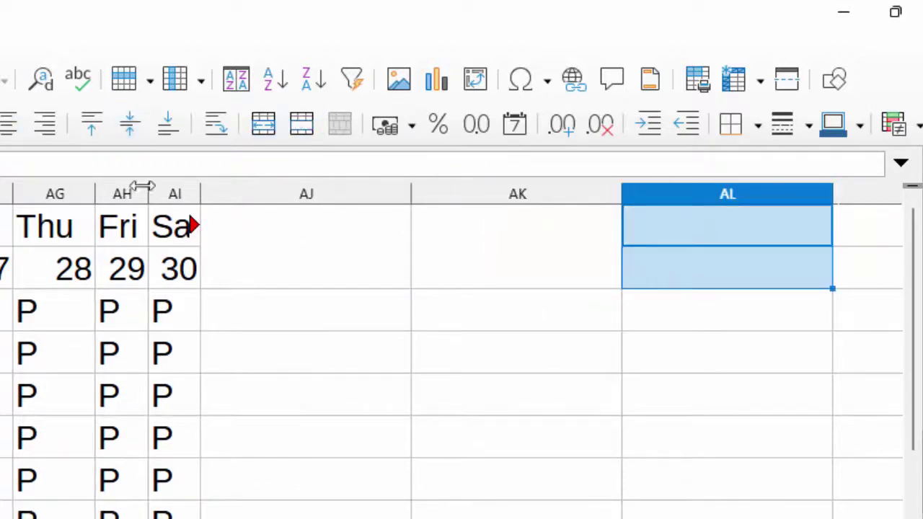
left_click(264, 132)
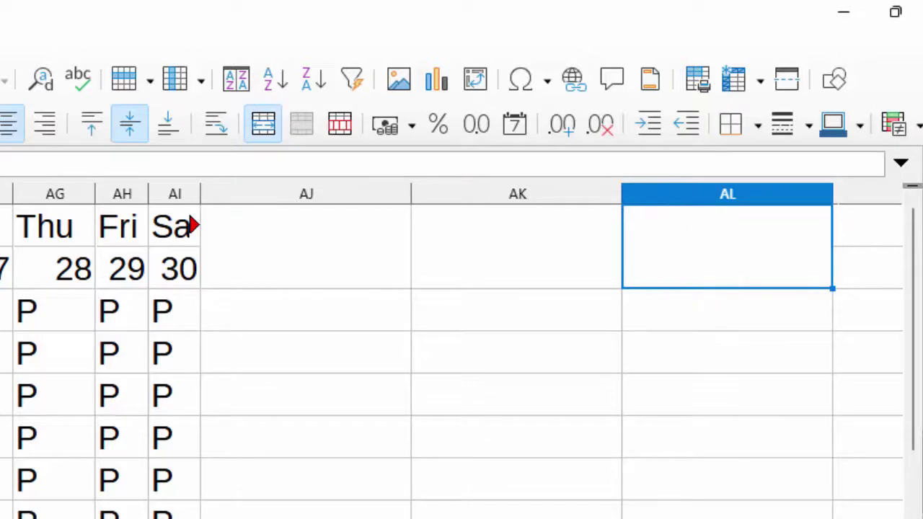
scroll(461, 361, "right", 3)
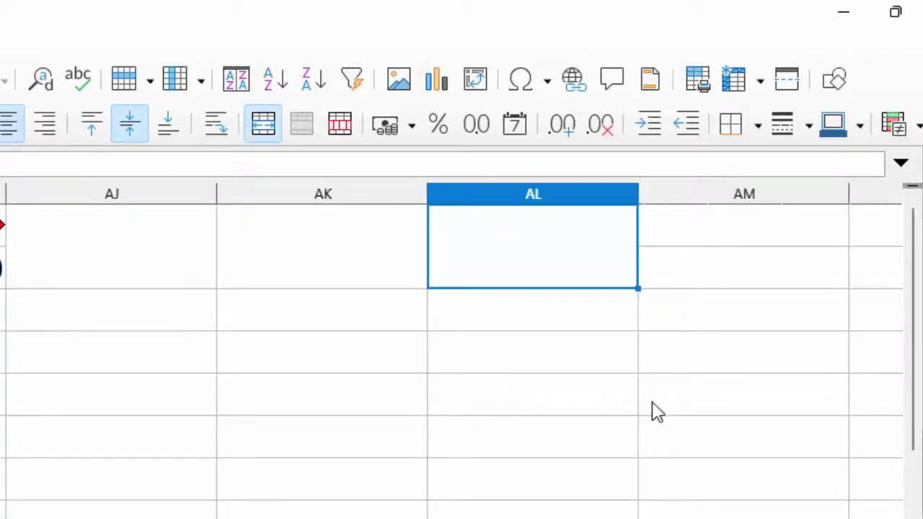
left_click_drag(706, 244, 711, 274)
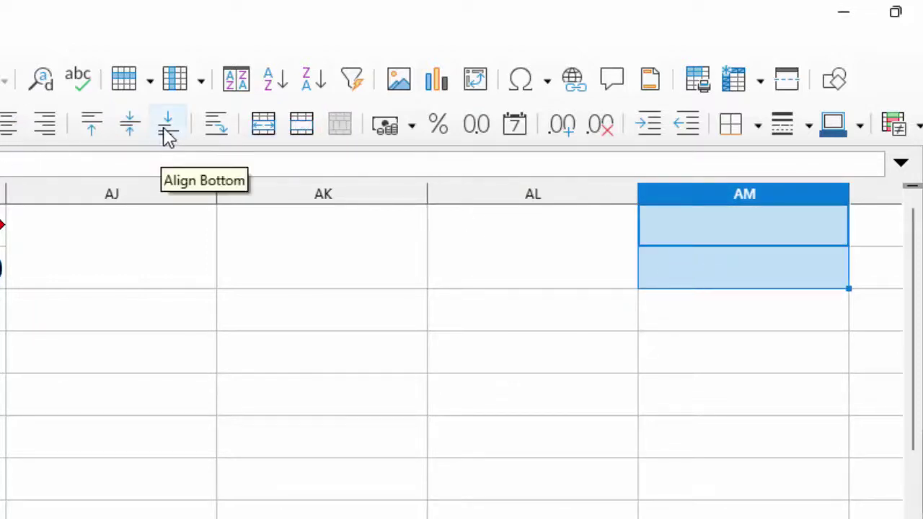
left_click(263, 133)
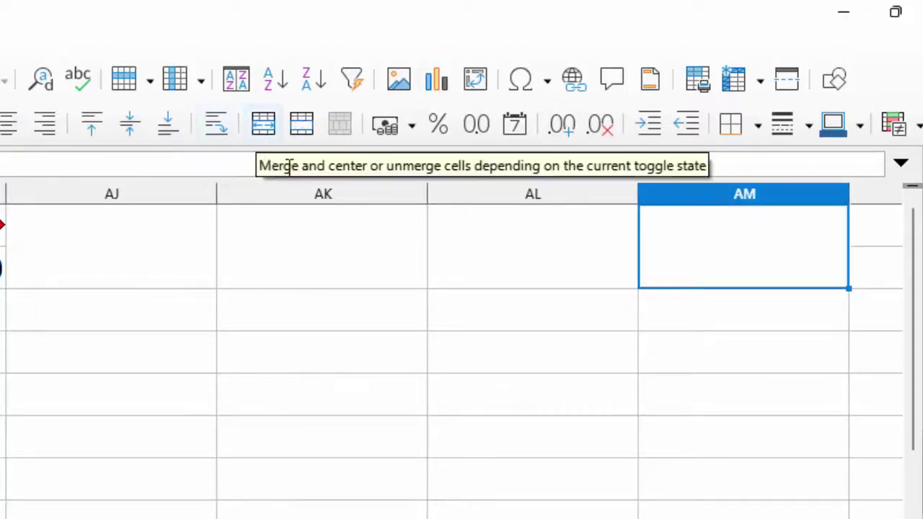
left_click(120, 263)
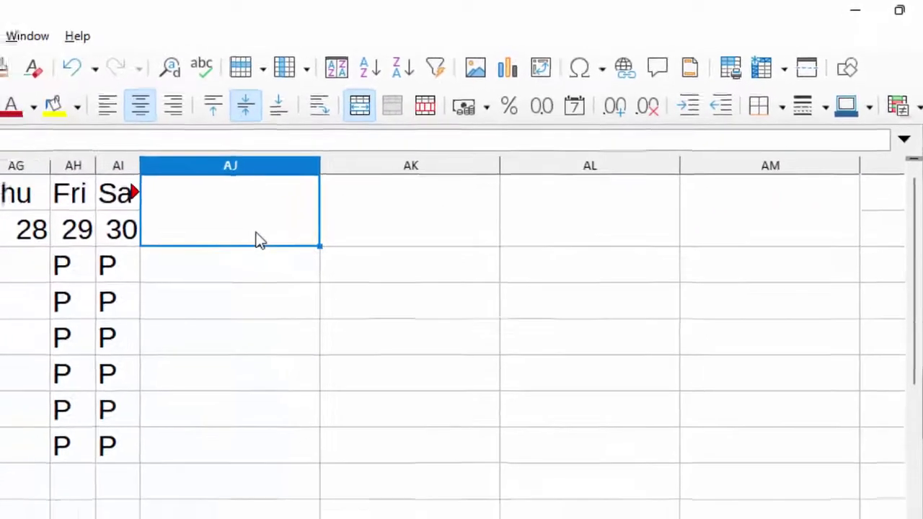
Type the headings Total Days in AJ1 and Present Days in AK1.
type("Tot")
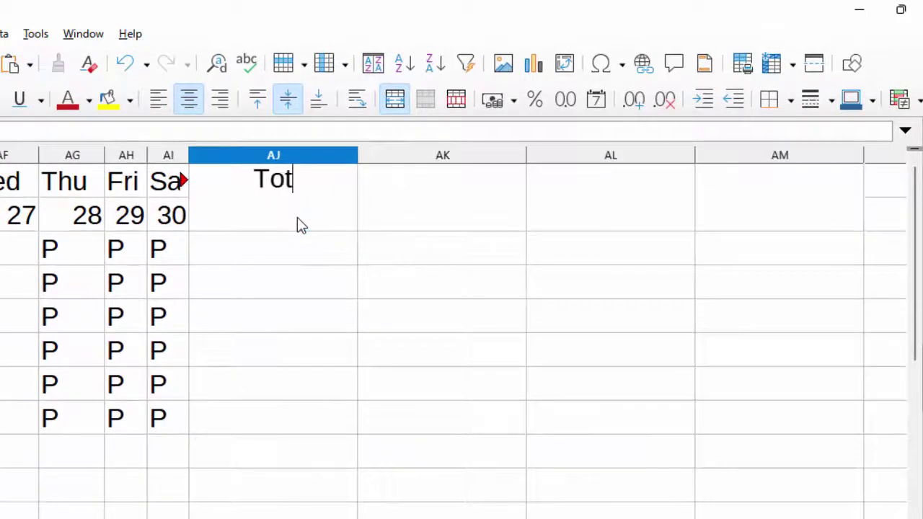
type("aa")
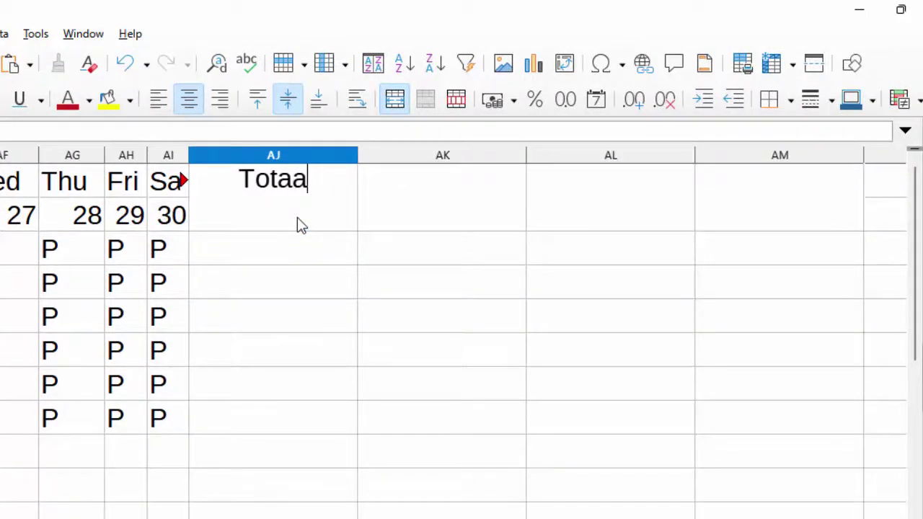
key("BackSpace")
type("l Da")
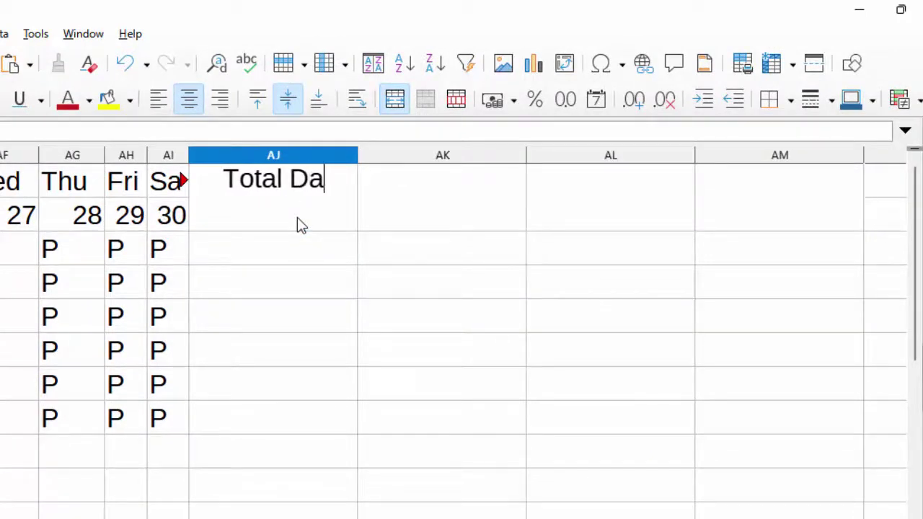
type("ys")
left_click(440, 219)
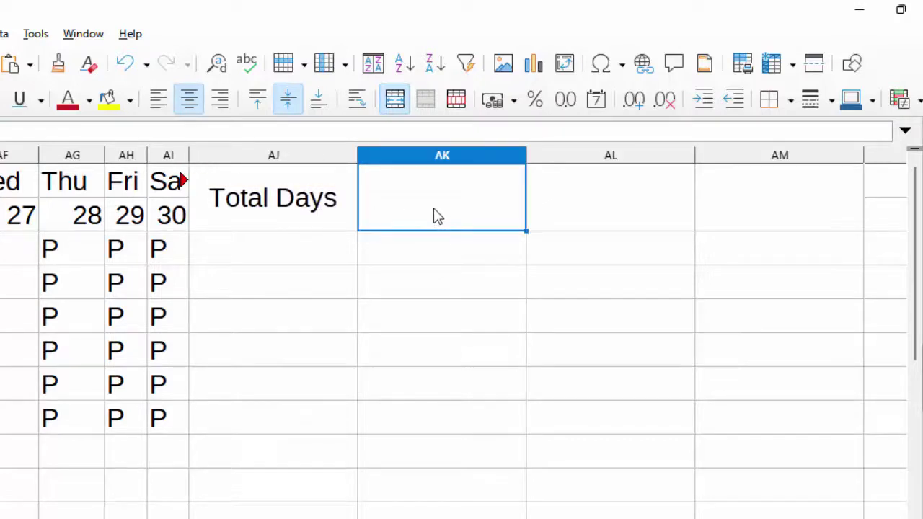
type("P")
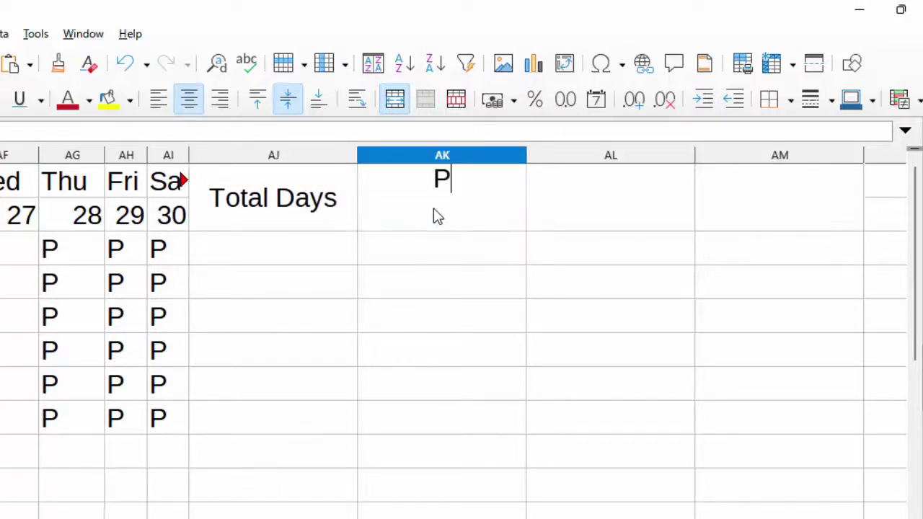
type("resent ")
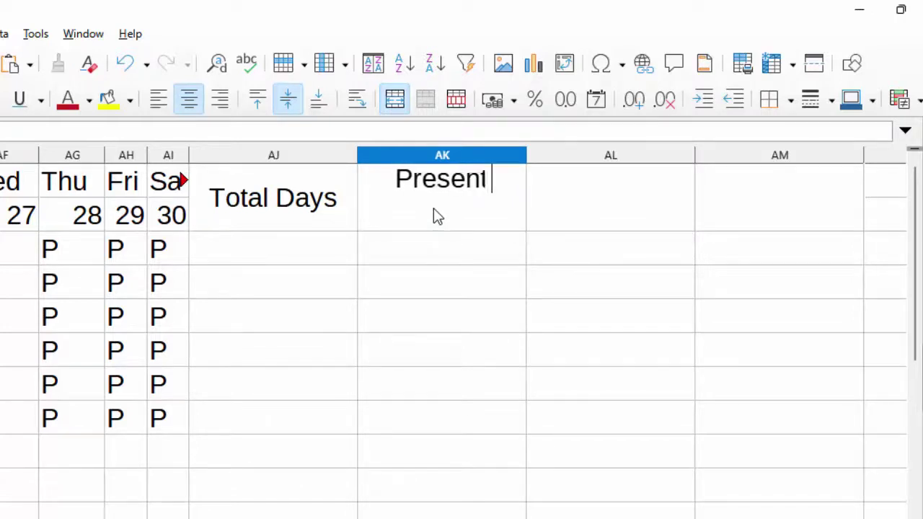
type("Days")
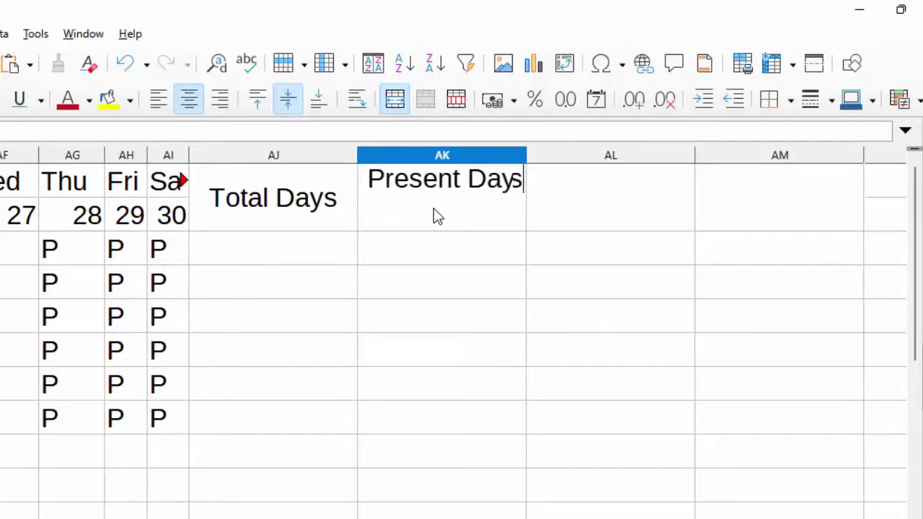
key("Return")
Type the headings Absent Days in AL1 and Working Days in AM1.
left_click(587, 199)
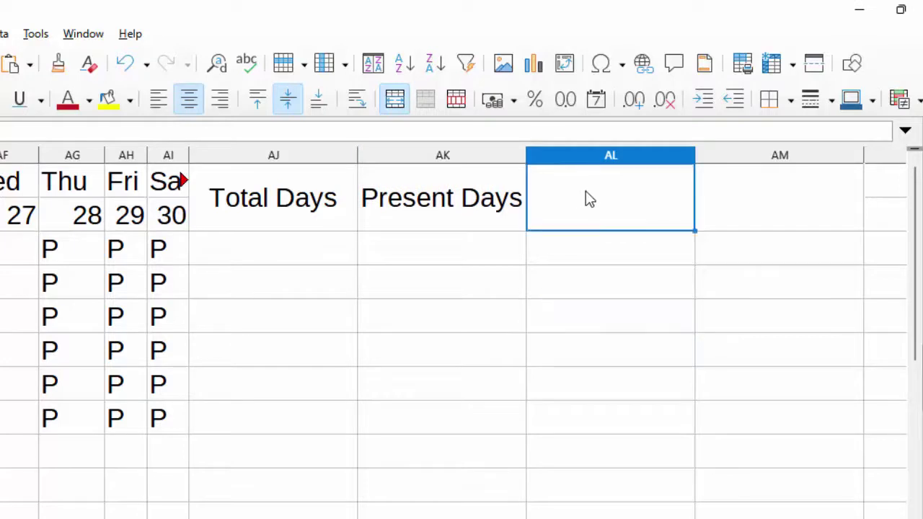
type("A")
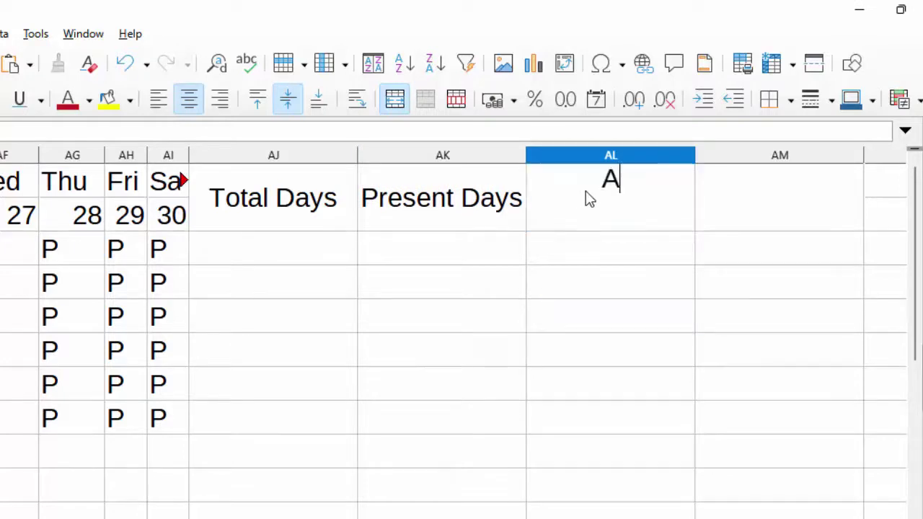
type("bsent ")
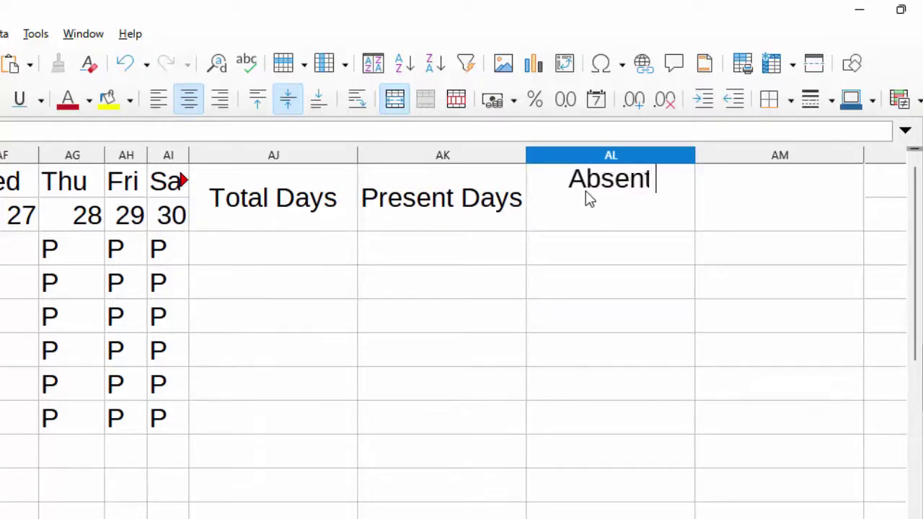
type("Days")
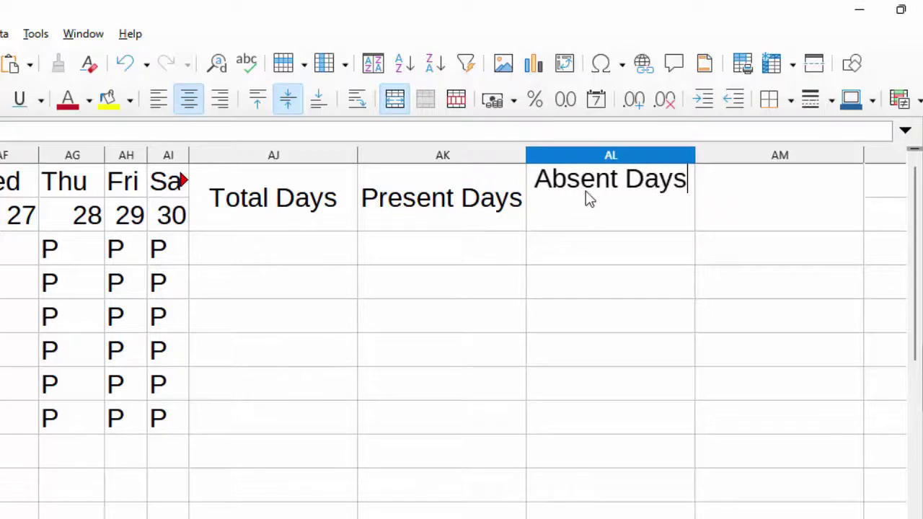
left_click(665, 238)
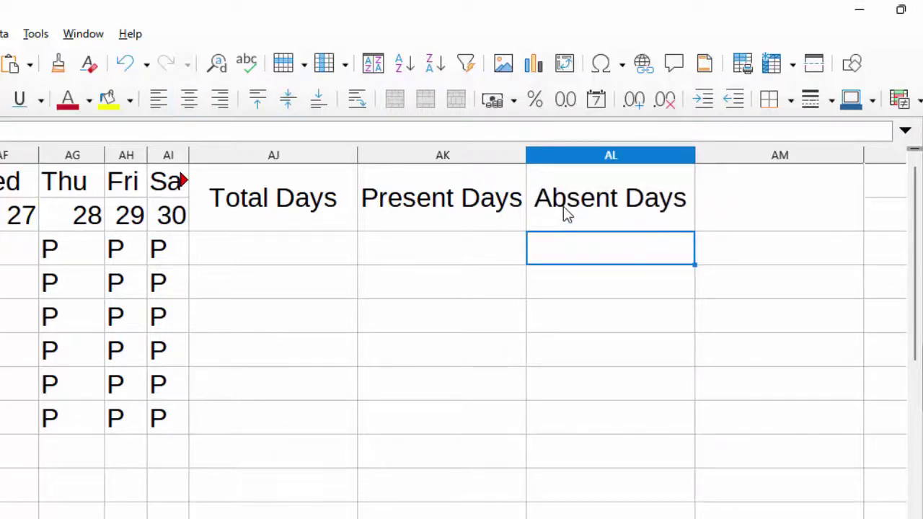
left_click(727, 205)
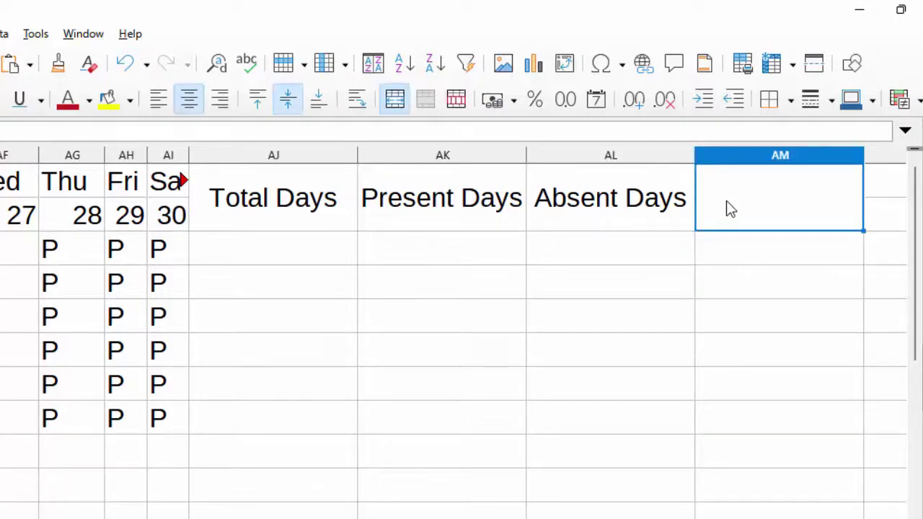
type("Worl")
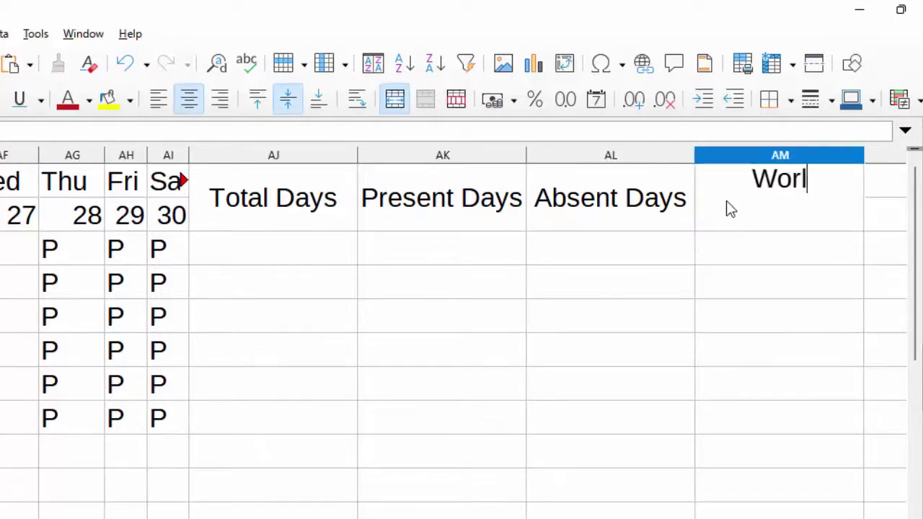
key("BackSpace")
type("king")
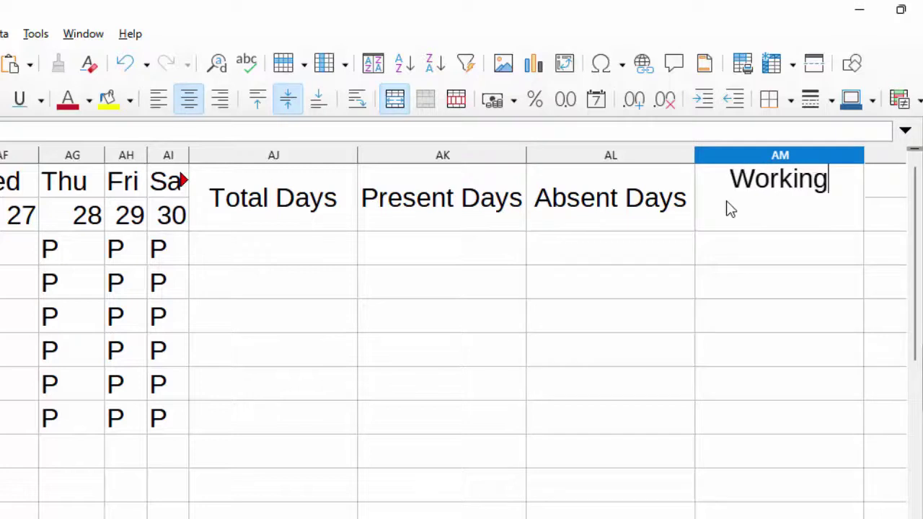
type(" Da")
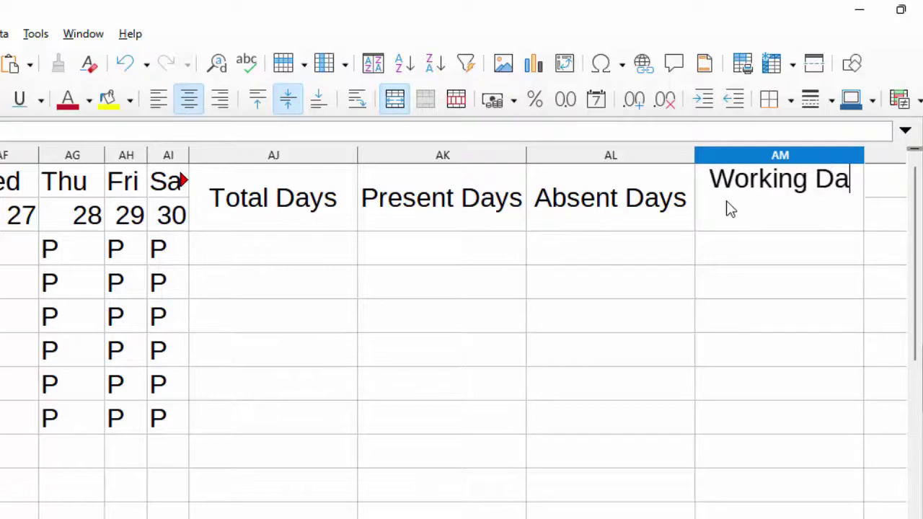
type("ys")
left_click(723, 381)
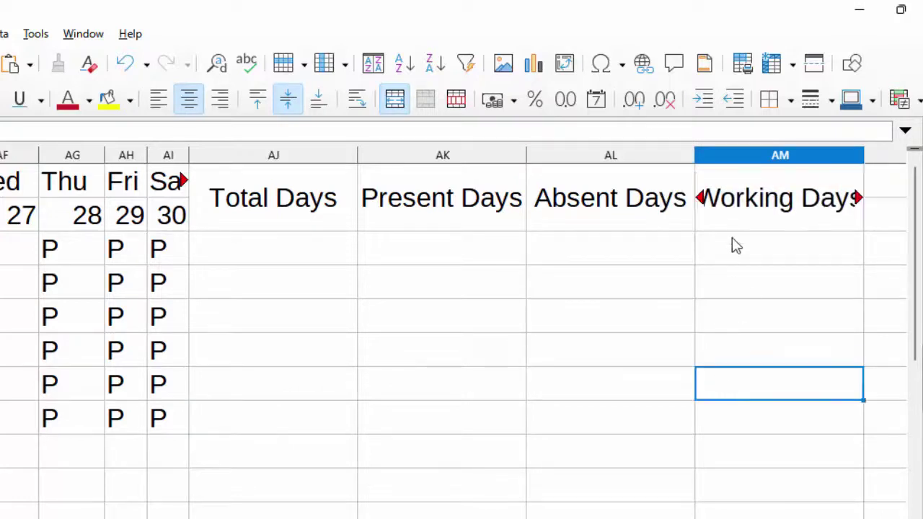
Widen columns AM and AI so Working Days and Sat fit.
left_click_drag(863, 157, 884, 159)
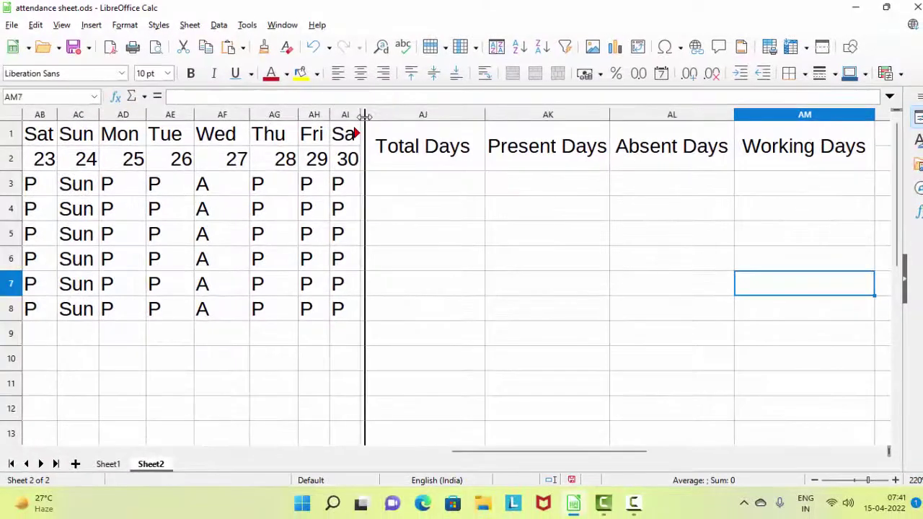
left_click_drag(361, 120, 366, 120)
left_click(406, 256)
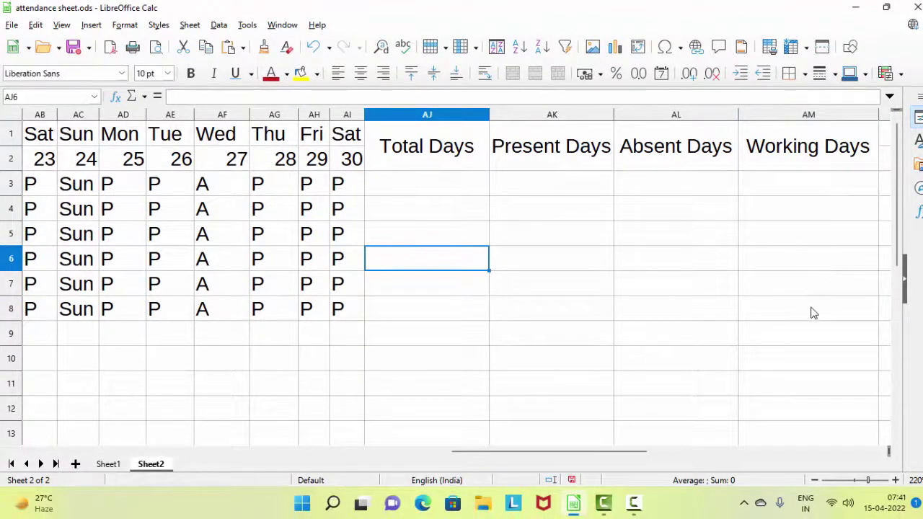
Apply All Borders to every cell of the table A1:AM8.
left_click_drag(869, 314, 5, 141)
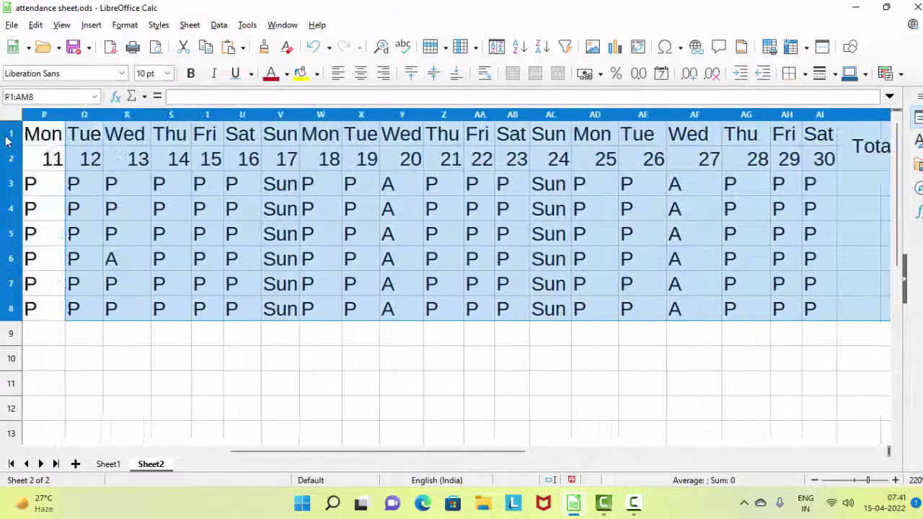
left_click_drag(6, 141, 6, 141)
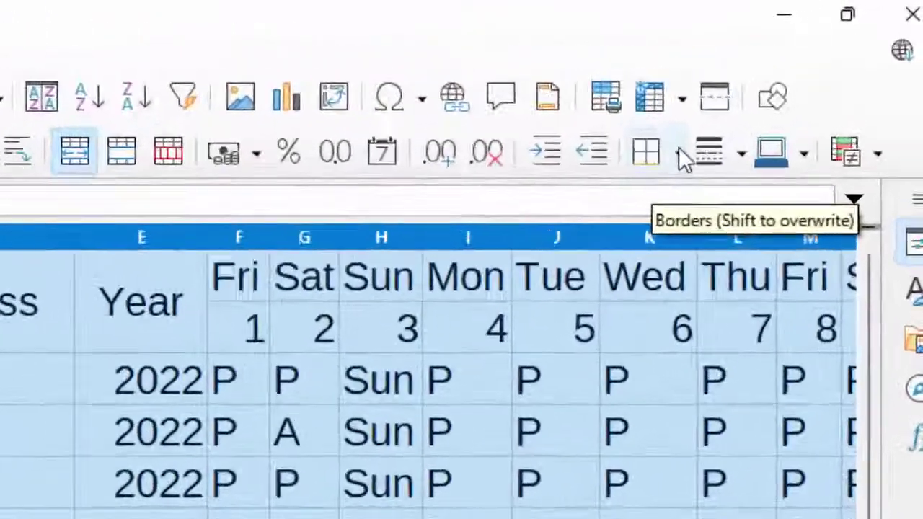
left_click(805, 73)
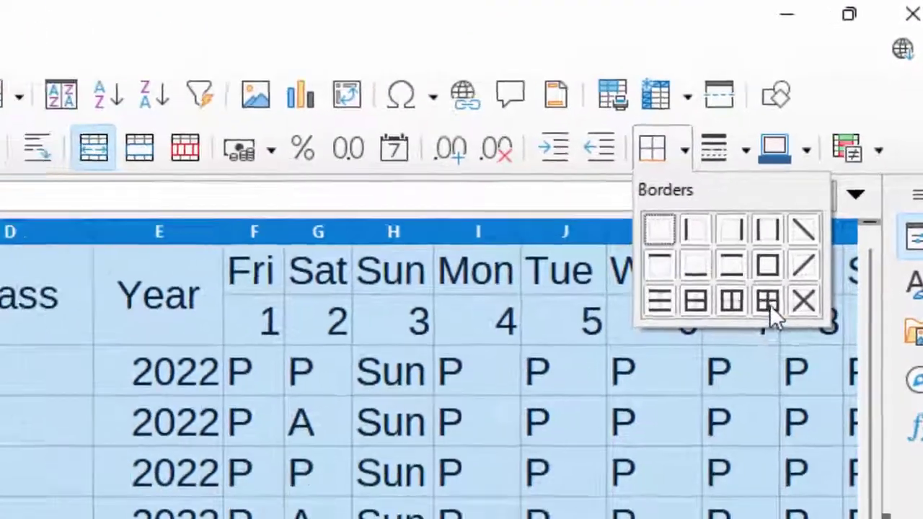
left_click(734, 365)
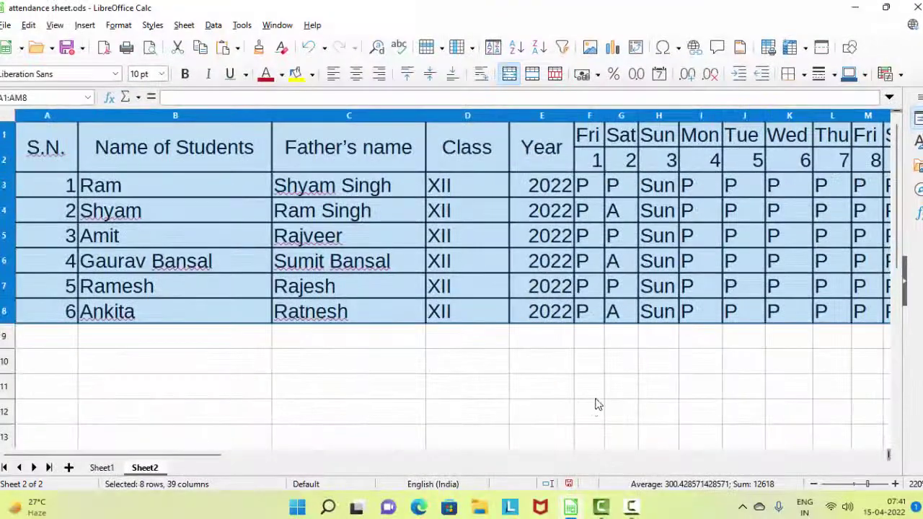
left_click(596, 404)
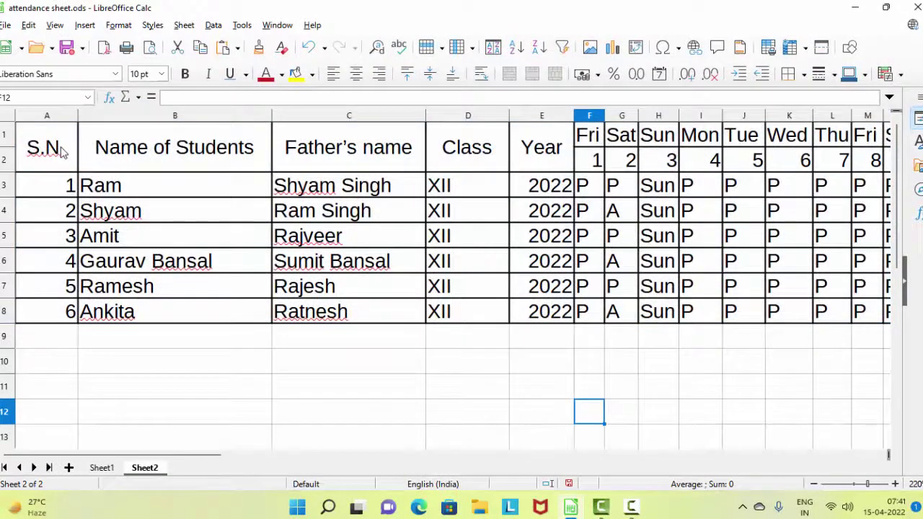
Fill the heading cells A1:E2 with a yellow background.
left_click_drag(61, 151, 324, 146)
left_click_drag(421, 145, 522, 147)
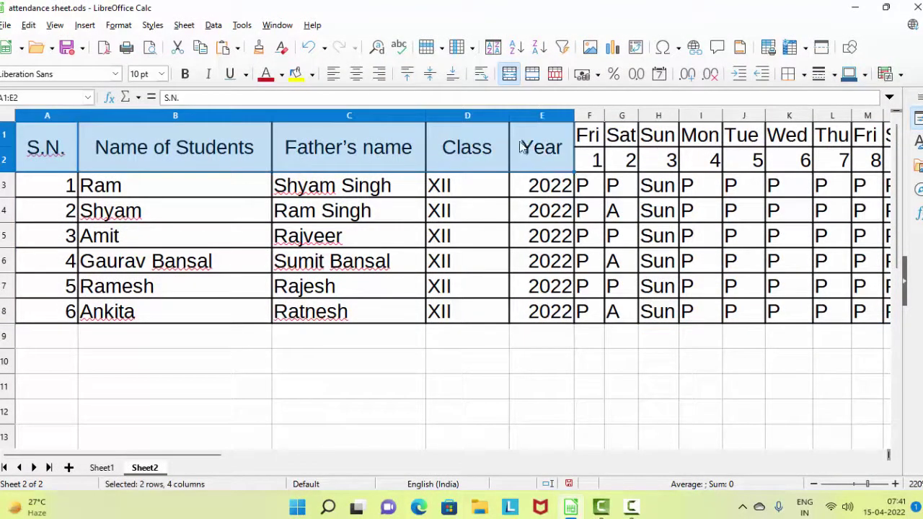
left_click(295, 74)
left_click(453, 357)
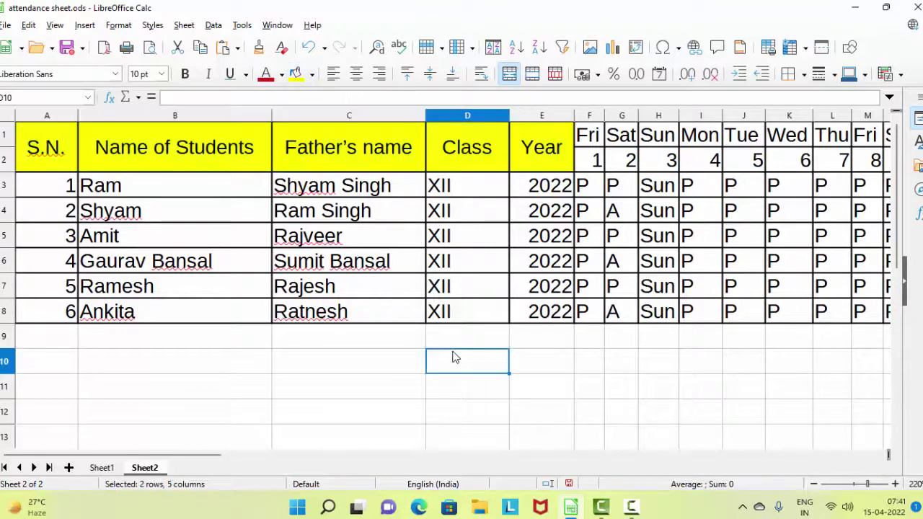
left_click_drag(596, 137, 907, 132)
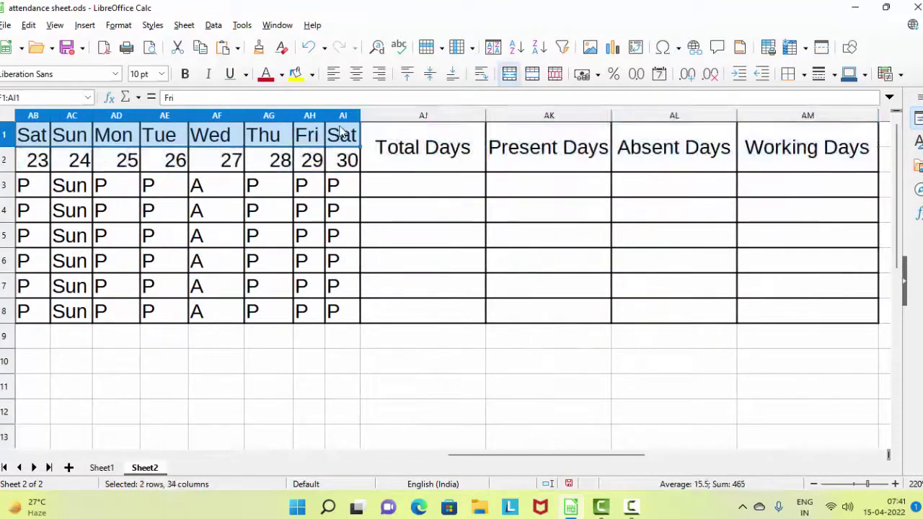
Give the weekday-name row 1 through AI1 a black background.
left_click_drag(907, 132, 342, 134)
left_click(310, 75)
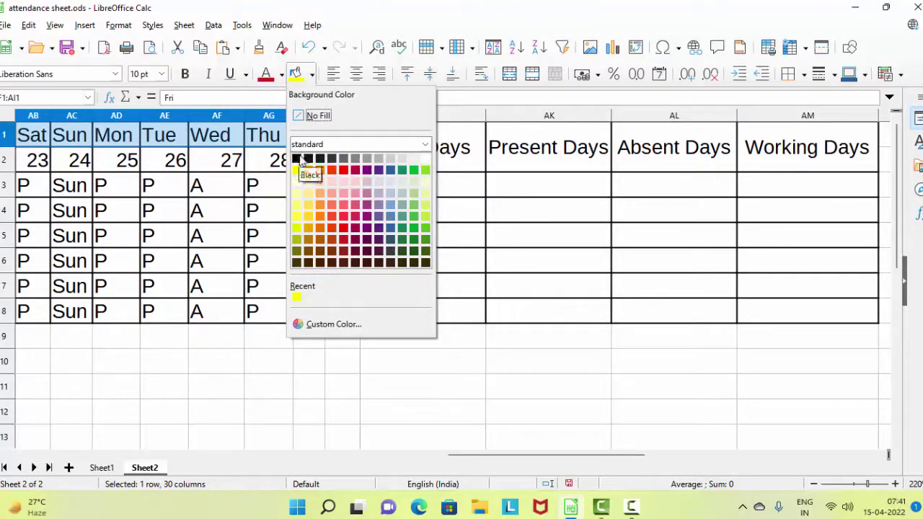
left_click(296, 159)
left_click(455, 281)
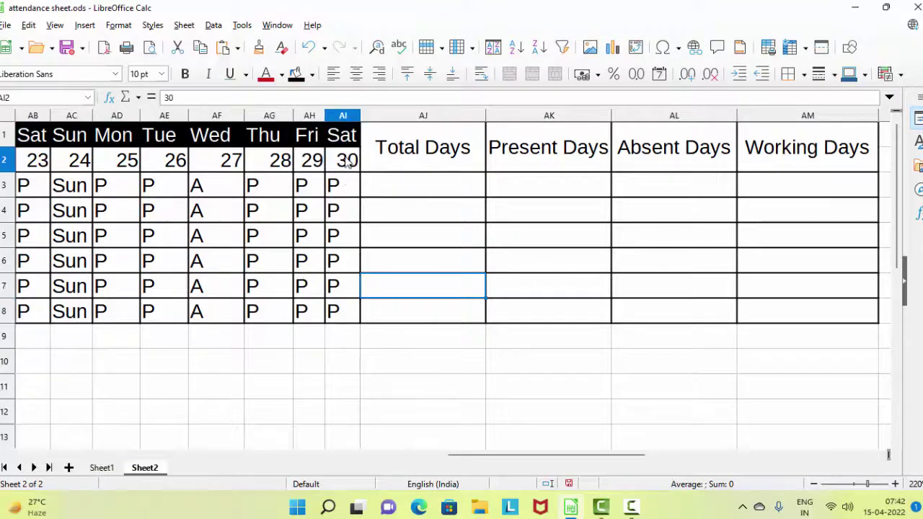
Fill the day-number row 1–30 with Light Lime 2.
left_click_drag(345, 160, 3, 164)
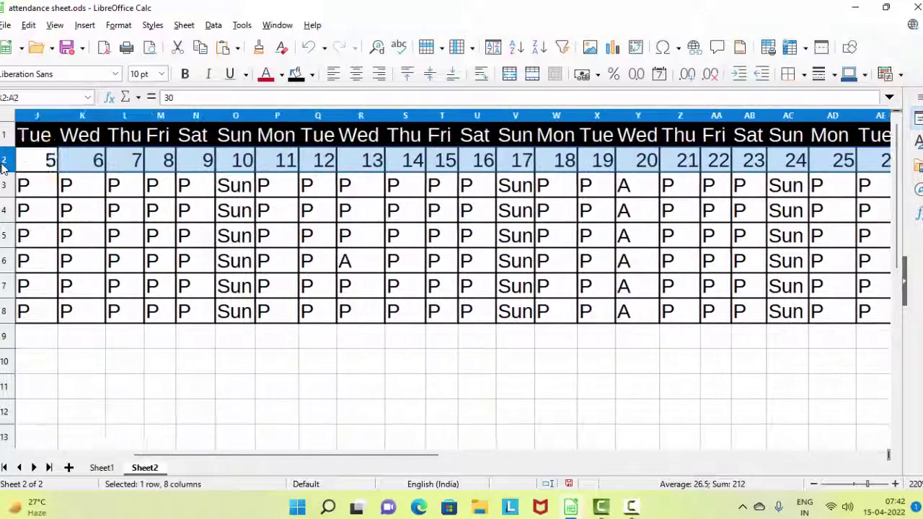
mouse_move(2, 164)
left_mouse_down()
mouse_move(204, 179)
mouse_move(182, 167)
left_mouse_up()
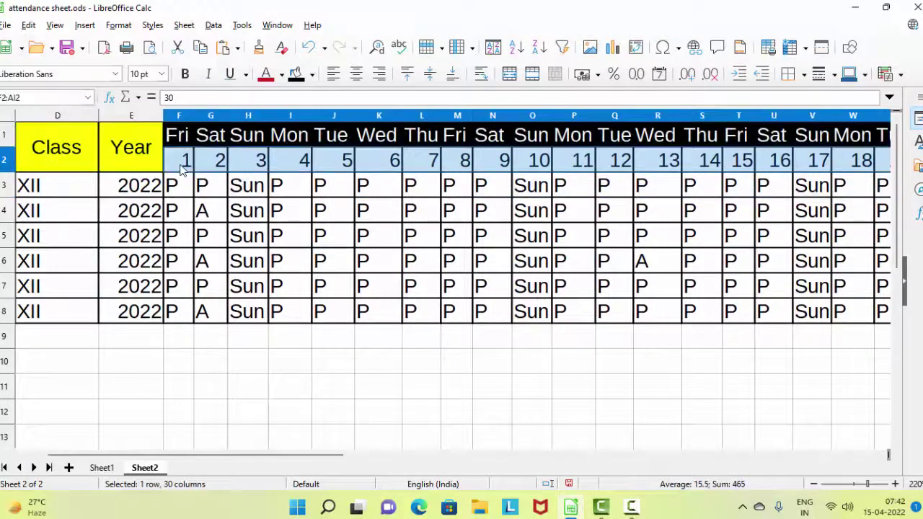
left_click(315, 74)
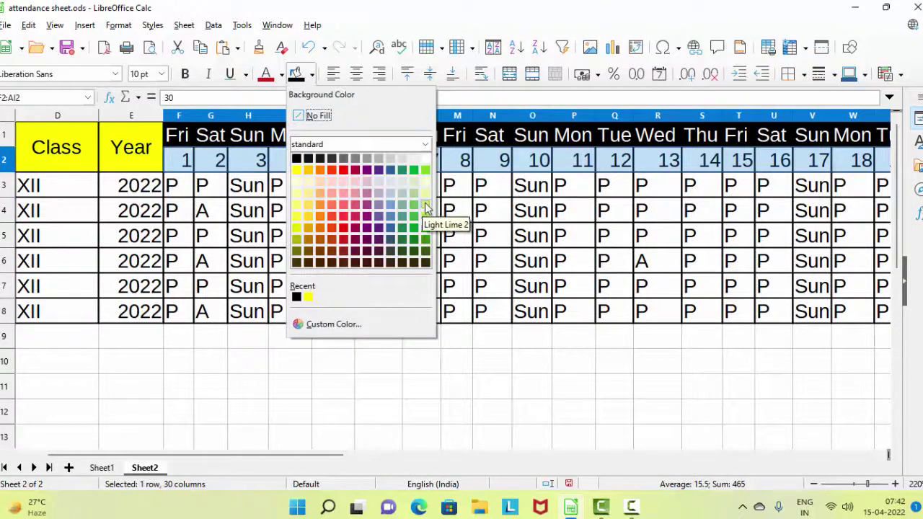
left_click(425, 207)
left_click(613, 235)
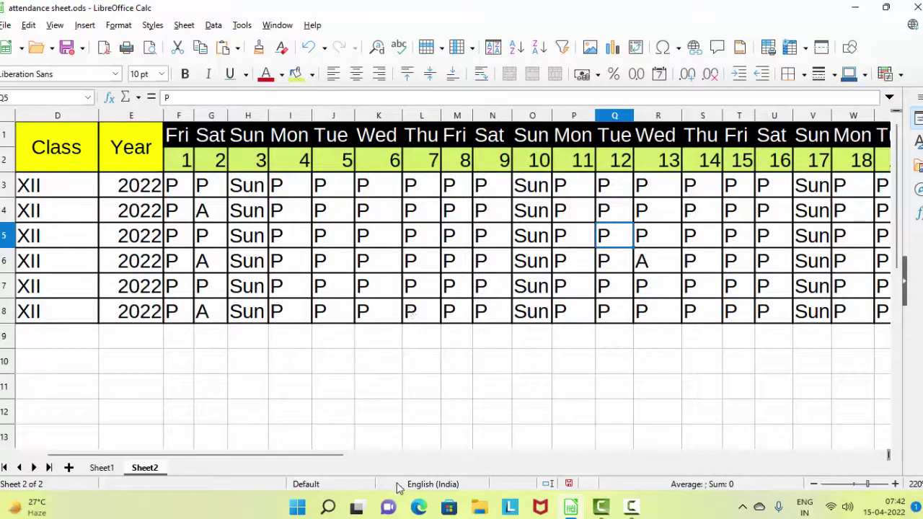
left_click_drag(308, 455, 555, 468)
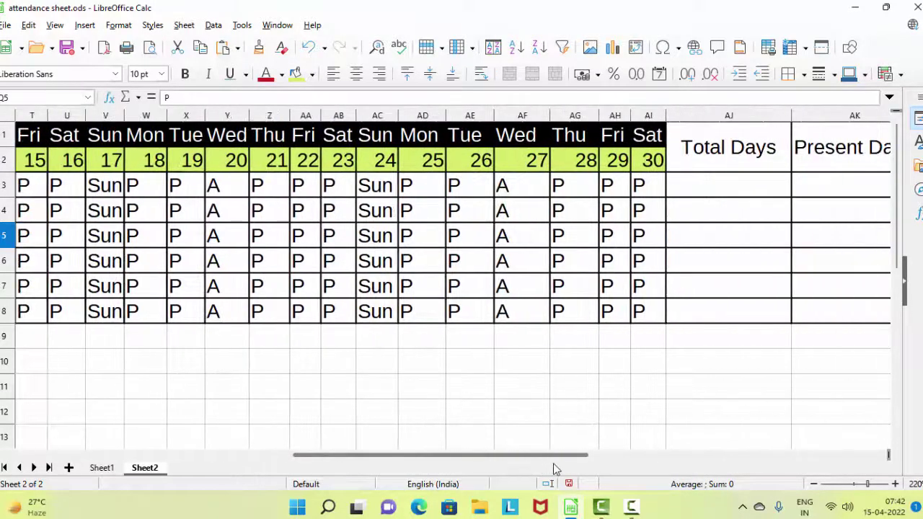
left_click_drag(721, 152, 889, 145)
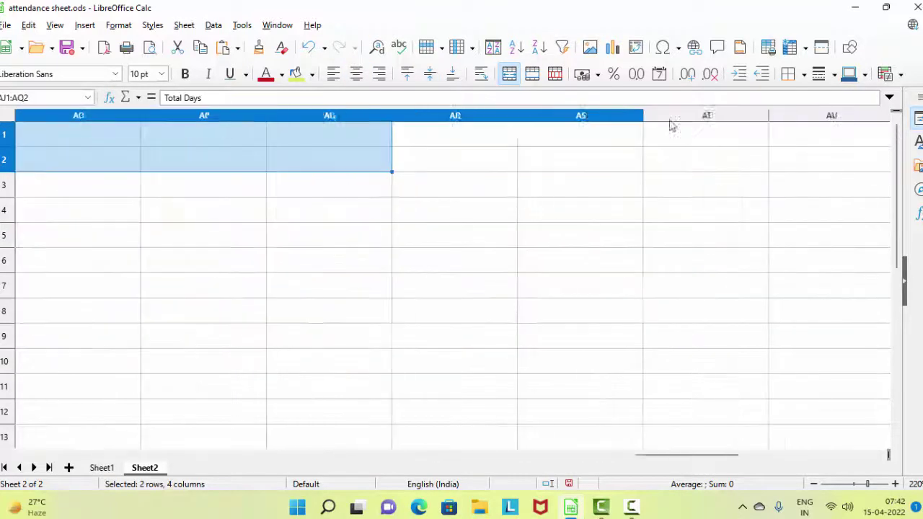
Fill the four summary headers AJ1:AM2 with light salmon.
left_click_drag(893, 142, 662, 147)
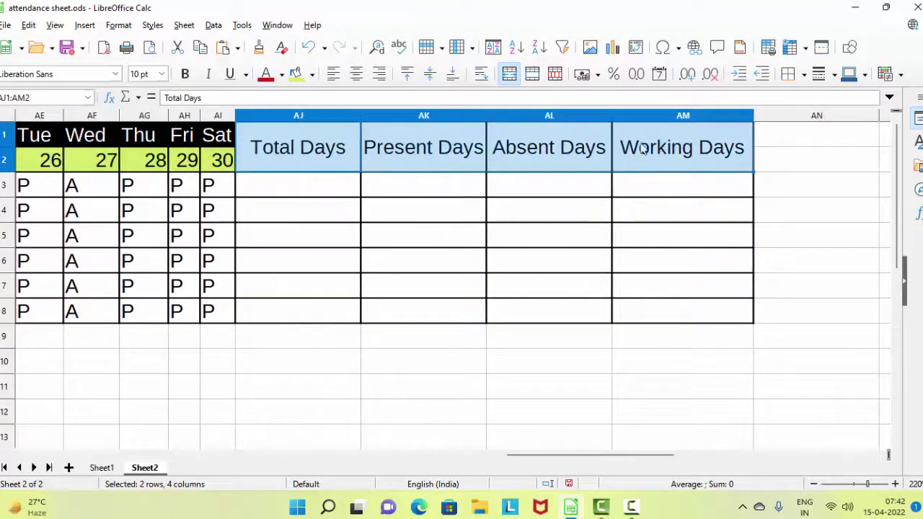
left_click(266, 75)
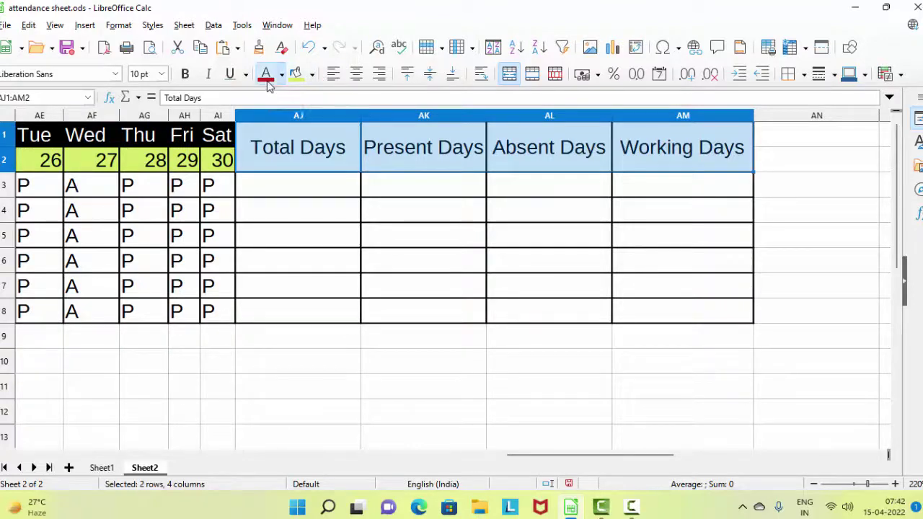
left_click(313, 75)
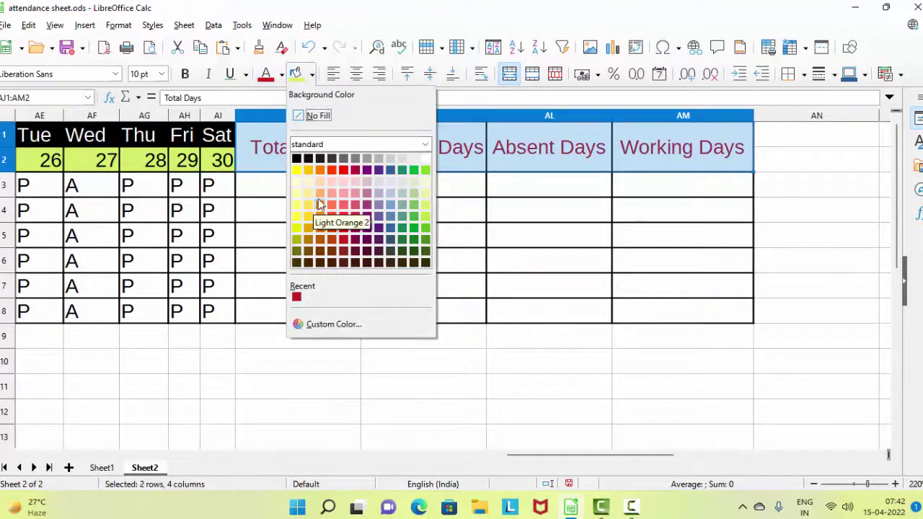
left_click(320, 206)
left_click(464, 258)
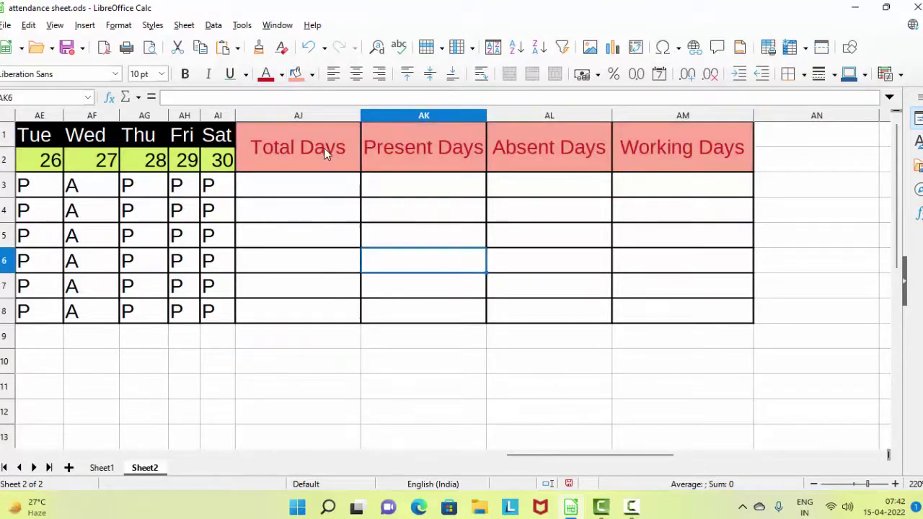
Set the summary header text colour to black.
left_click_drag(324, 148, 688, 151)
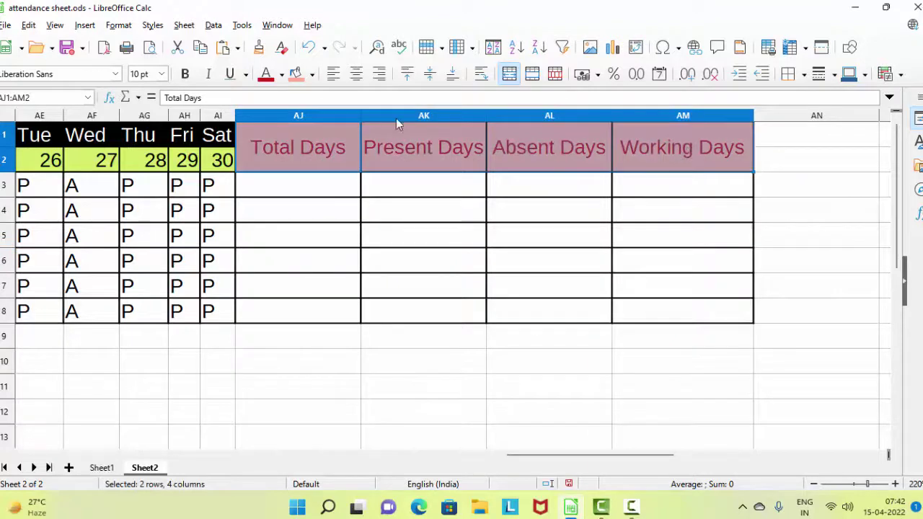
left_click(282, 75)
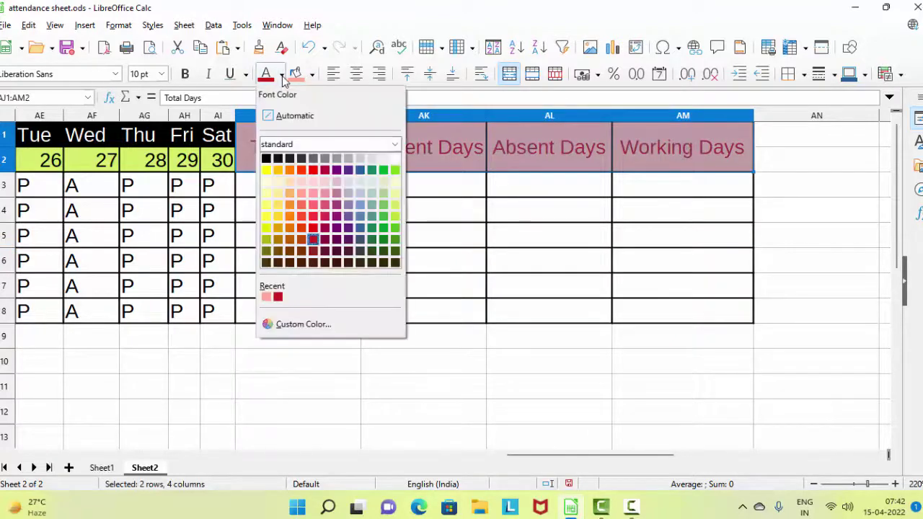
left_click(266, 158)
left_click(461, 336)
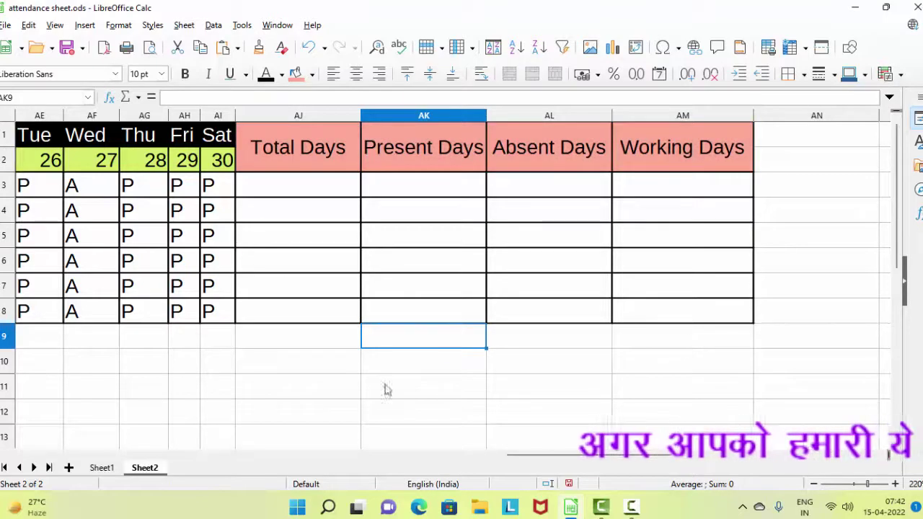
Enter =COUNTA(F3:AI3) in AJ3 and fill it down to AJ8.
left_click(304, 196)
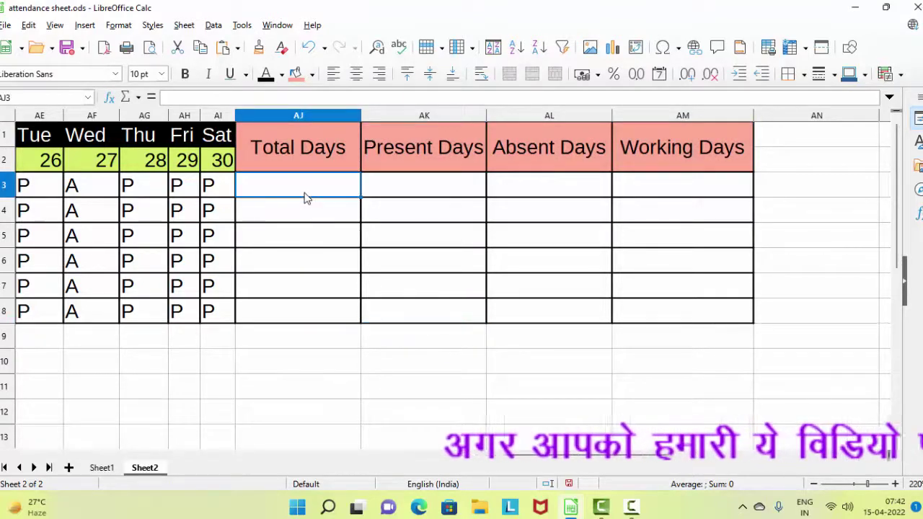
type("=co")
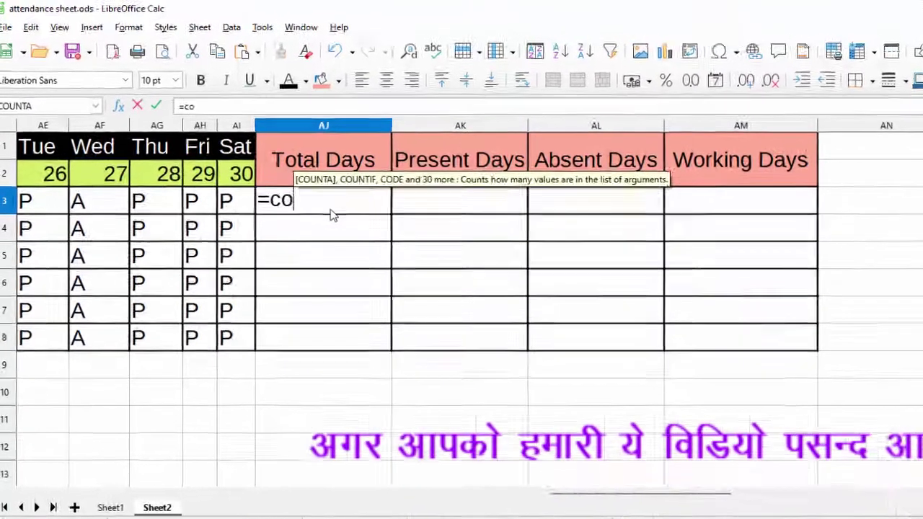
type("unta")
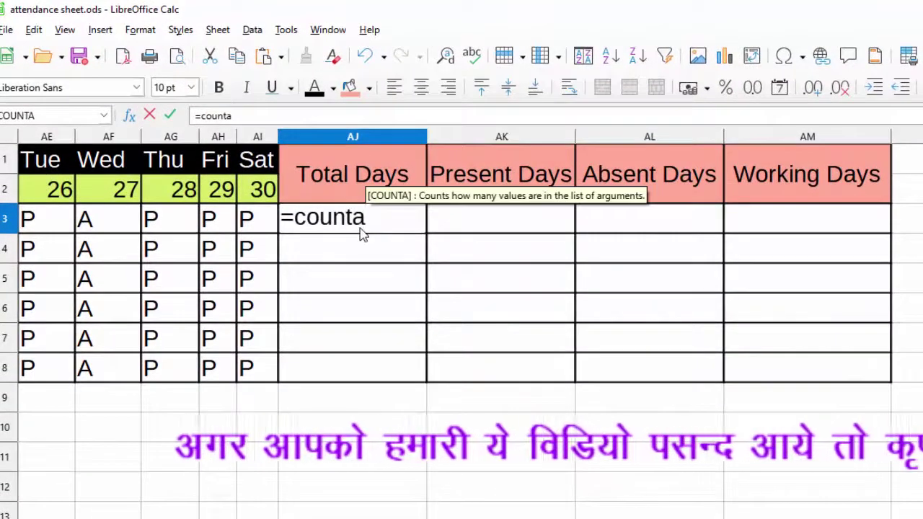
type("(")
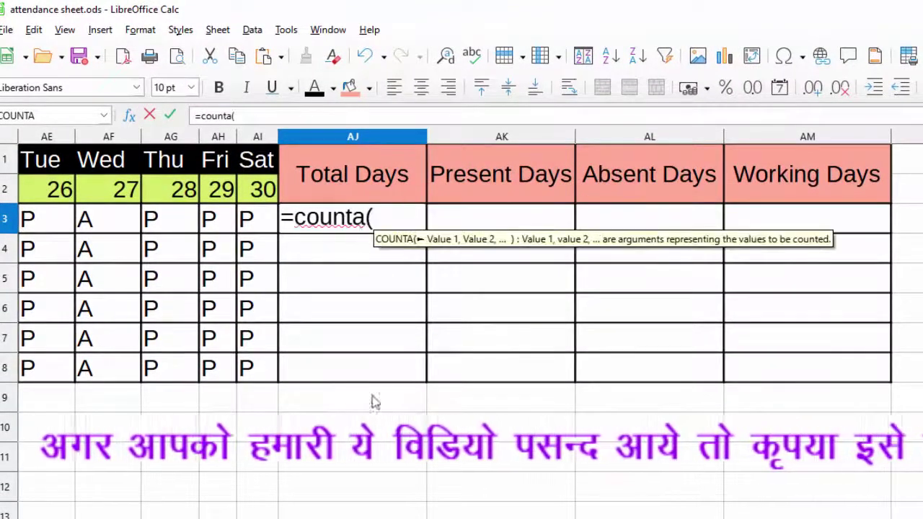
mouse_move(591, 513)
left_mouse_down()
mouse_move(91, 499)
mouse_move(123, 504)
left_mouse_up()
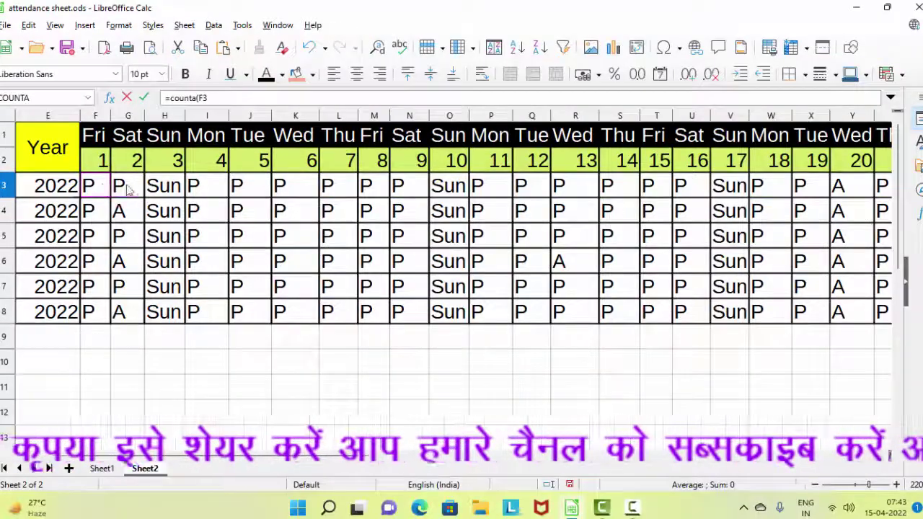
mouse_move(127, 189)
left_mouse_down()
mouse_move(734, 189)
mouse_move(858, 202)
left_mouse_up()
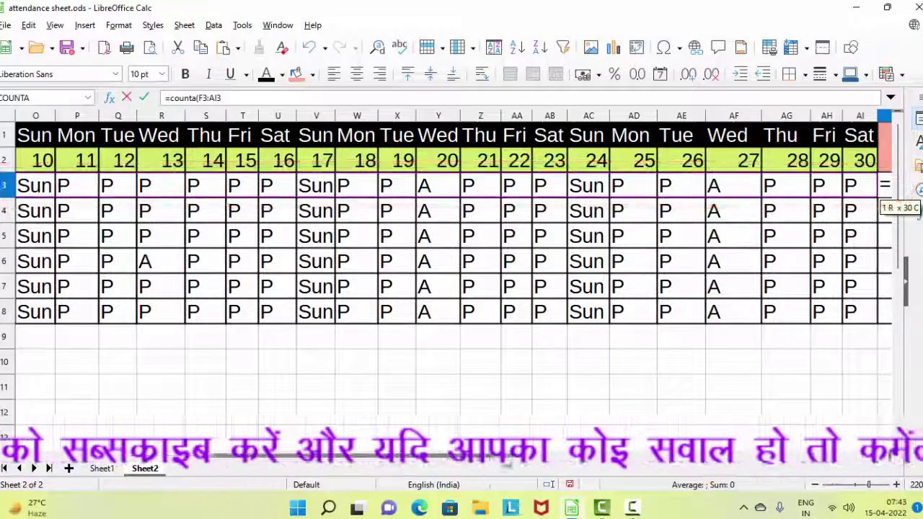
left_click_drag(505, 461, 552, 461)
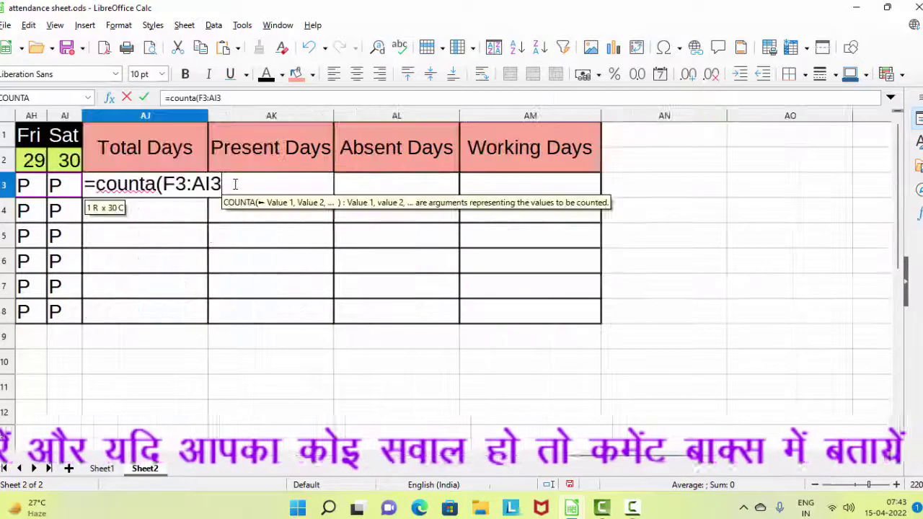
type(")")
key("Return")
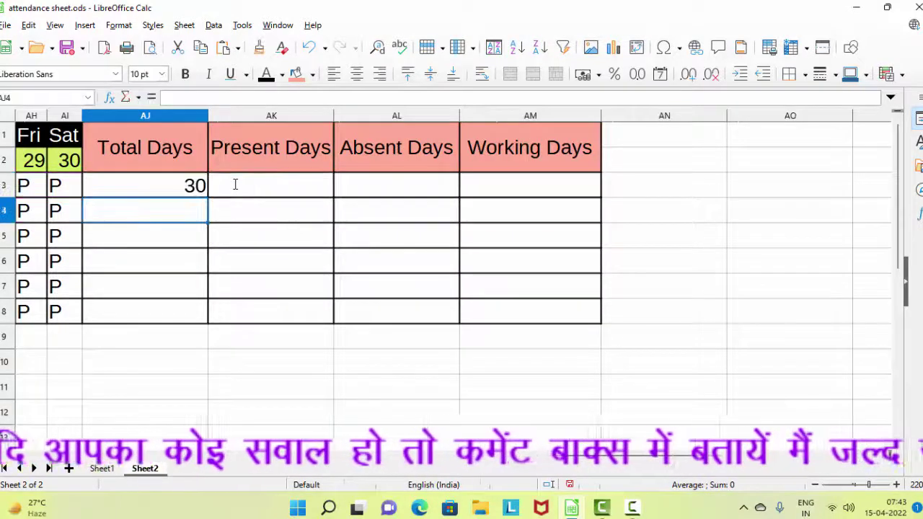
left_click(123, 188)
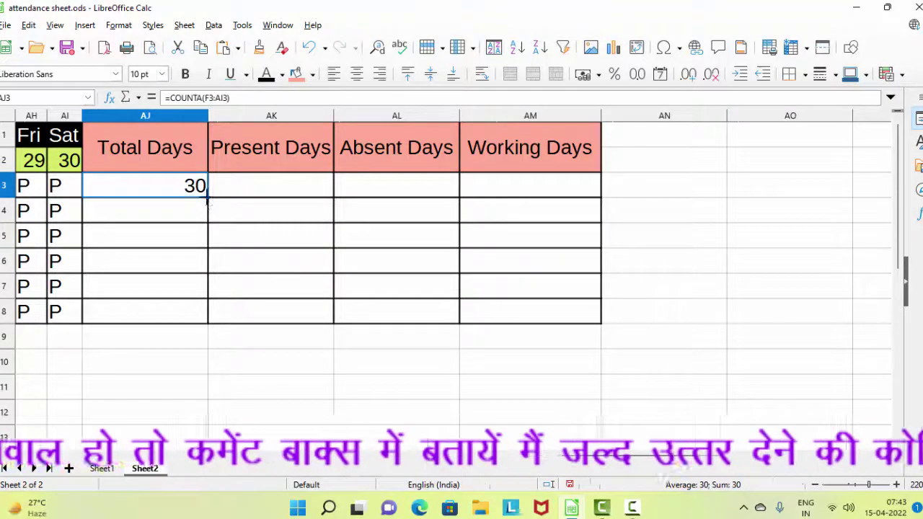
double_click(207, 202)
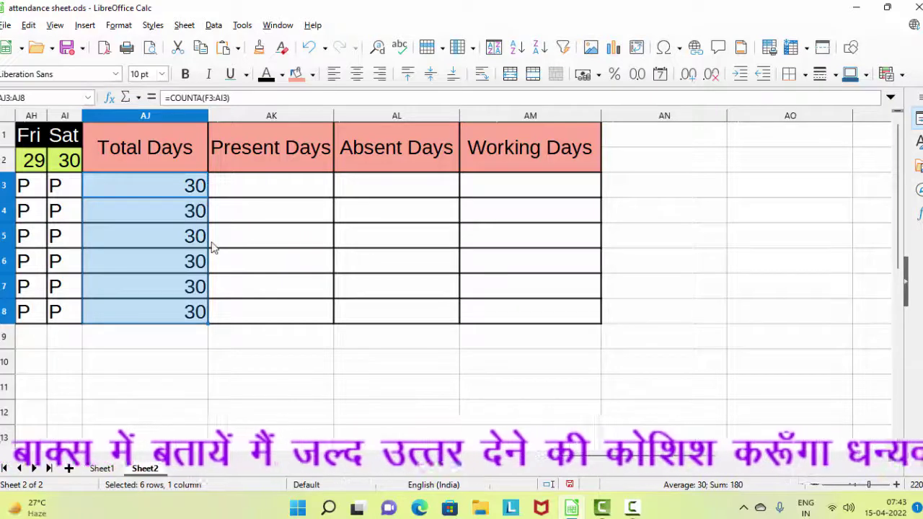
Enter =COUNTIF(F3:AI3,"P") in AK3 to count the first student's present days.
left_click(282, 181)
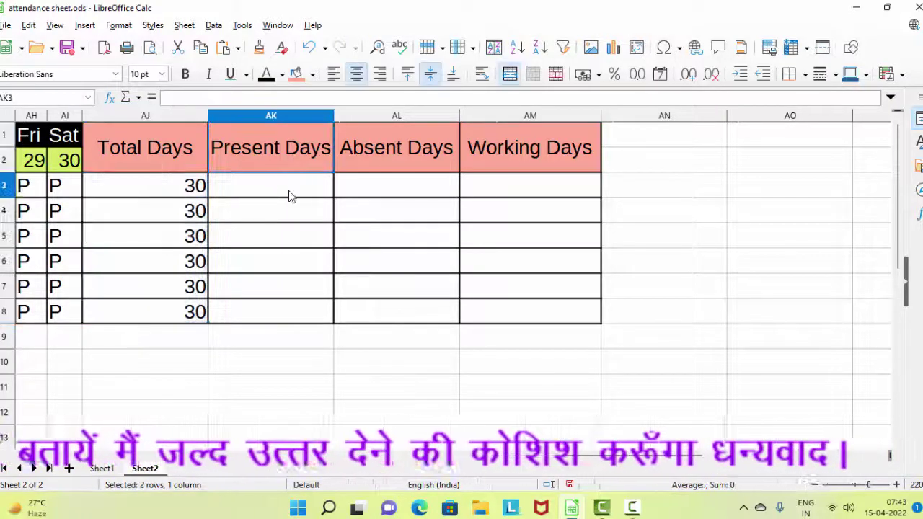
type("=")
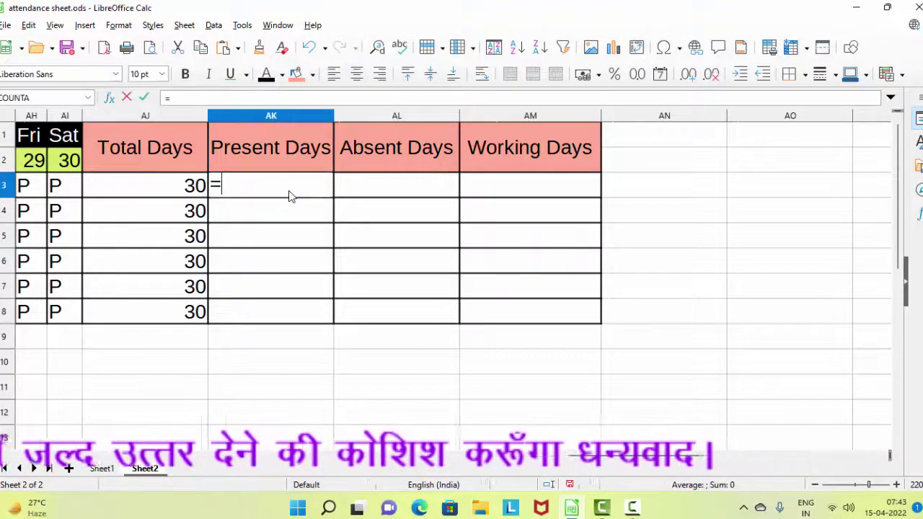
type("cou")
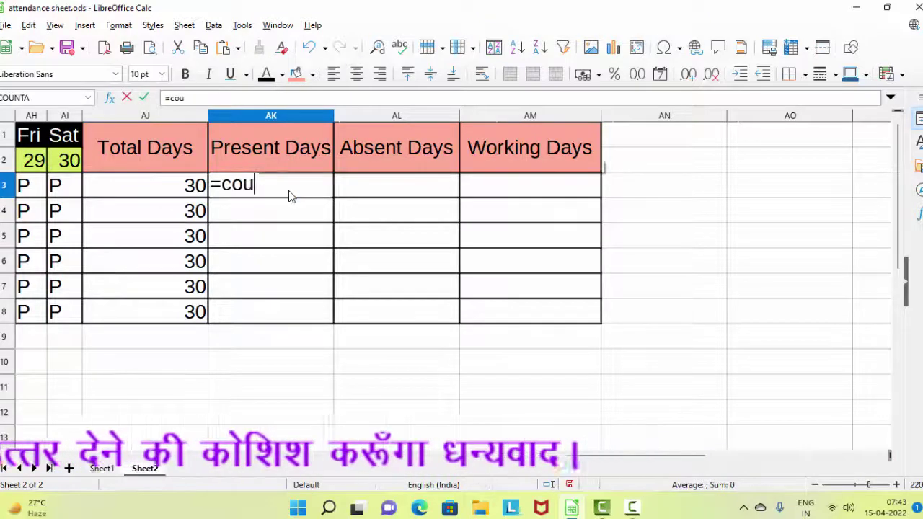
type("ntif(")
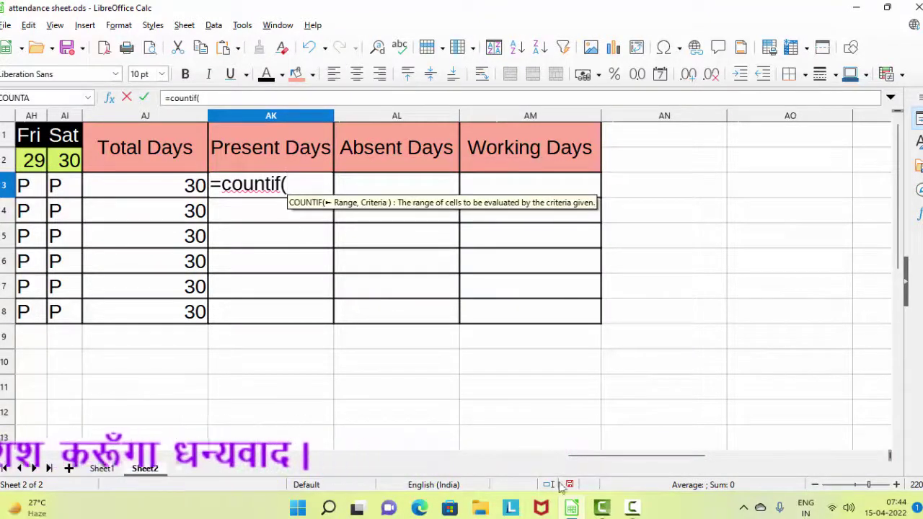
mouse_move(619, 462)
left_mouse_down()
mouse_move(244, 455)
mouse_move(89, 432)
left_mouse_up()
mouse_move(330, 186)
left_mouse_down()
mouse_move(404, 202)
mouse_move(765, 202)
mouse_move(894, 189)
mouse_move(737, 191)
left_mouse_up()
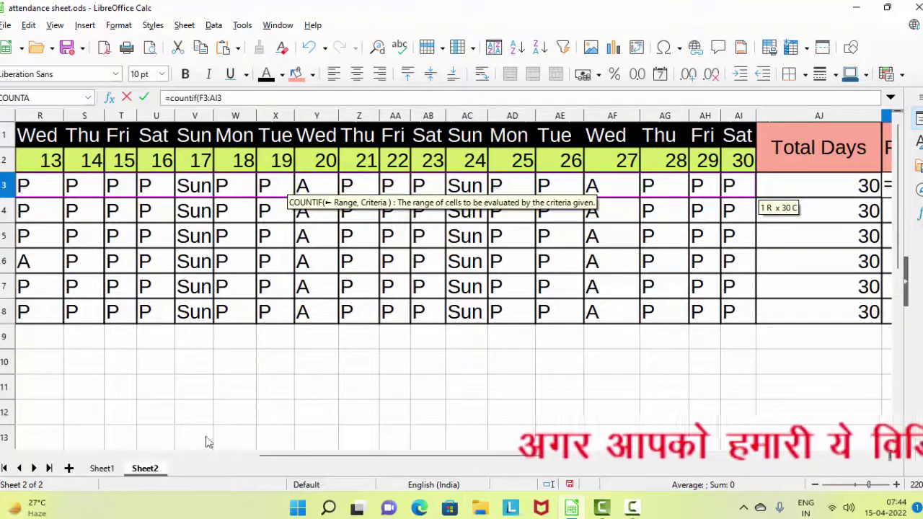
left_click_drag(400, 456, 537, 462)
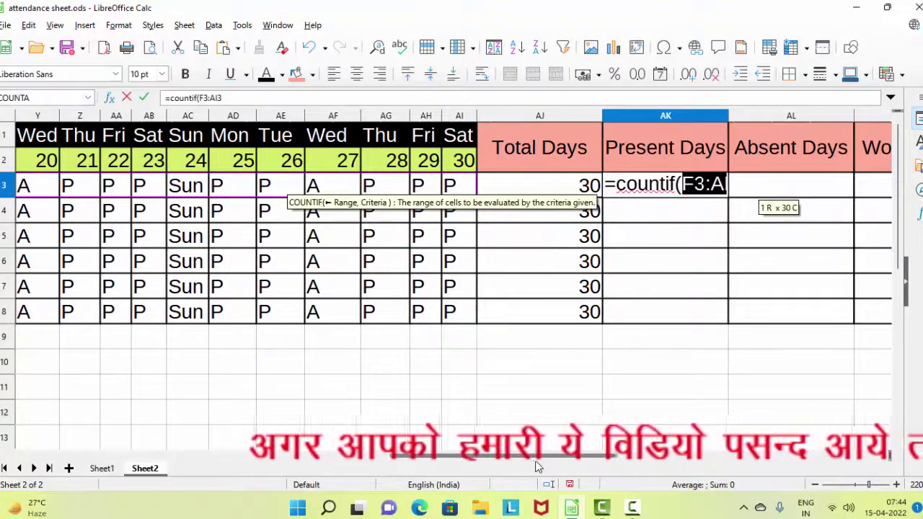
type(",")
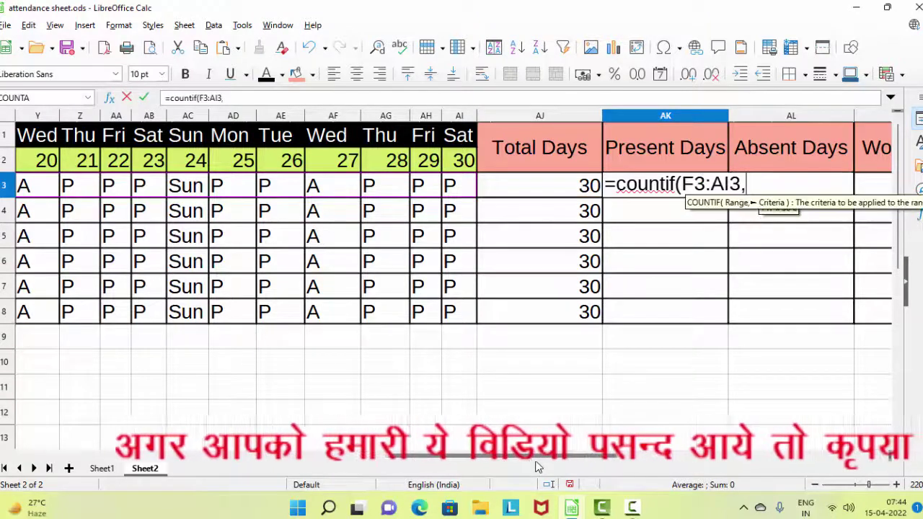
type("\"P")
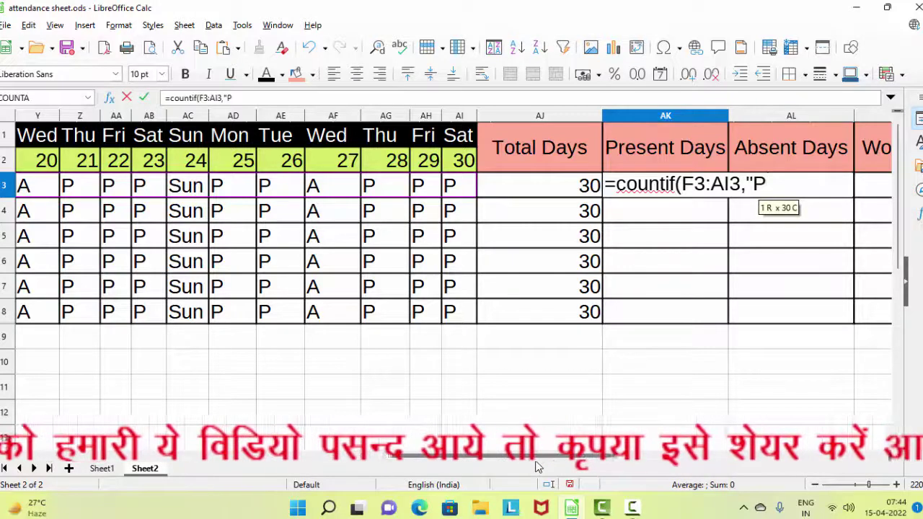
type("\")")
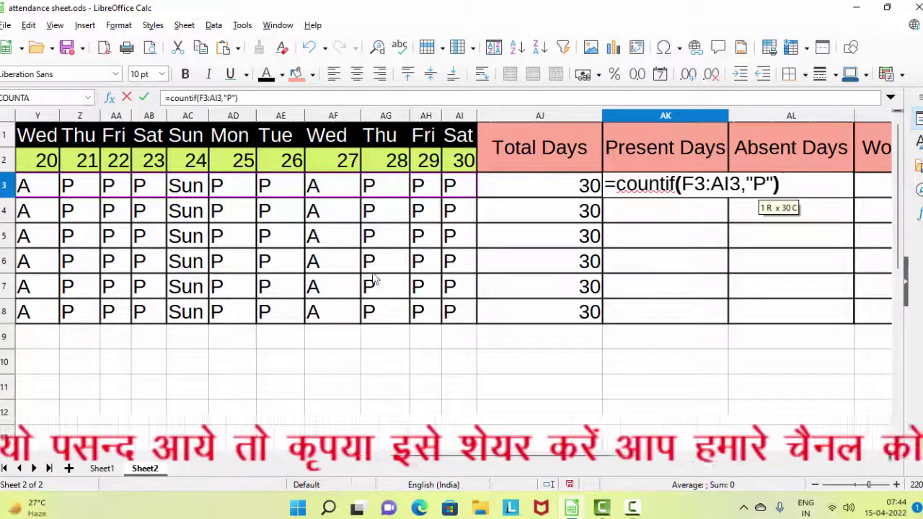
key("Return")
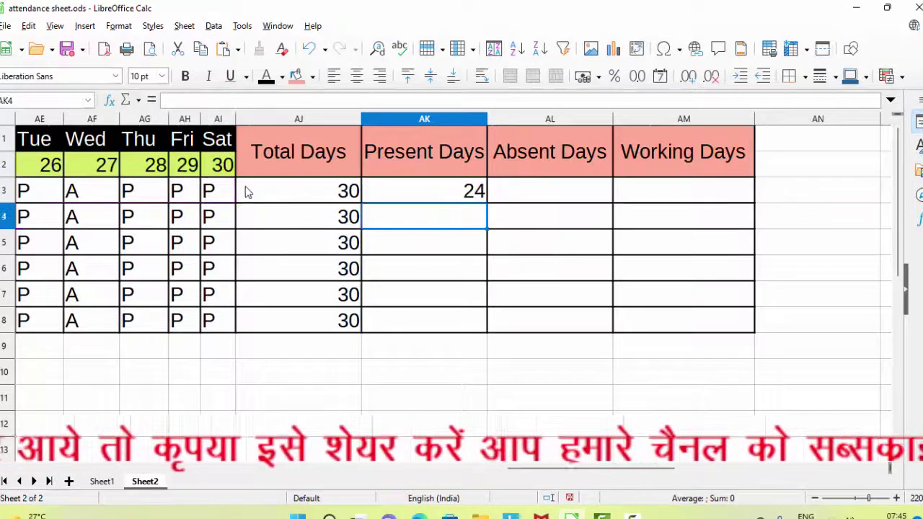
Copy the Present Days formula down to AK8, giving 24, 23, 24, 22, 24, 23.
left_click(465, 191)
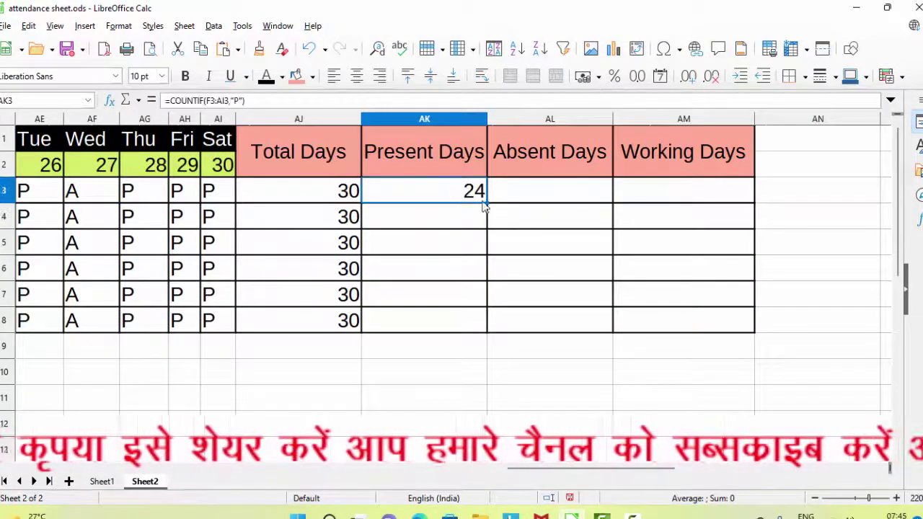
double_click(487, 204)
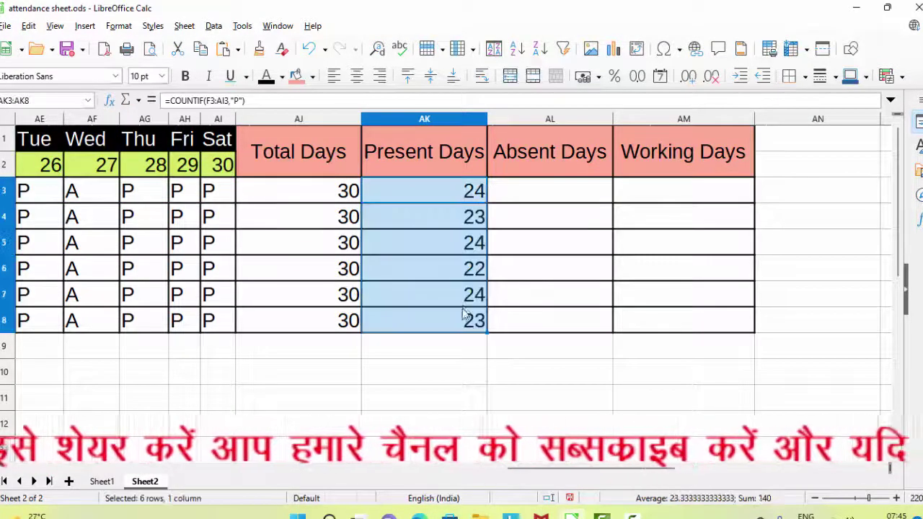
left_click(521, 191)
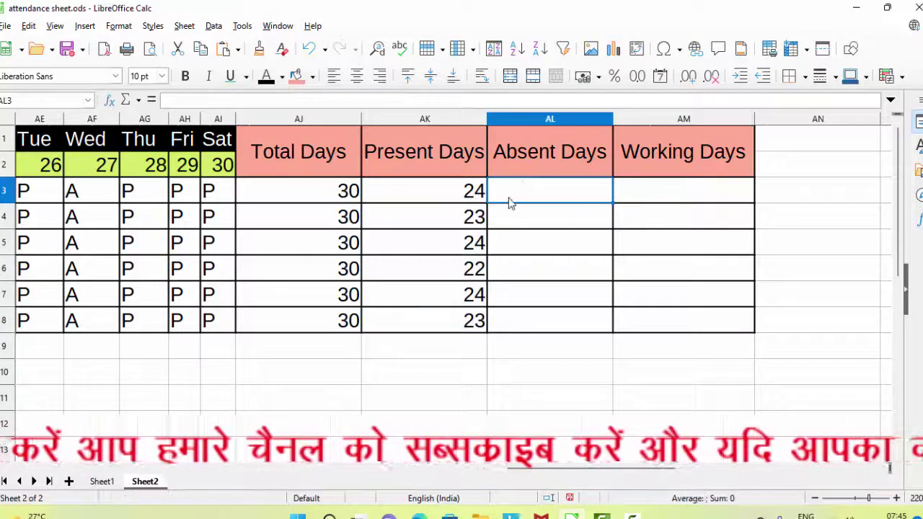
Enter =COUNTIF(F3:AI3,"A") in AL3 to count the first student's absent days.
type("=cou")
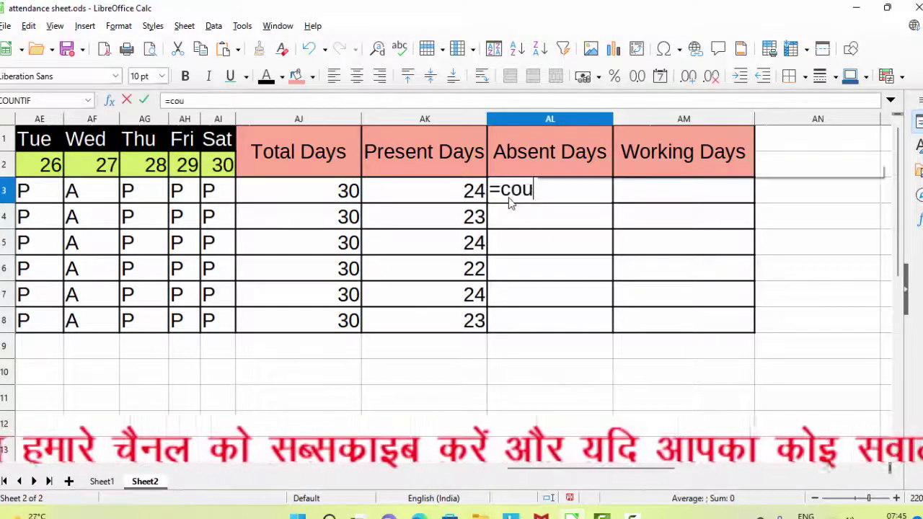
type("ntif")
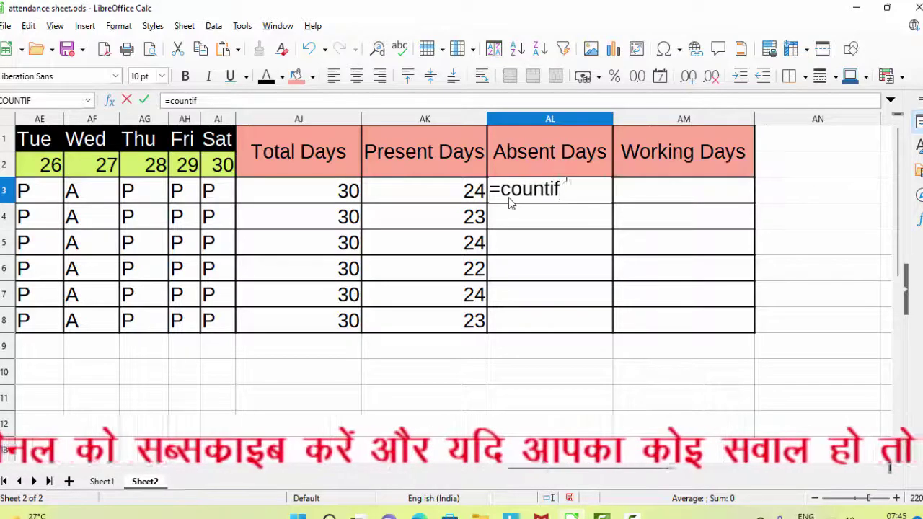
type("(")
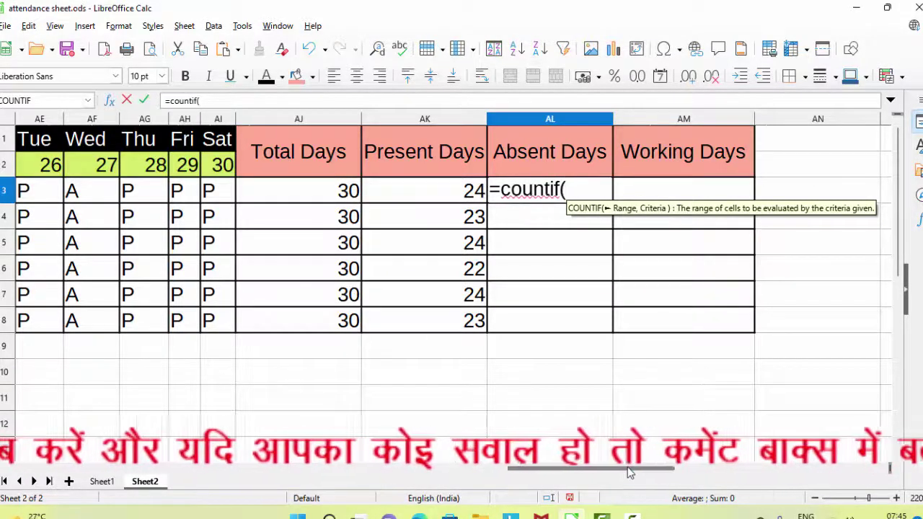
left_click_drag(630, 472, 299, 409)
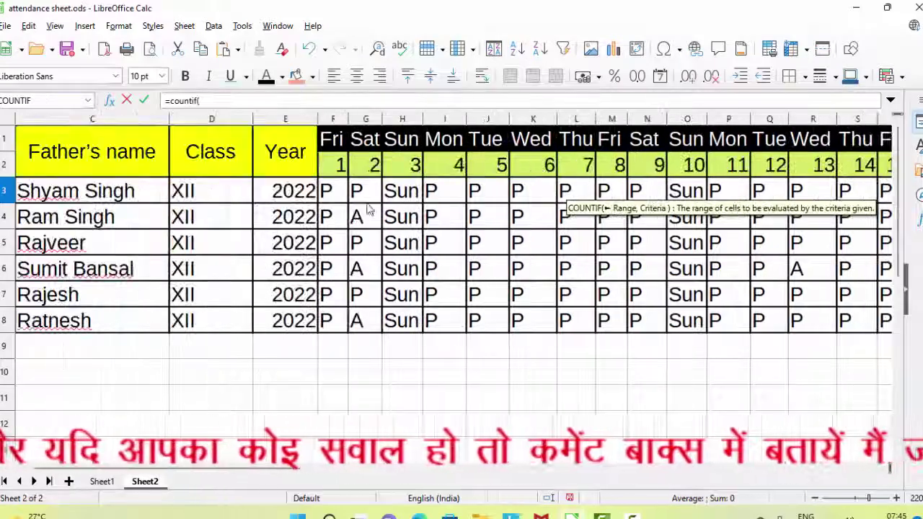
mouse_move(445, 196)
left_mouse_down()
mouse_move(892, 202)
mouse_move(137, 199)
left_mouse_up()
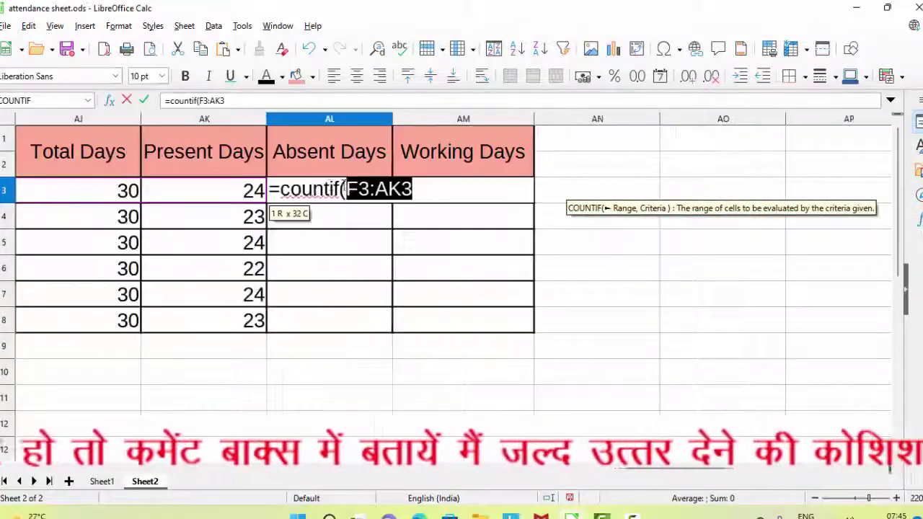
mouse_move(137, 199)
left_mouse_down()
mouse_move(312, 225)
mouse_move(274, 201)
left_mouse_up()
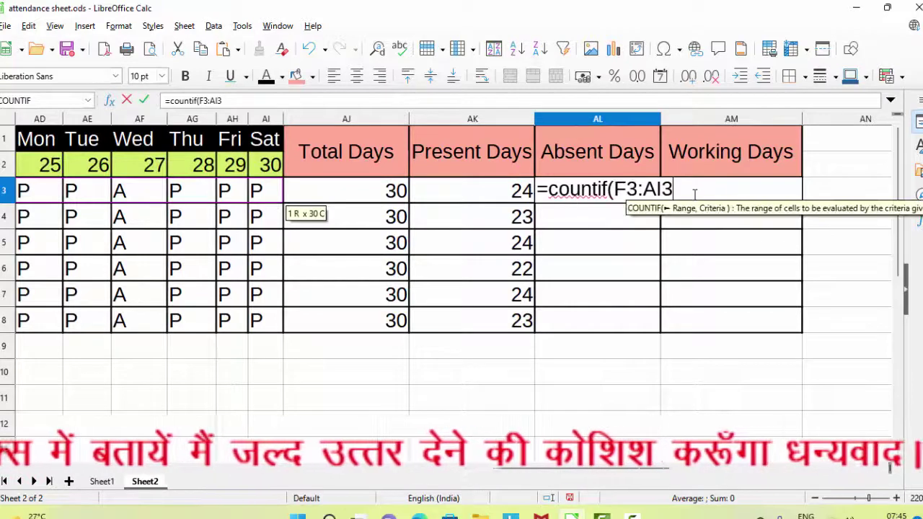
type(",\"")
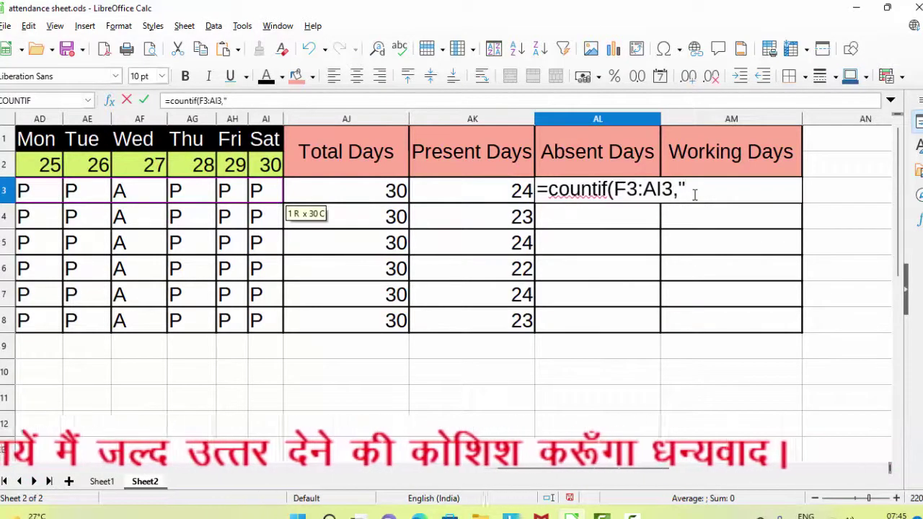
type("A\")")
key("Return")
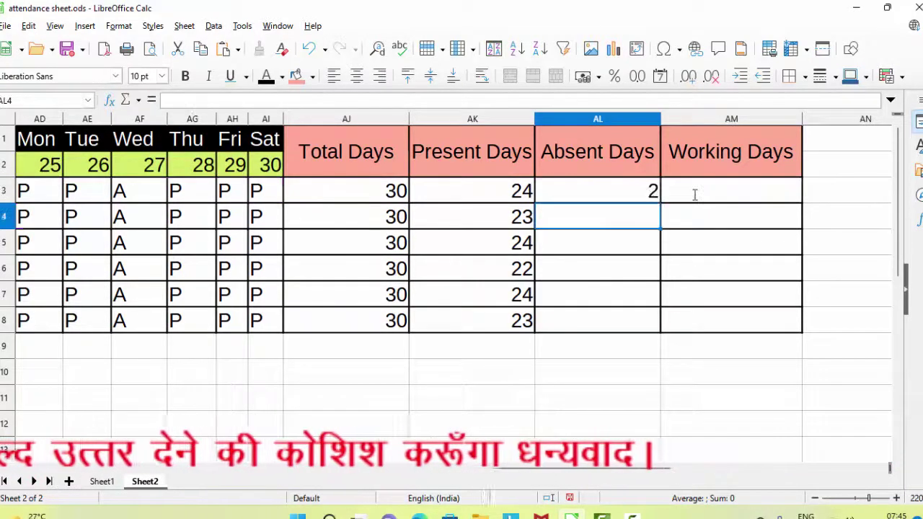
Copy the Absent Days formula down to AL8, giving 2, 3, 2, 4, 2, 3.
left_click(656, 198)
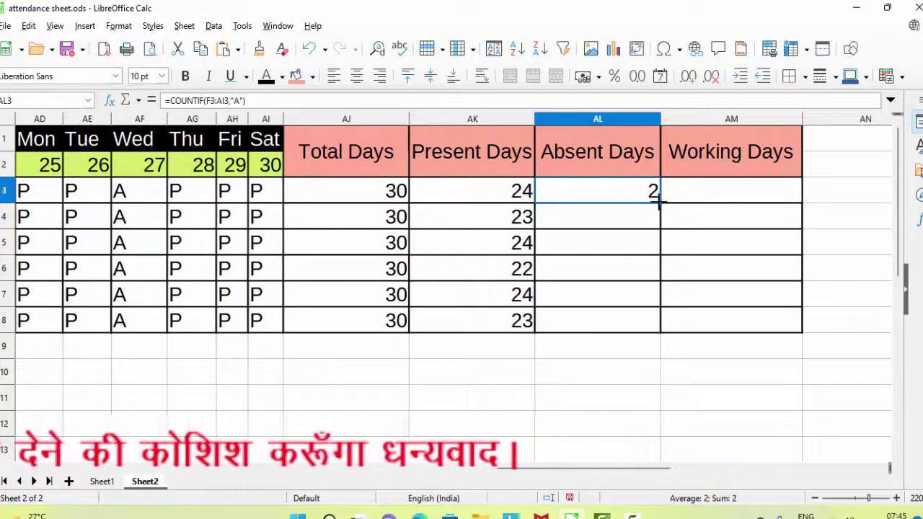
double_click(657, 200)
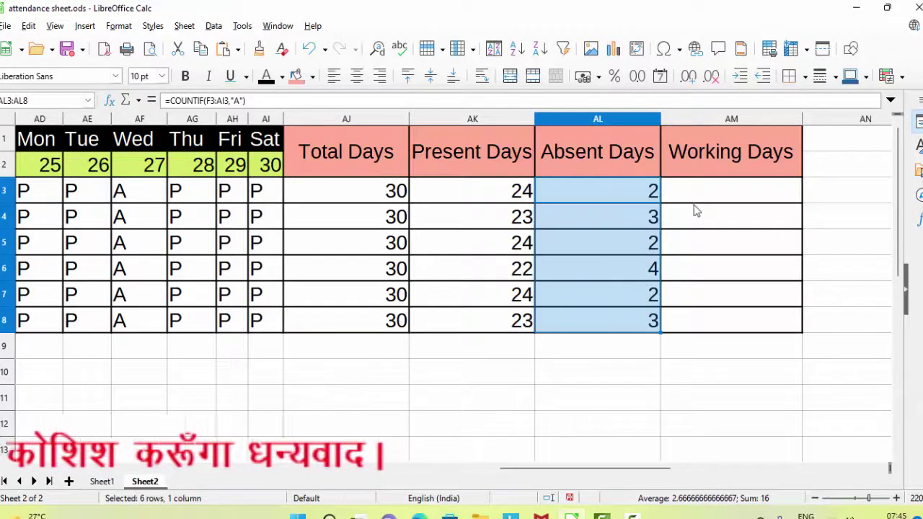
left_click(703, 189)
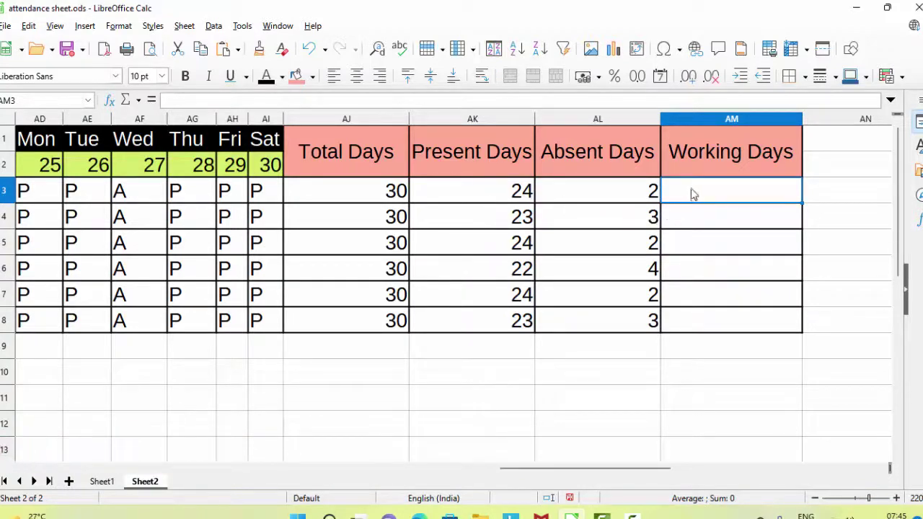
Enter =AK3+AL3 in AM3 and copy it down to AM8, totalling 26 per student.
type("=")
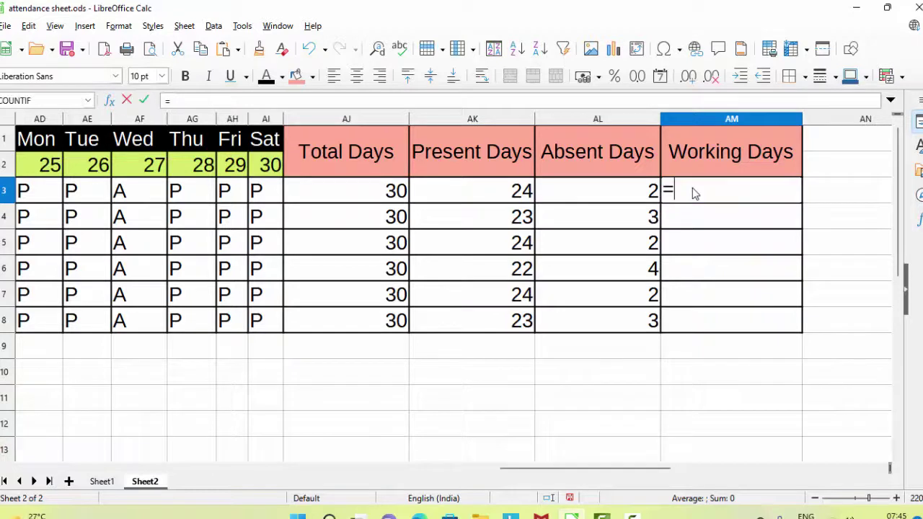
left_click(480, 201)
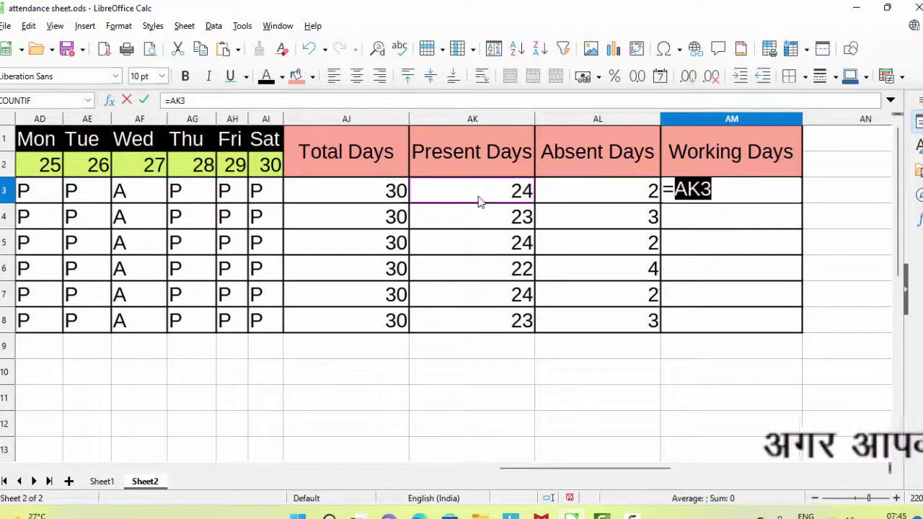
type("+")
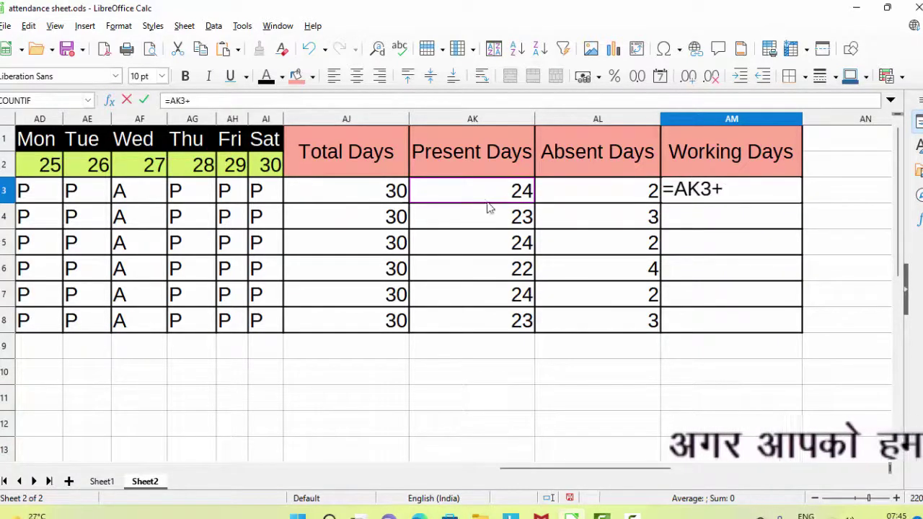
left_click(582, 194)
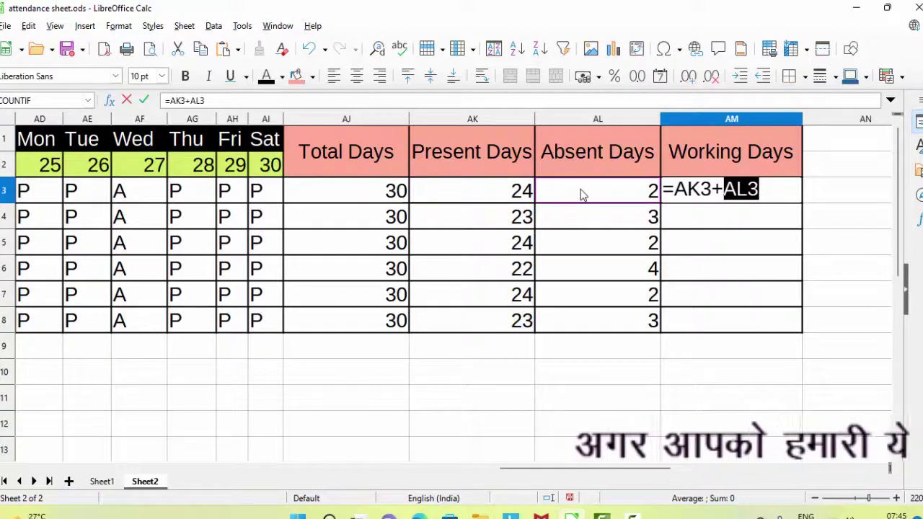
key("Return")
left_click(729, 189)
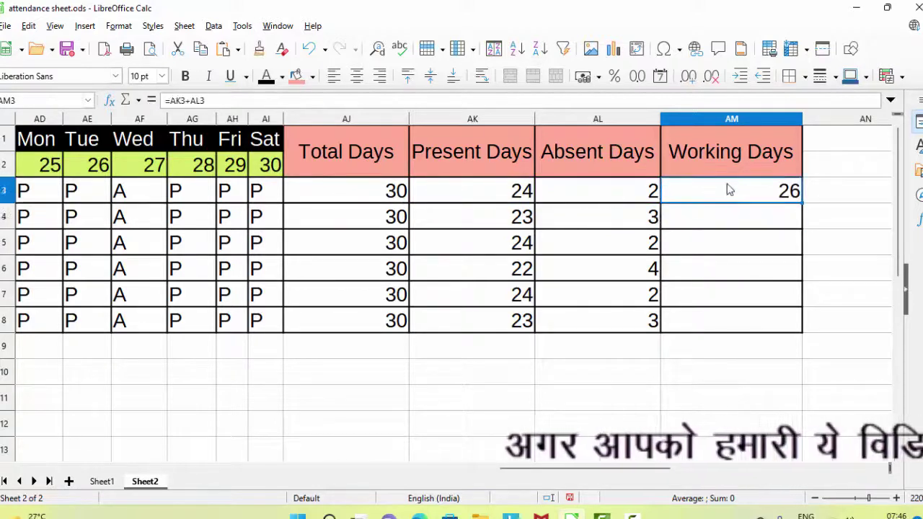
double_click(802, 202)
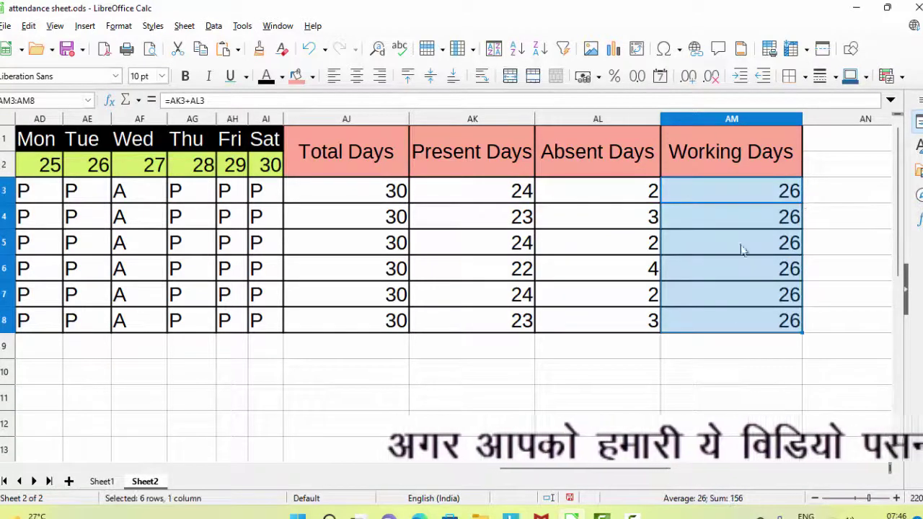
left_click_drag(669, 471, 93, 424)
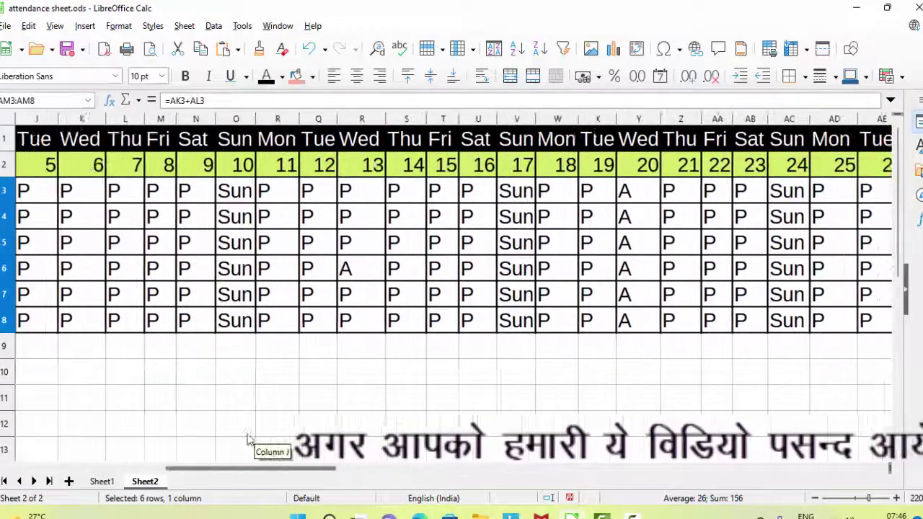
Insert blank rows above the table so three empty rows sit on top, then select rows 1–3.
left_click_drag(11, 412, 294, 373)
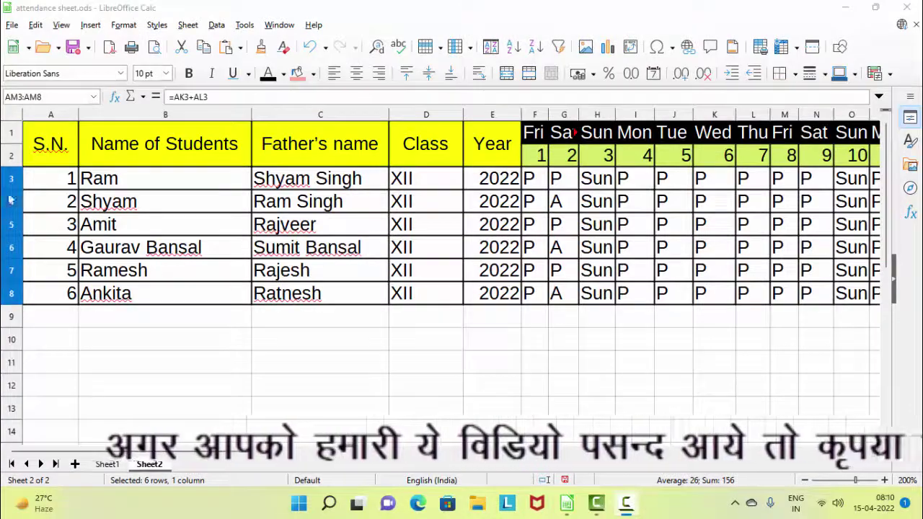
right_click(11, 134)
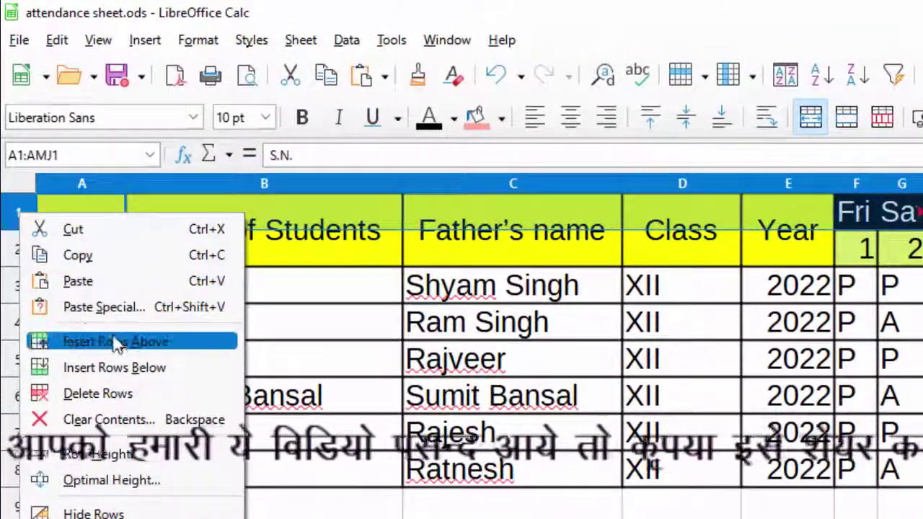
left_click(117, 343)
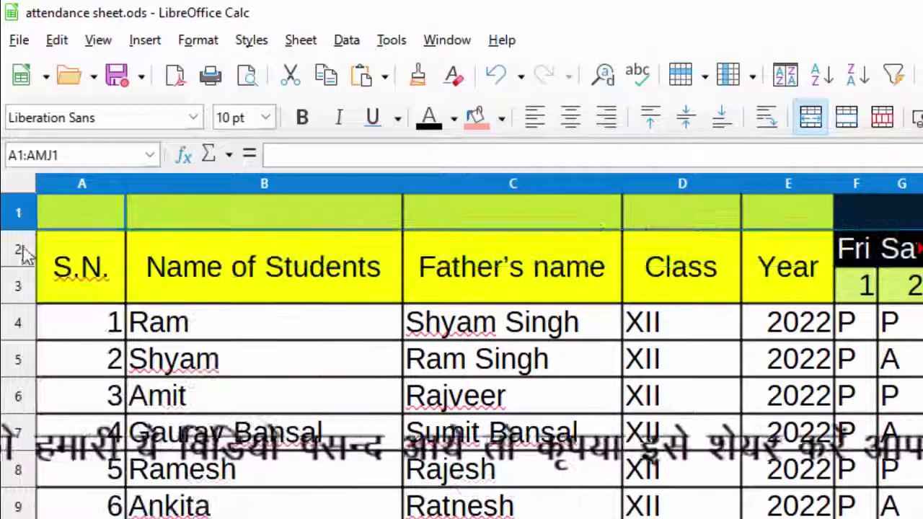
right_click(13, 224)
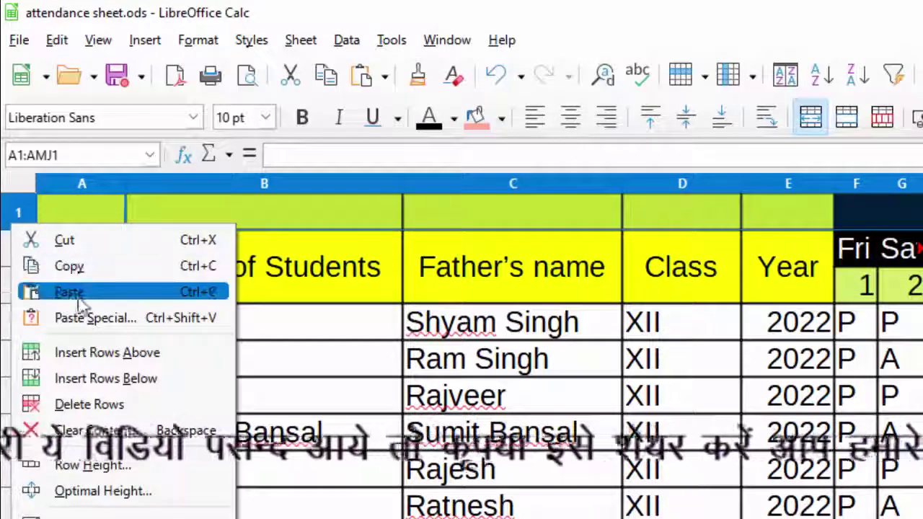
left_click(101, 353)
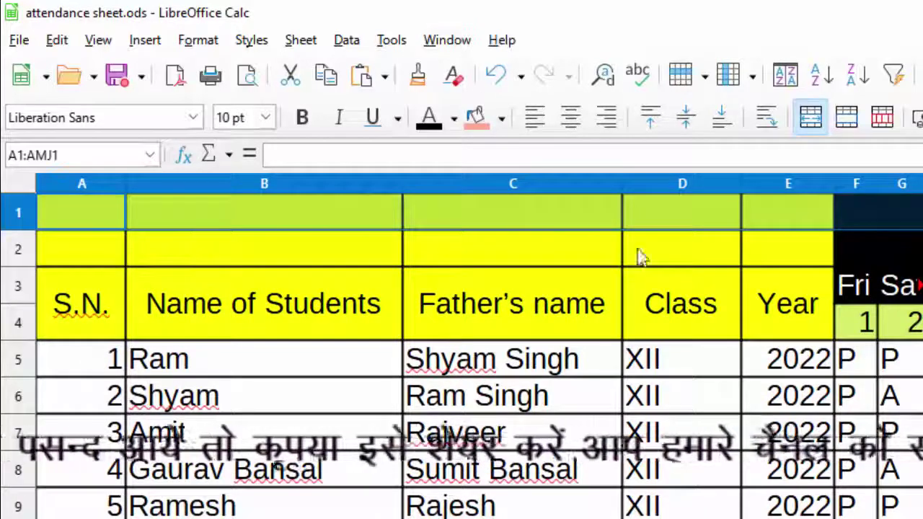
left_click(897, 249)
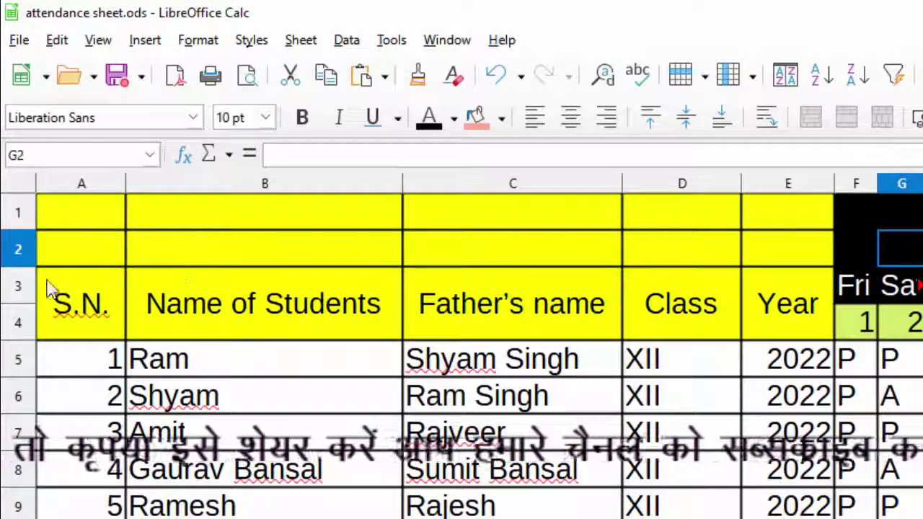
right_click(22, 253)
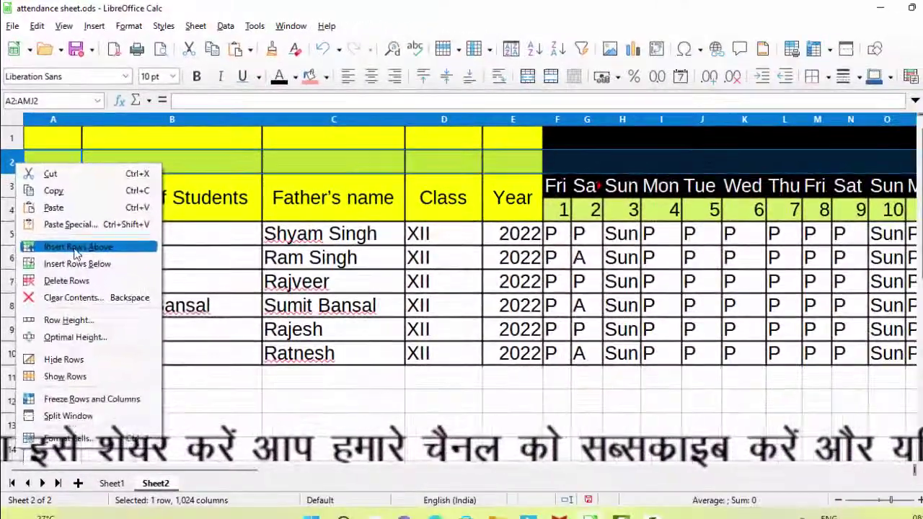
left_click(75, 248)
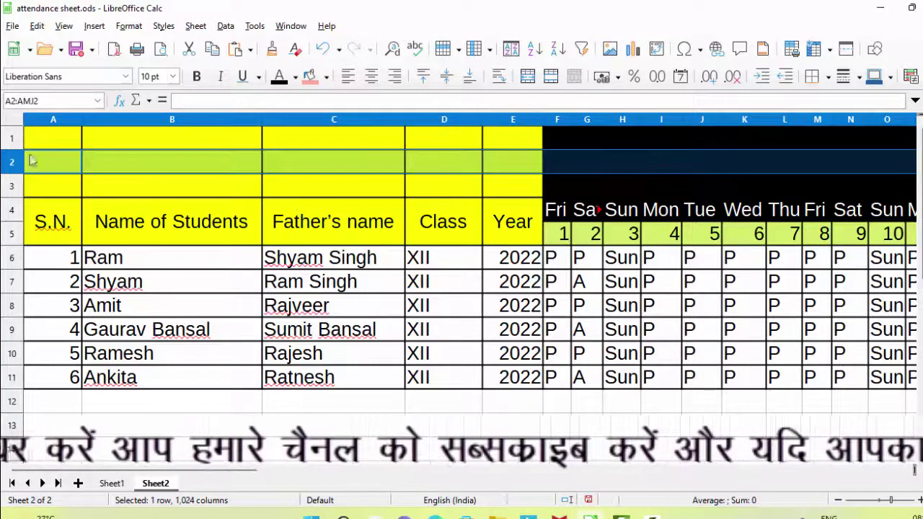
left_click_drag(16, 144, 20, 180)
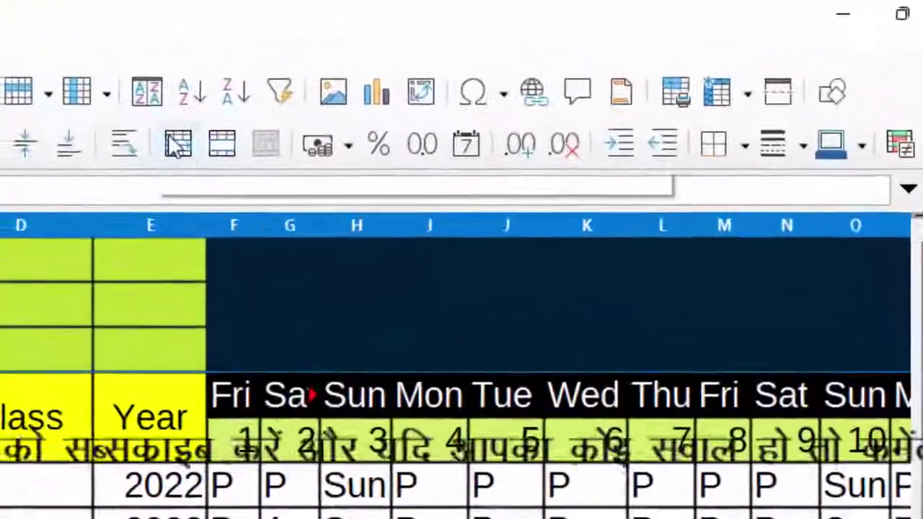
Merge rows 1–3 into a single yellow title band spanning the sheet.
left_click(527, 76)
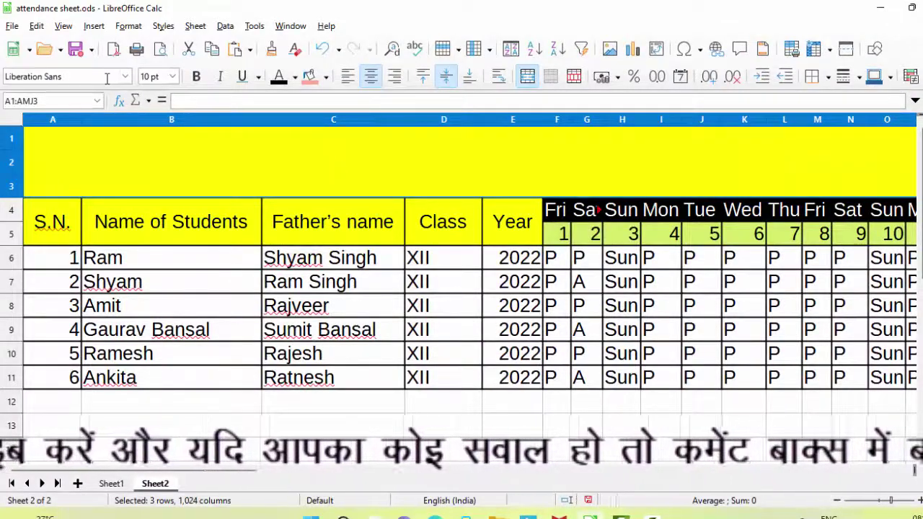
left_click(94, 26)
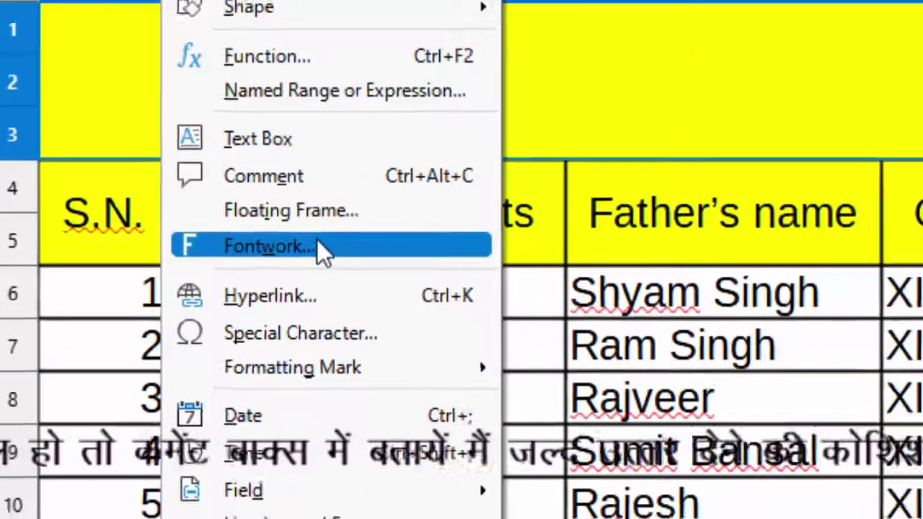
Insert a Fontwork object in the Style design from the Fontwork Gallery.
left_click(339, 244)
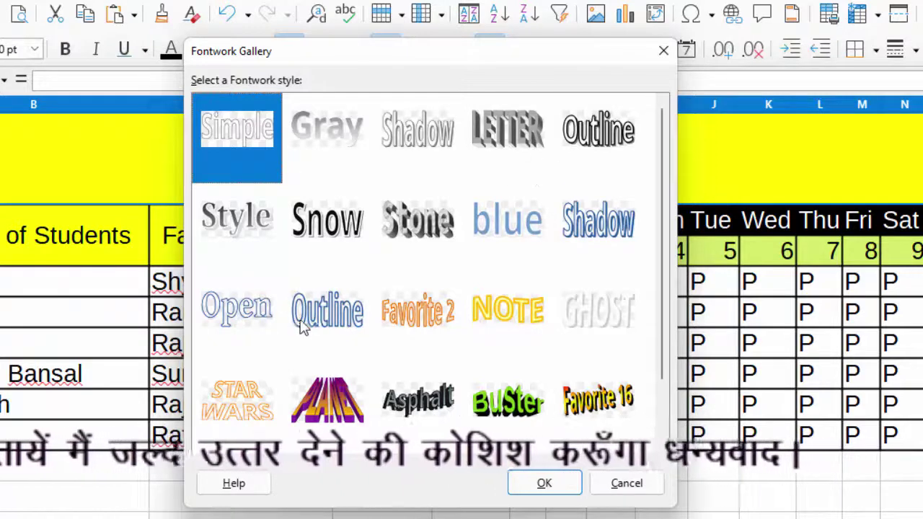
left_click(244, 230)
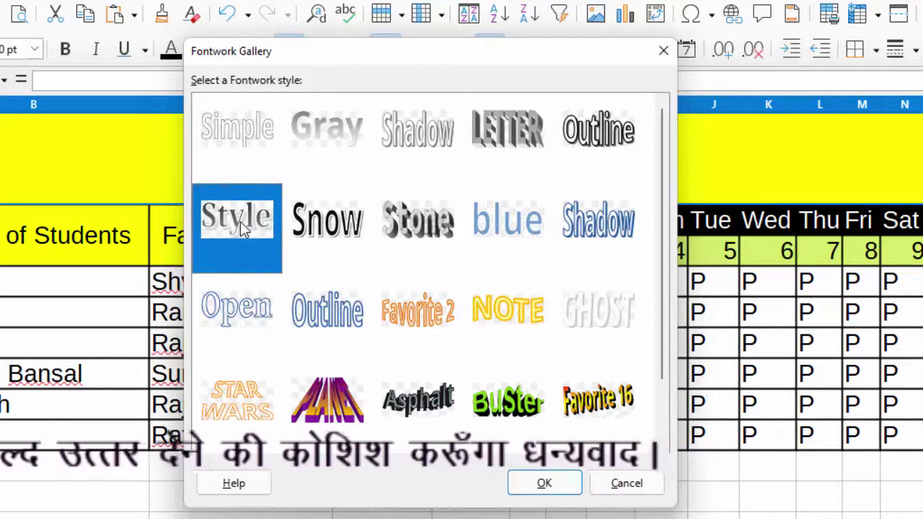
left_click(540, 483)
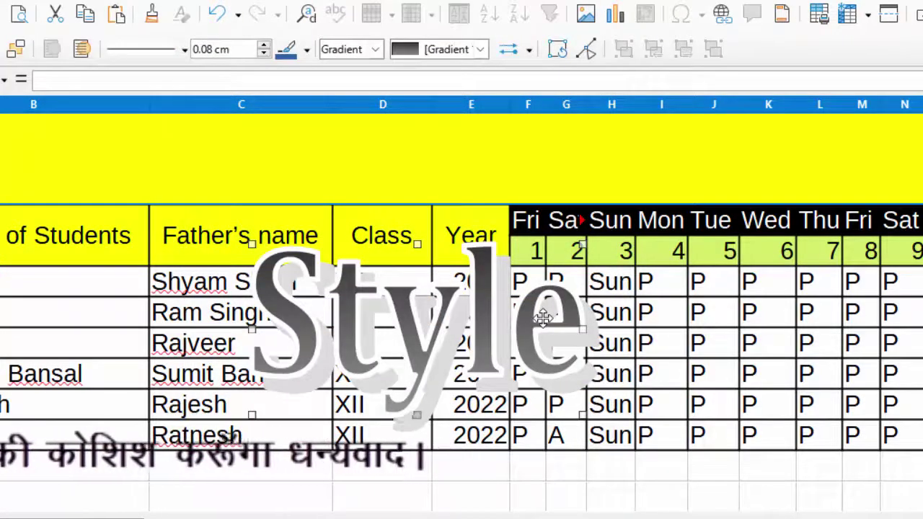
Replace the Fontwork's 'Style' wording with 'Attendance Sheet' and reselect the object.
double_click(498, 320)
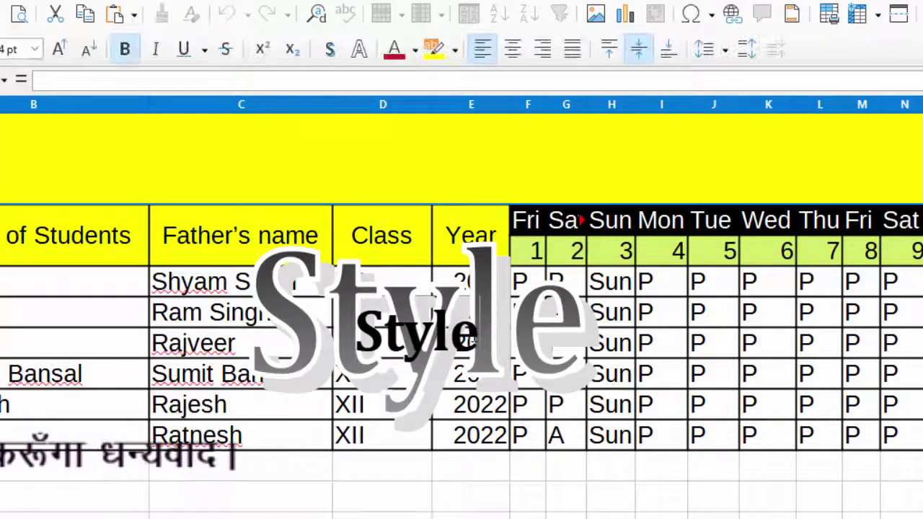
key("BackSpace")
key("BackSpace")
key("BackSpace")
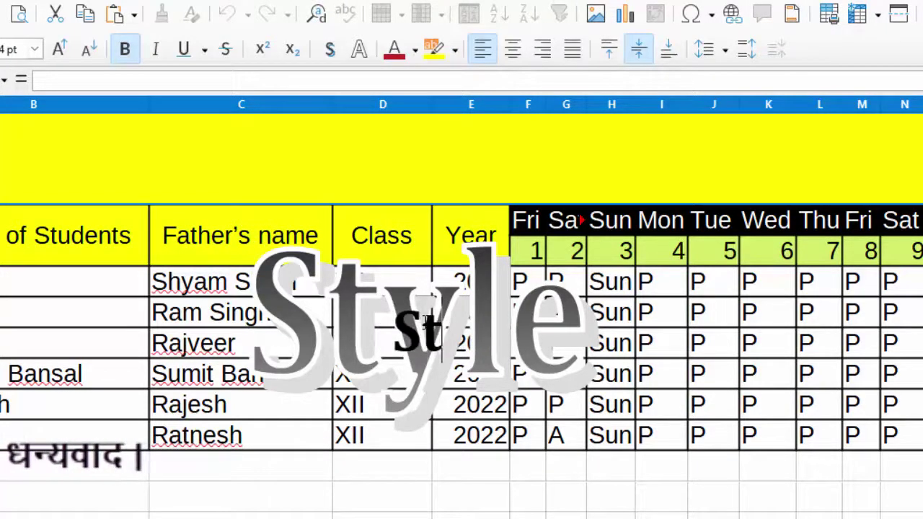
key("BackSpace")
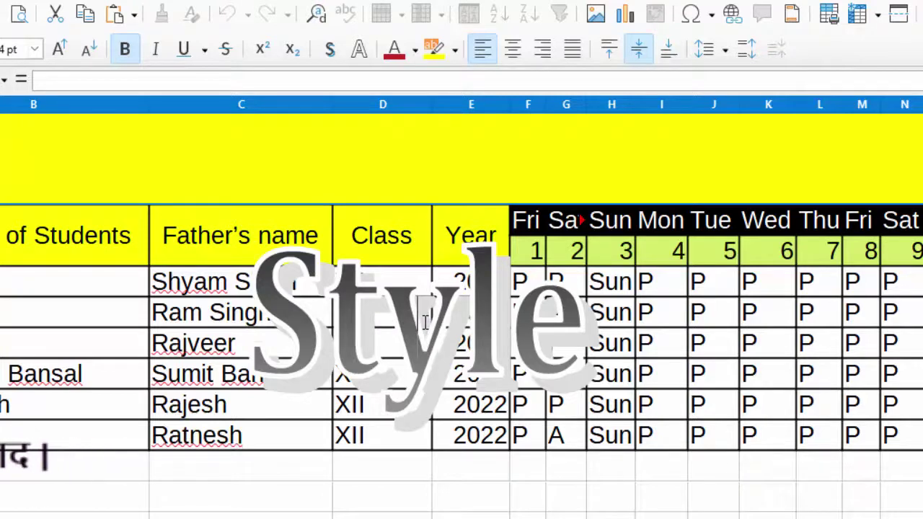
type("Att")
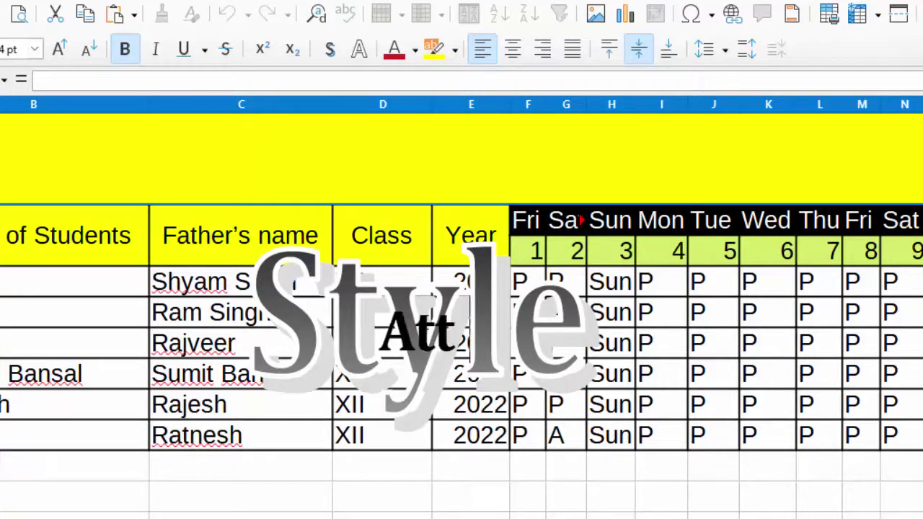
type("enda")
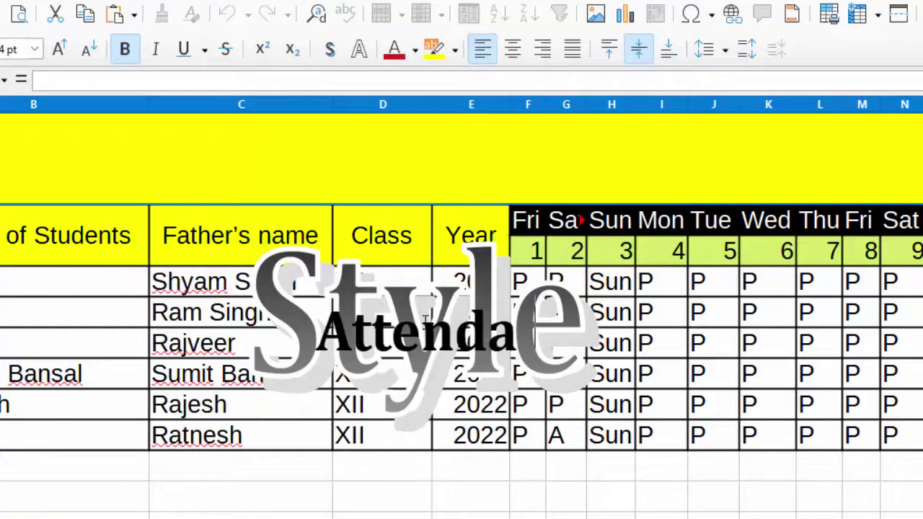
type("nce S")
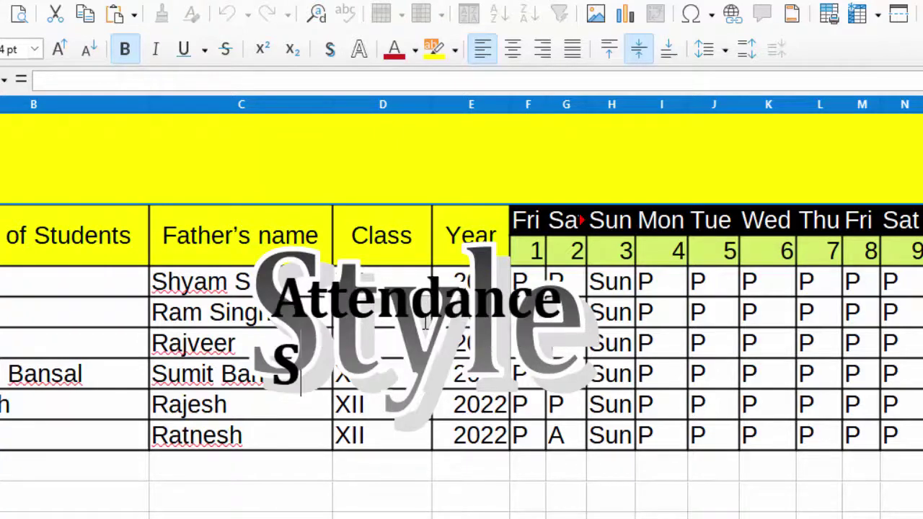
type("heet")
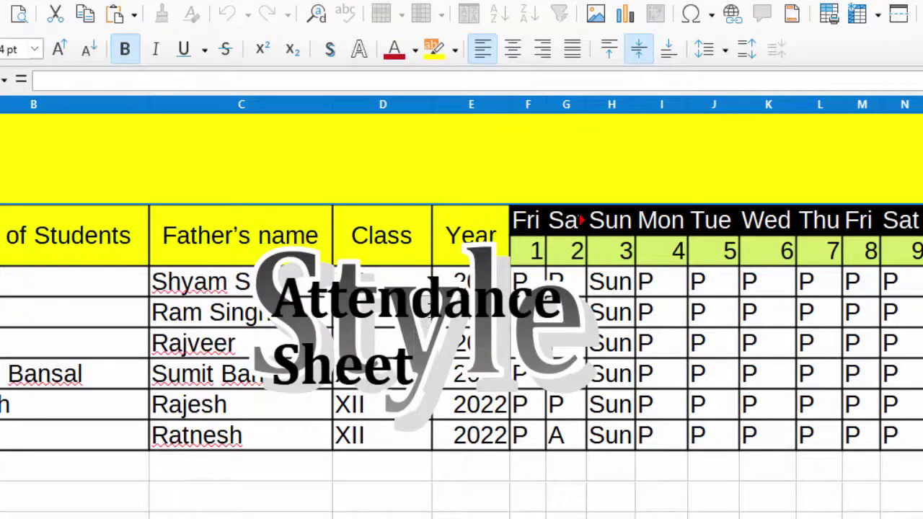
left_click(452, 462)
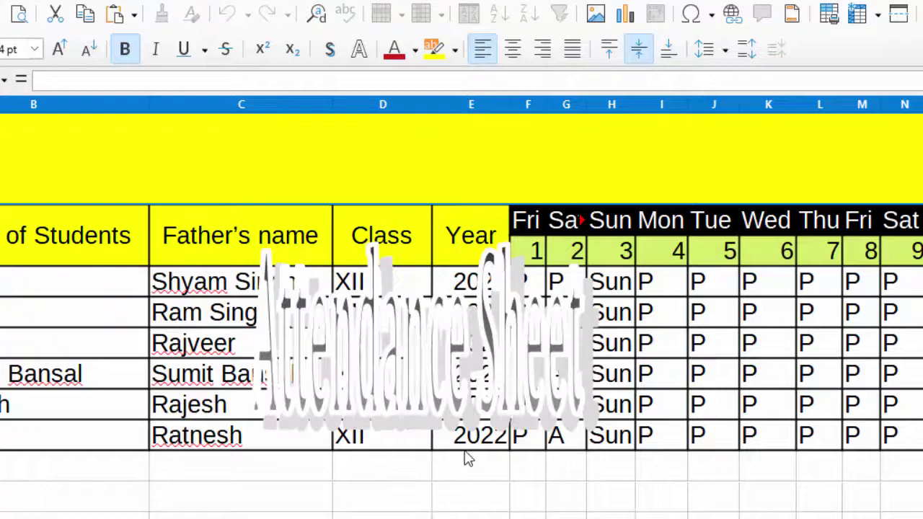
left_click(584, 419)
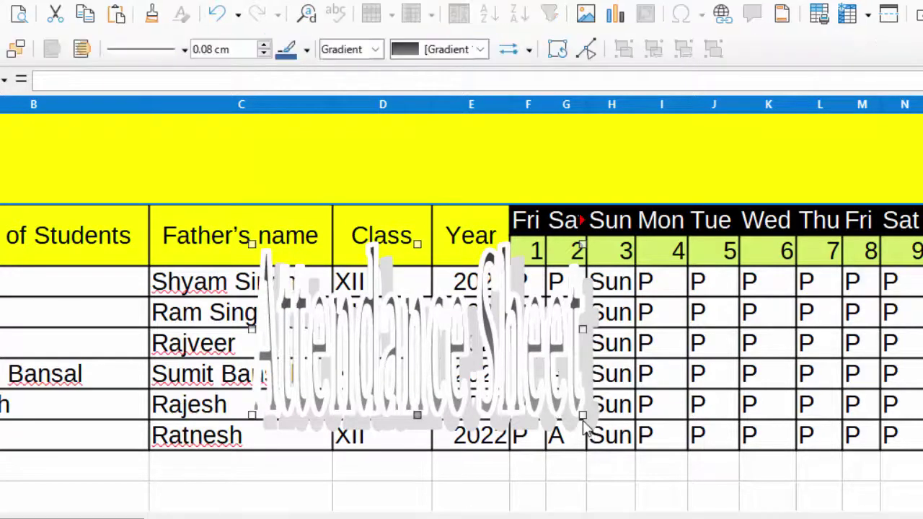
Move the Attendance Sheet Fontwork into the merged yellow rows and resize it to fill the band.
mouse_move(582, 416)
left_mouse_down()
mouse_move(912, 378)
mouse_move(886, 371)
left_mouse_up()
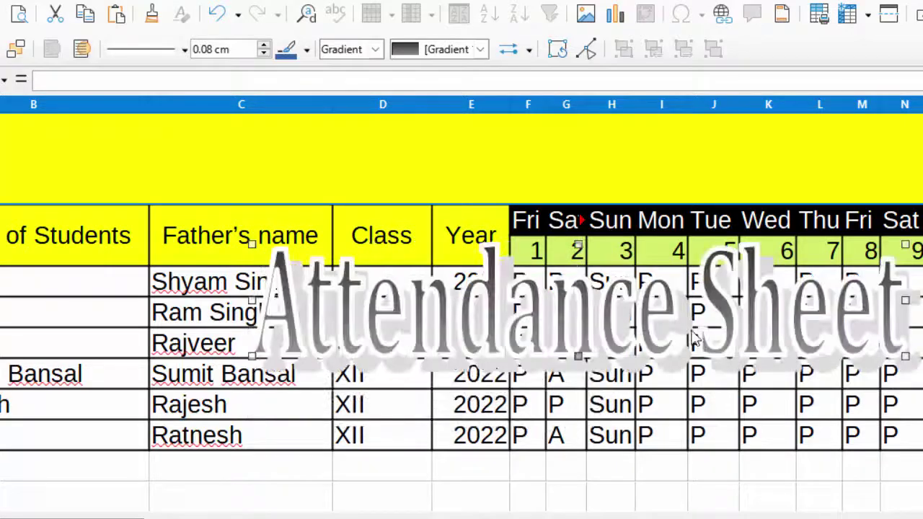
left_click_drag(638, 334, 515, 182)
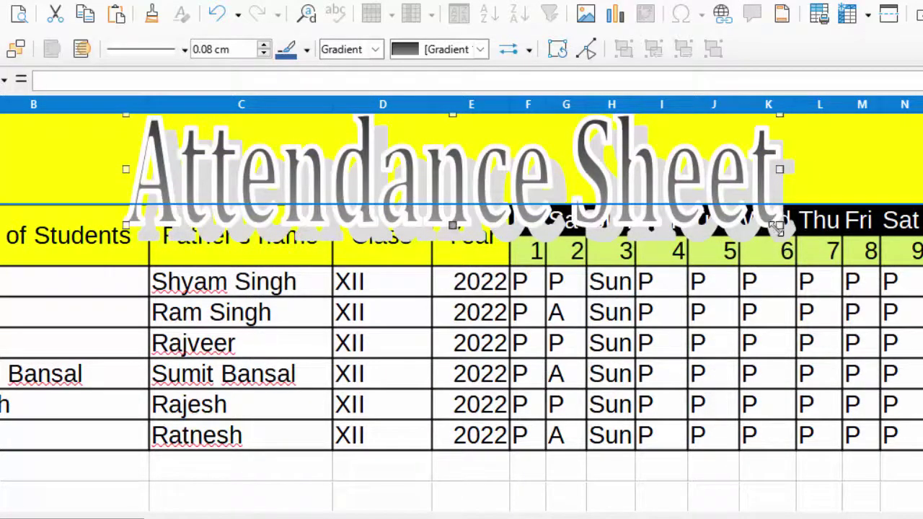
left_click_drag(777, 226, 765, 183)
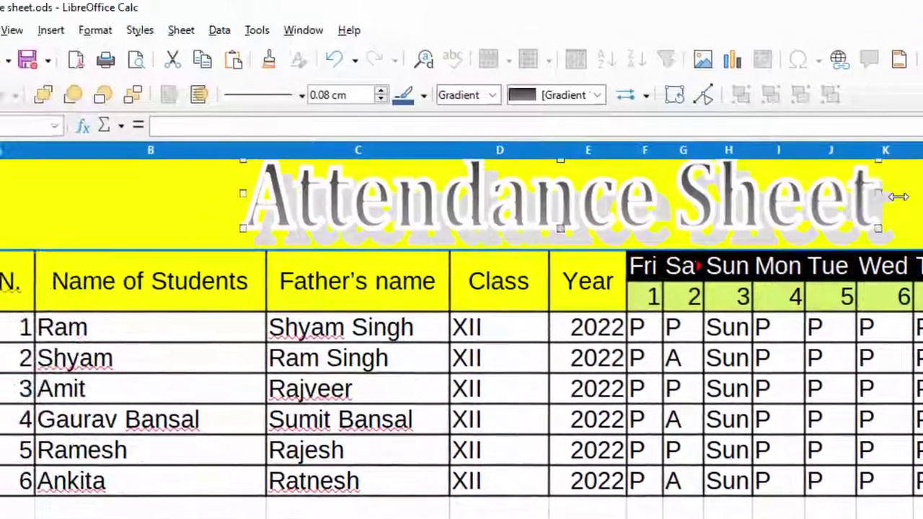
left_click_drag(766, 146, 919, 195)
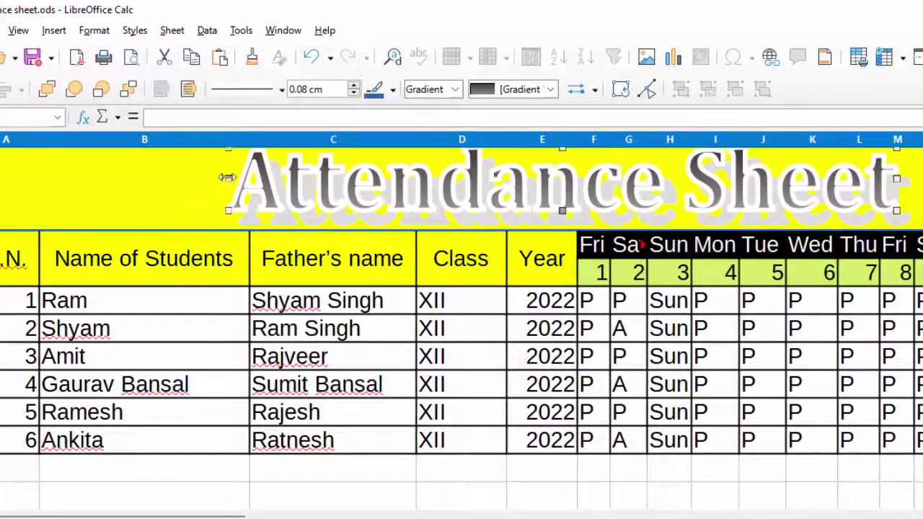
left_click_drag(203, 183, 173, 184)
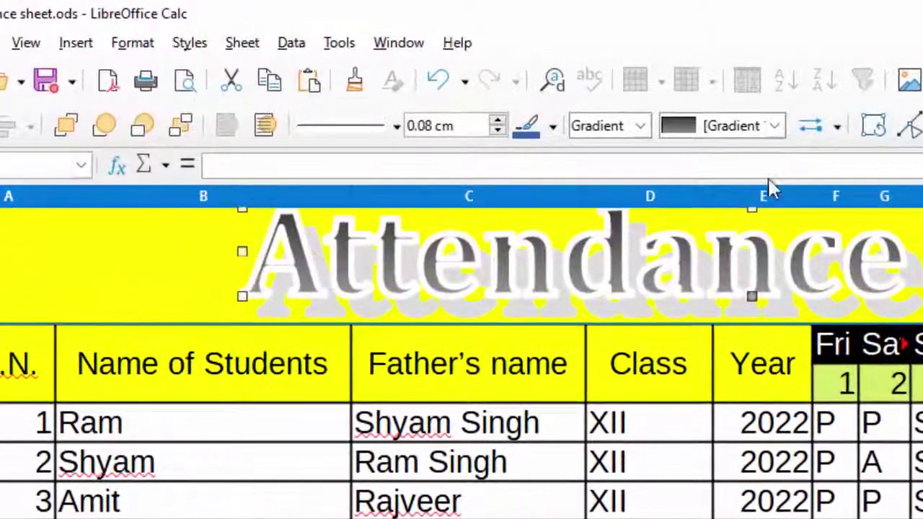
Apply the Present gradient fill to the Attendance Sheet title.
left_click(775, 126)
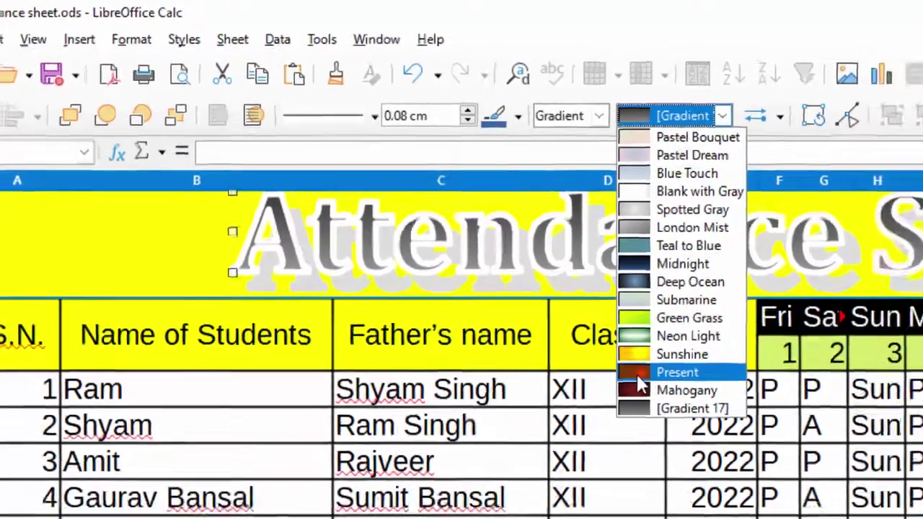
left_click(639, 380)
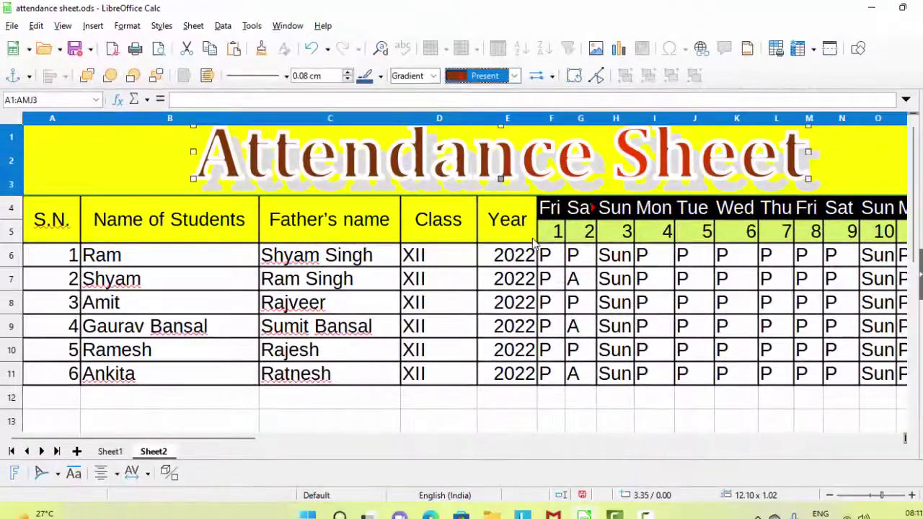
left_click(581, 397)
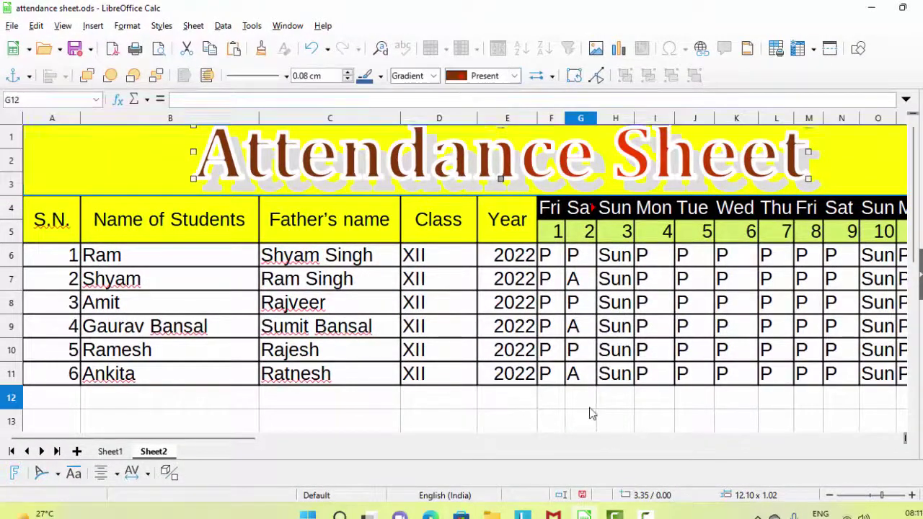
Widen column G so the Sat heading fits fully.
left_click(594, 208)
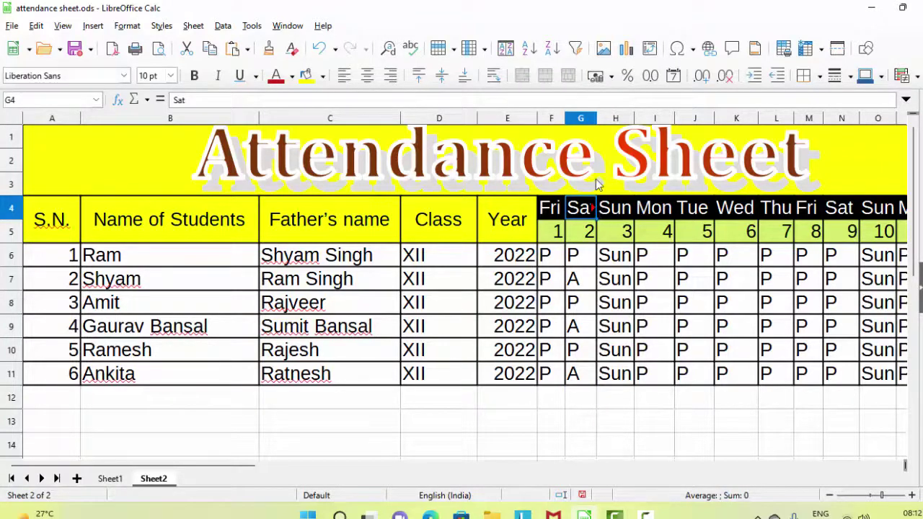
left_click_drag(595, 119, 604, 119)
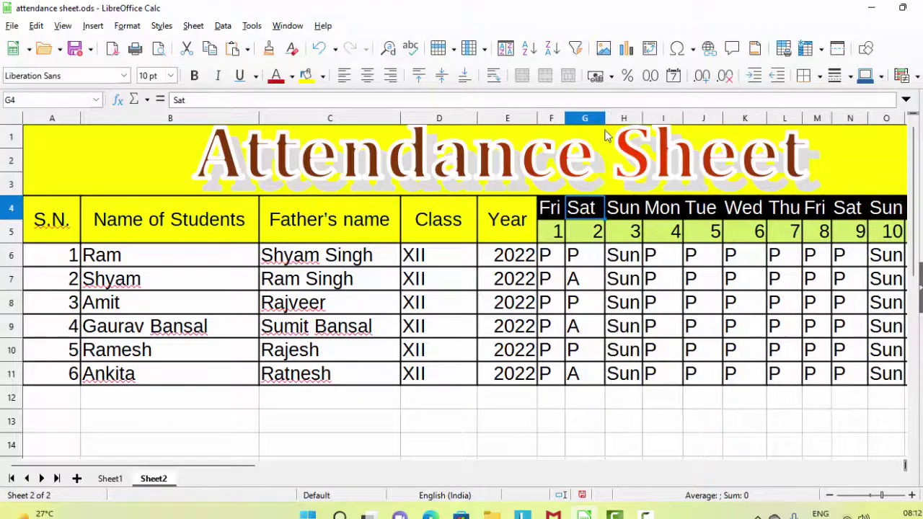
left_click(590, 334)
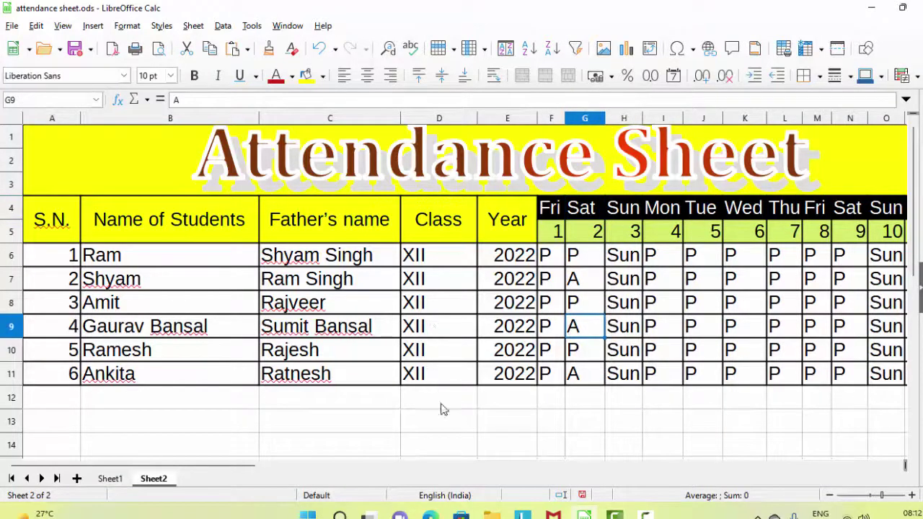